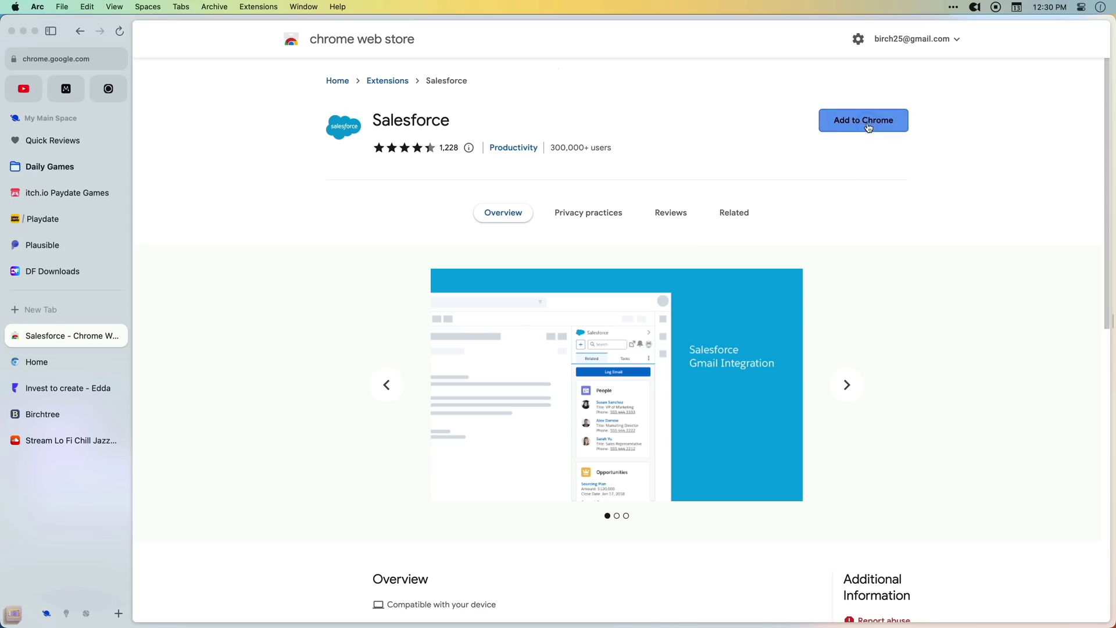
Add the Salesforce extension to Arc and hide the sidebar
click(864, 116)
click(640, 401)
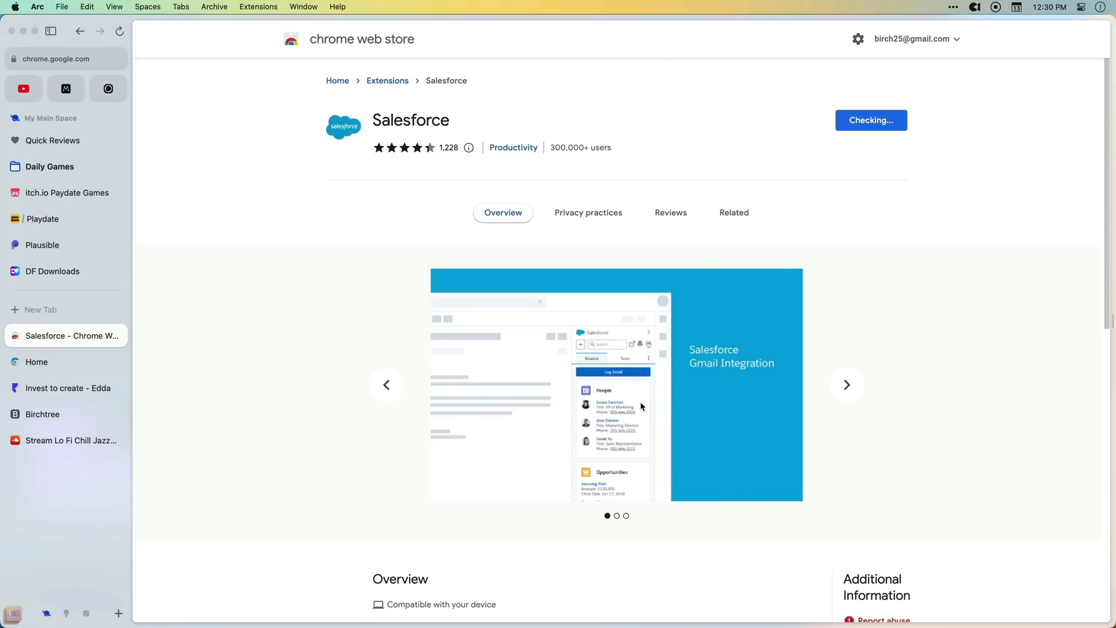
key(super+h)
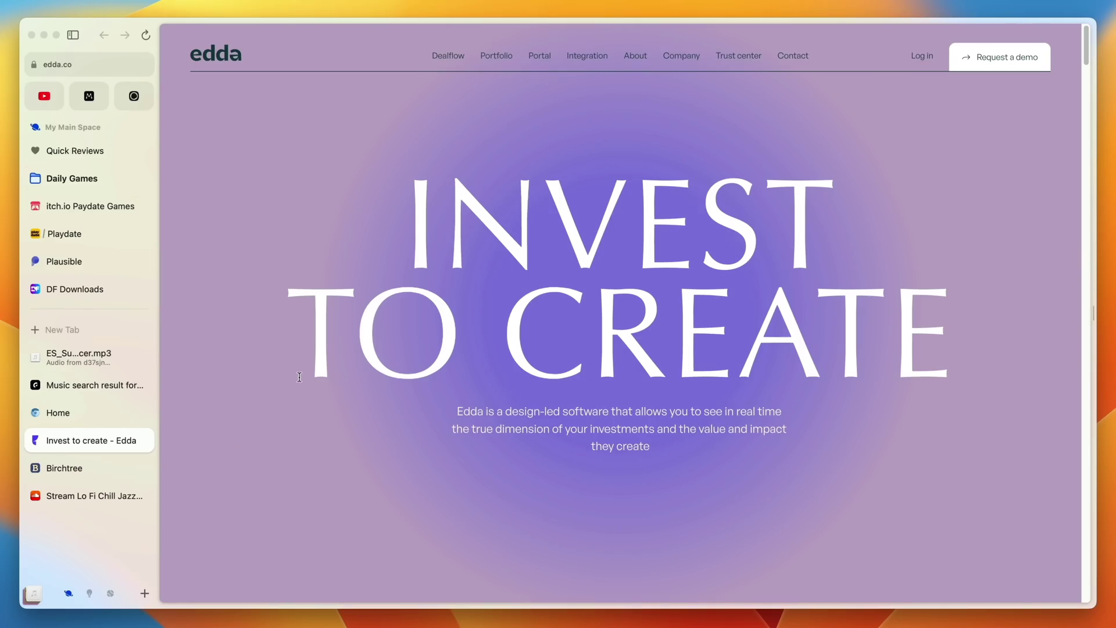
key(super+s)
Search 'download' in the command bar, copy a clean link, and reload the page
key(super+t)
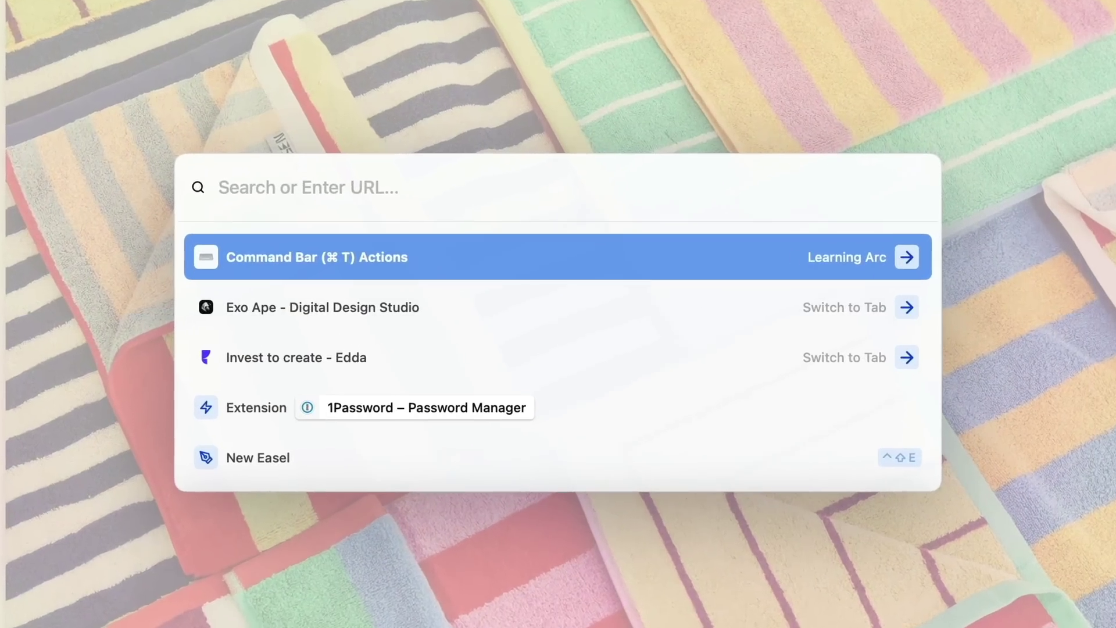
text(download)
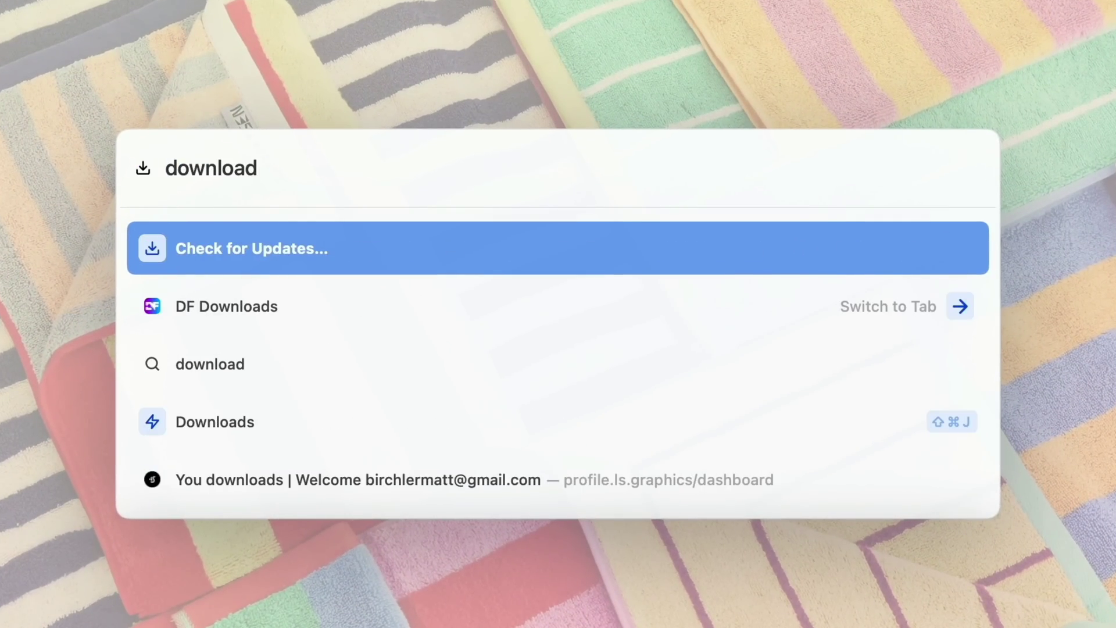
key(Down)
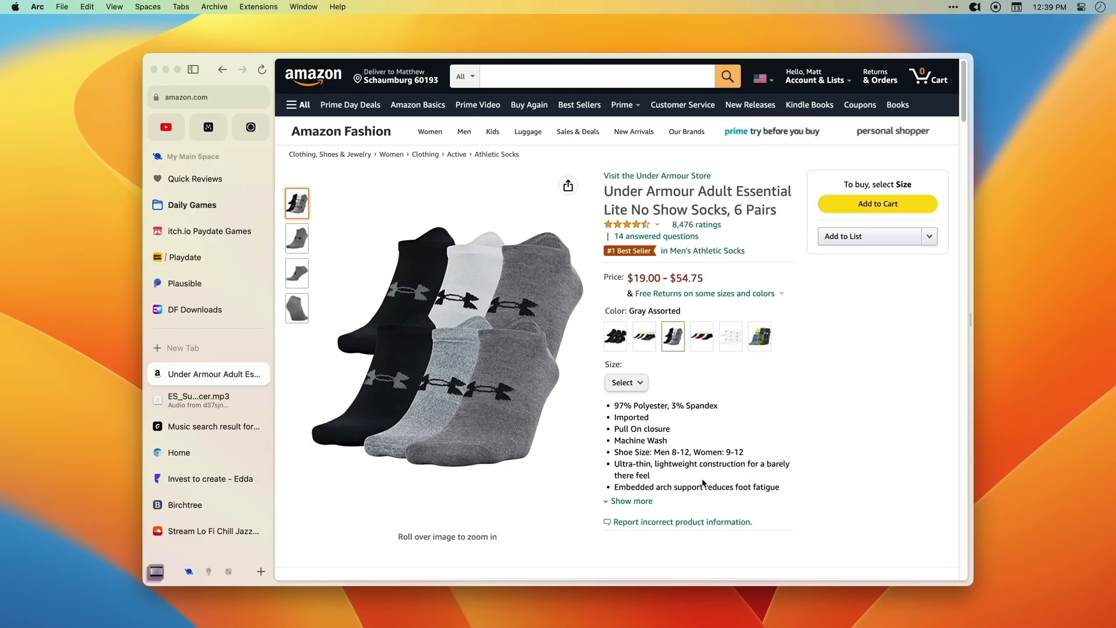
key(shift+super+c)
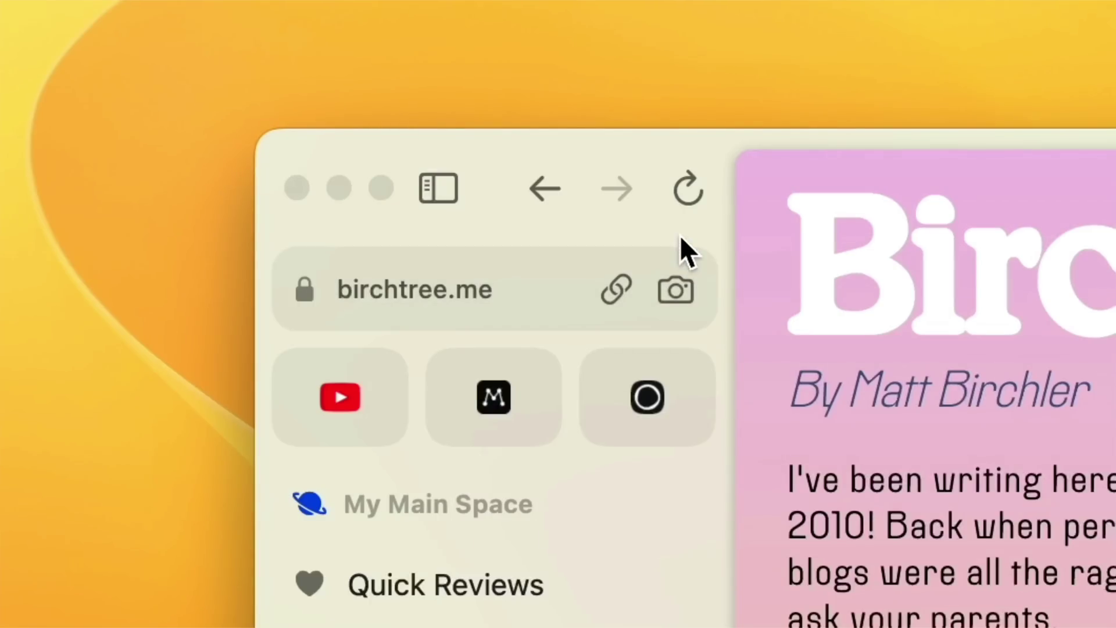
click(689, 198)
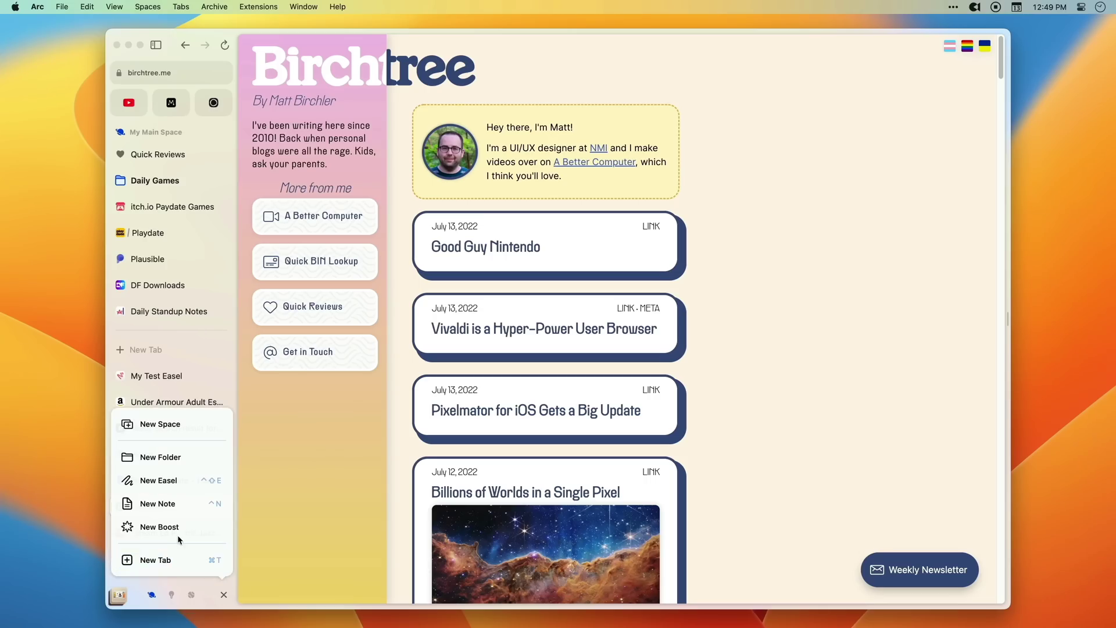
Create a new Boost targeted at a specific website and open its stylesheet
click(177, 535)
click(359, 354)
click(449, 414)
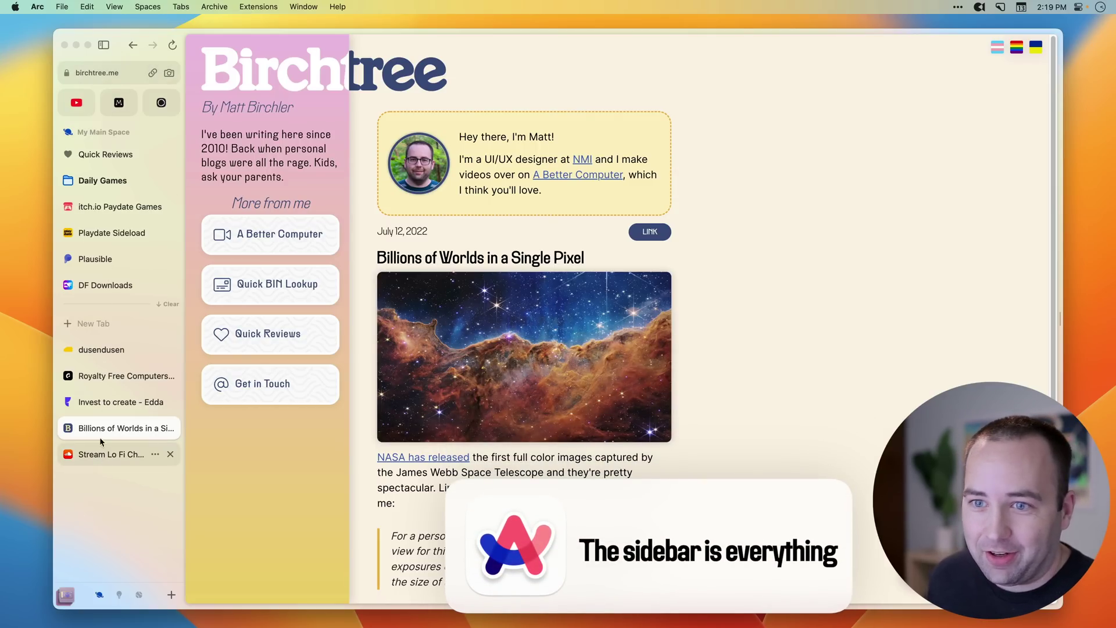
Visit the open tabs: dusendusen, Royalty Free Computers, Edda, Billions of Worlds, Lo Fi Jazz, DF Downloads
click(103, 350)
click(107, 375)
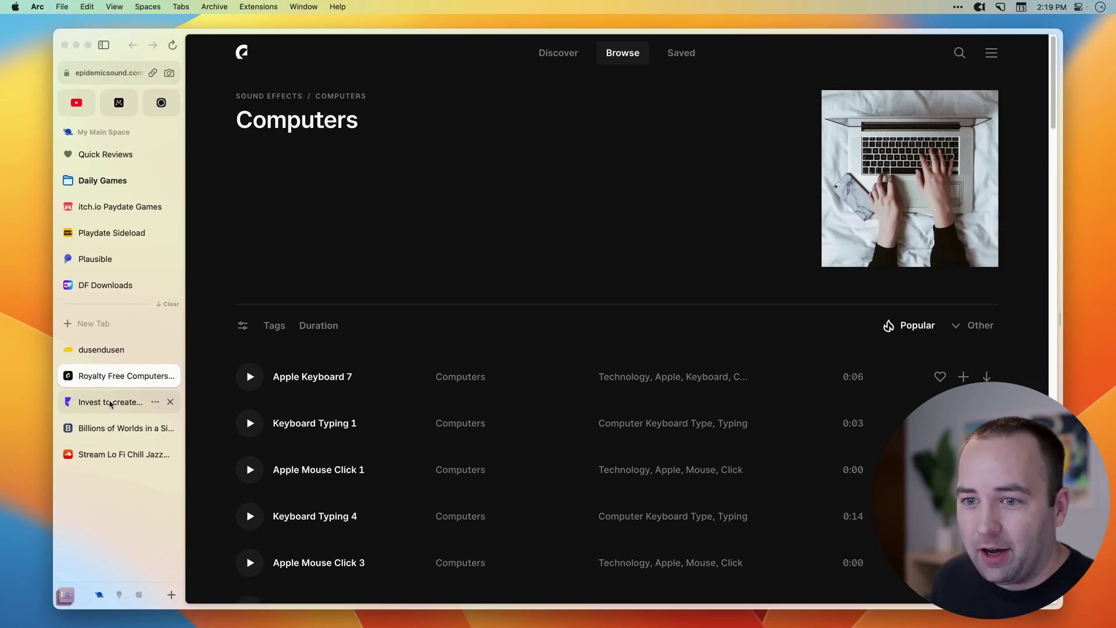
click(108, 401)
click(111, 428)
click(112, 453)
click(106, 428)
click(105, 401)
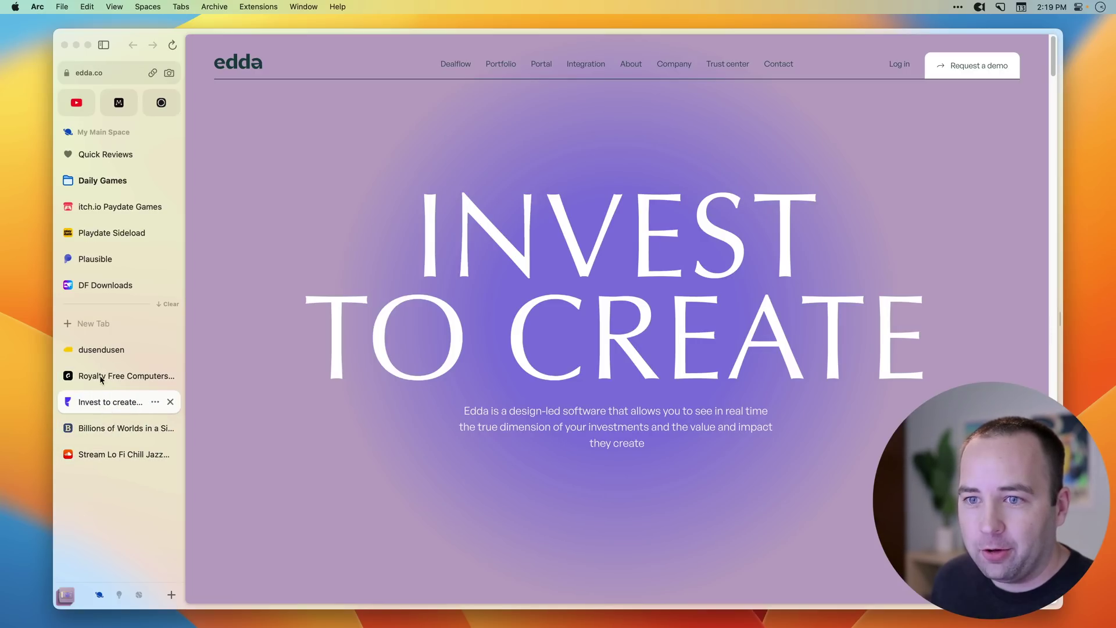
click(92, 280)
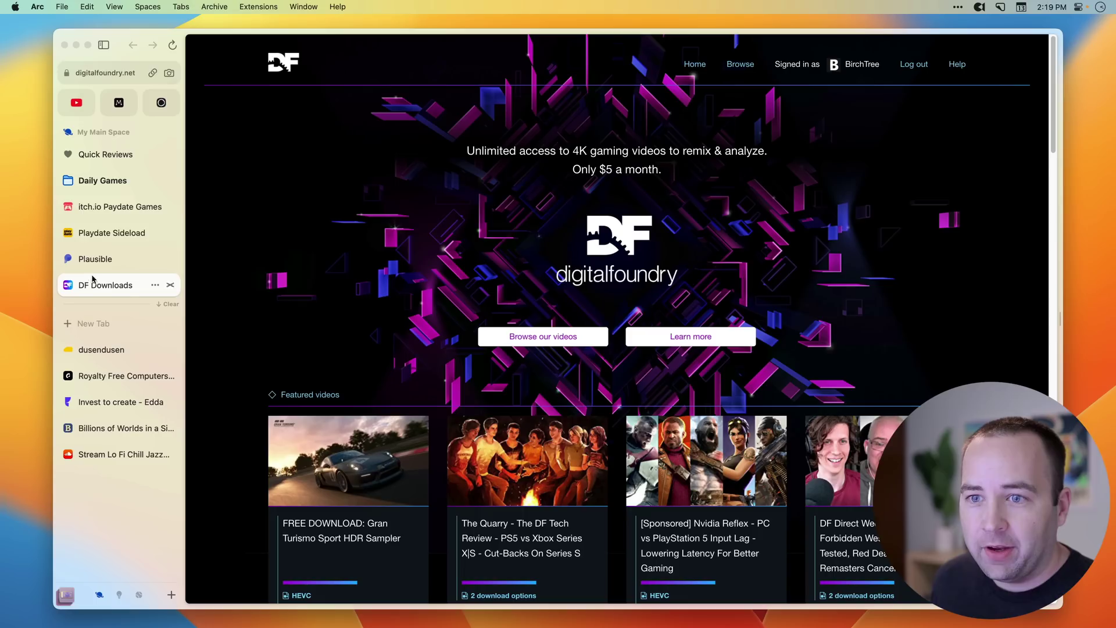
Visit Quick Reviews and pinned YouTube, Matter and Birchtree admin, then return to Billions of Worlds
click(92, 154)
click(76, 102)
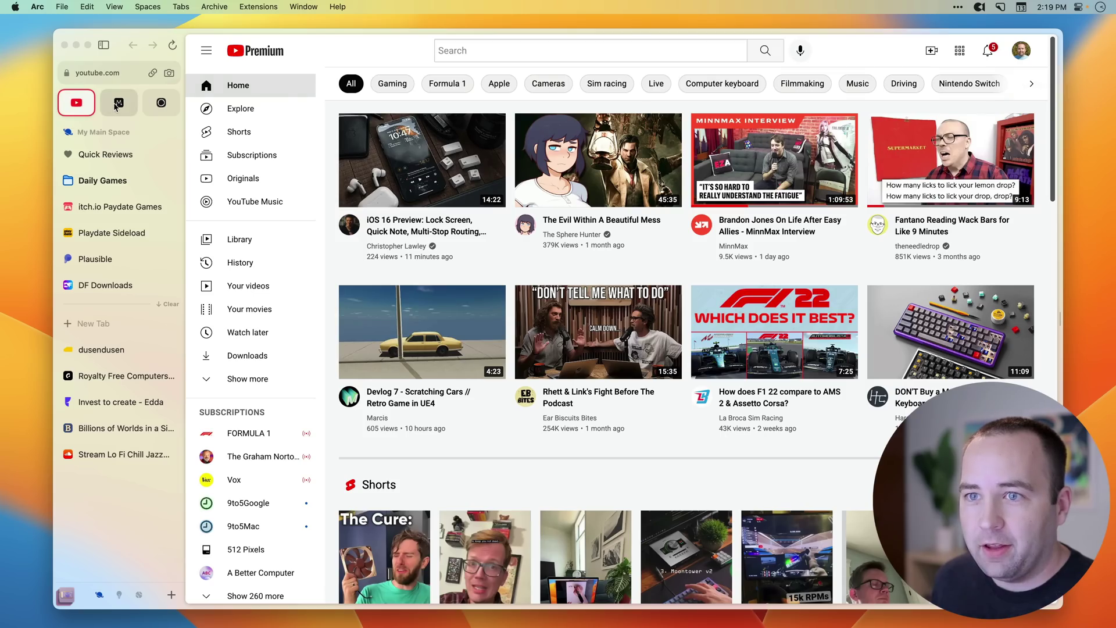
click(118, 103)
click(161, 103)
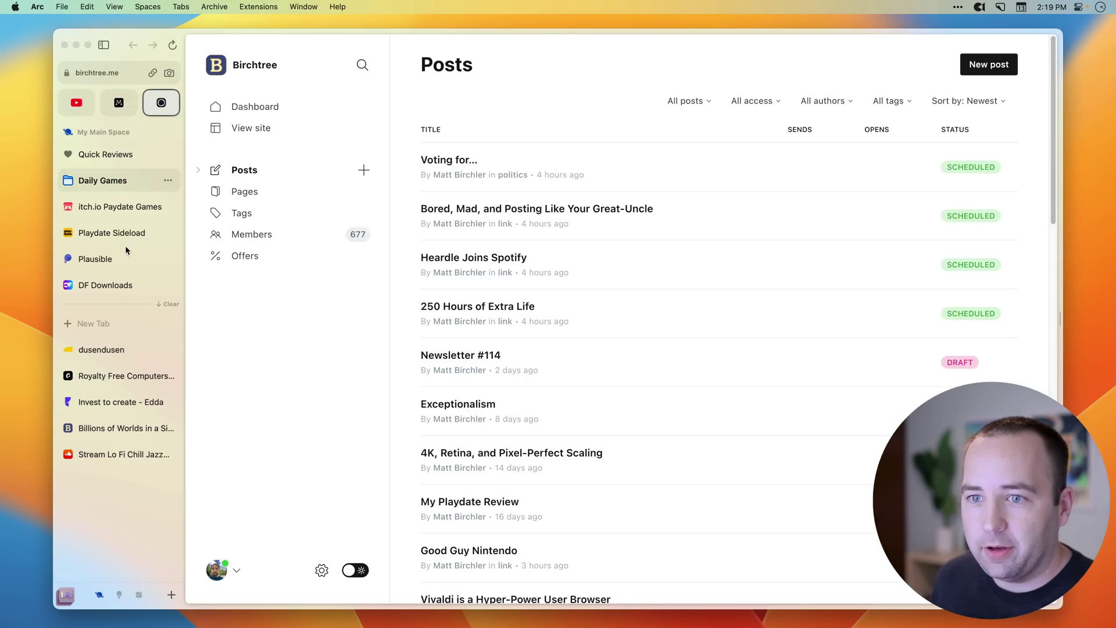
click(105, 376)
click(106, 402)
click(108, 428)
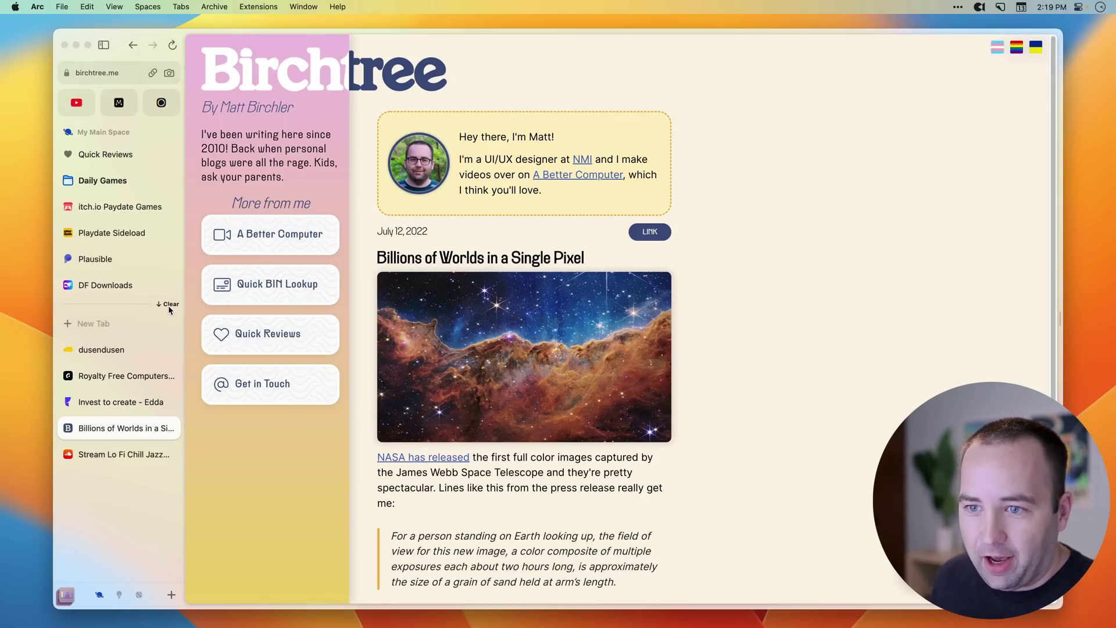
click(100, 324)
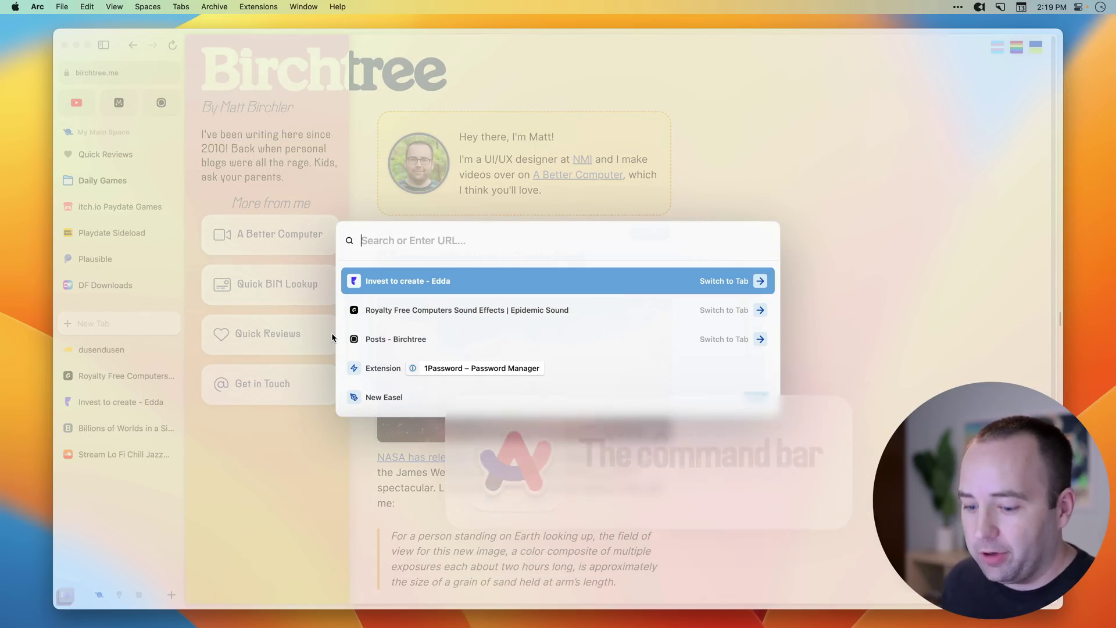
Reopen the command bar and open google.com in a new tab
key(Escape)
key(super+t)
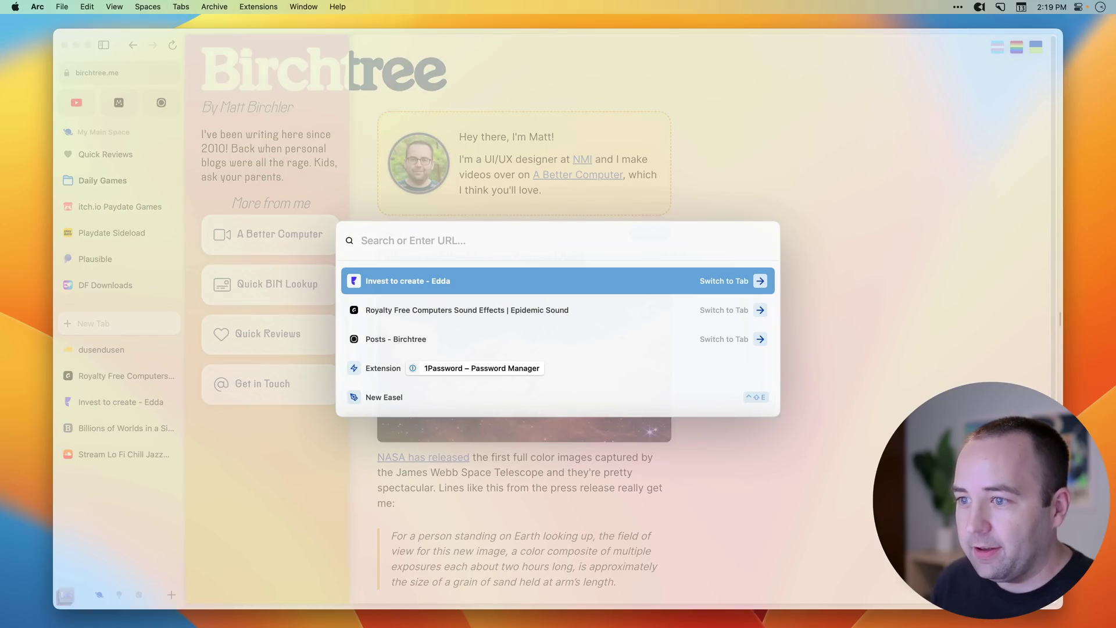
key(Down)
key(Down)
key(Up)
key(Up)
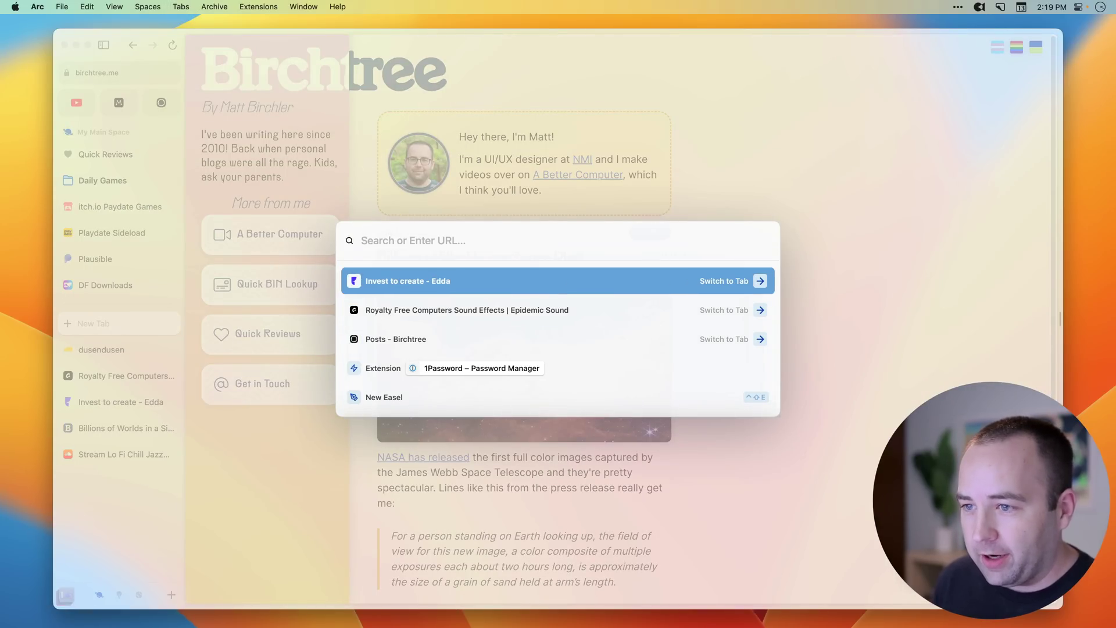
text(google.com)
key(Return)
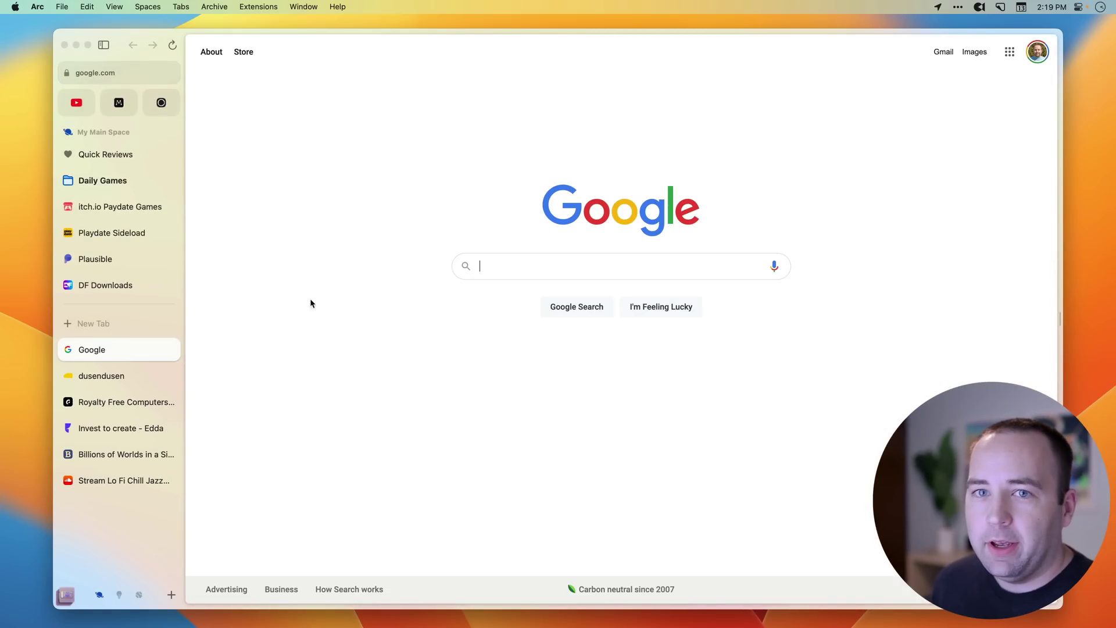
Close the Google tab, dismiss the address suggestions, and widen the sidebar
click(172, 349)
click(102, 75)
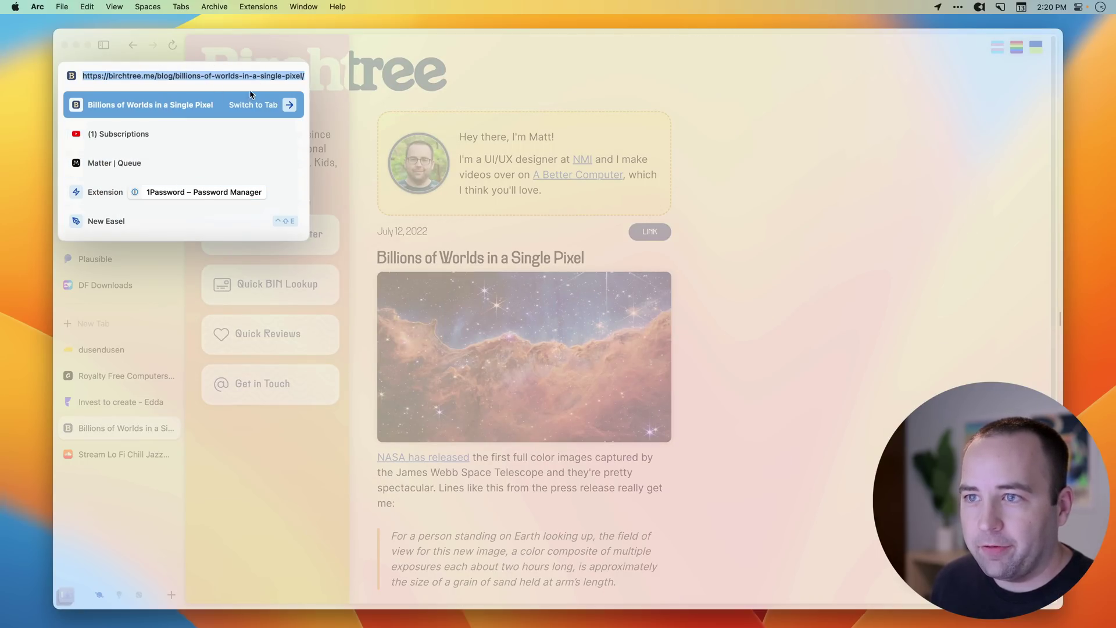
click(187, 309)
mouse_move(187, 309)
mouse_down()
mouse_move(265, 317)
mouse_move(111, 319)
mouse_move(181, 315)
mouse_up()
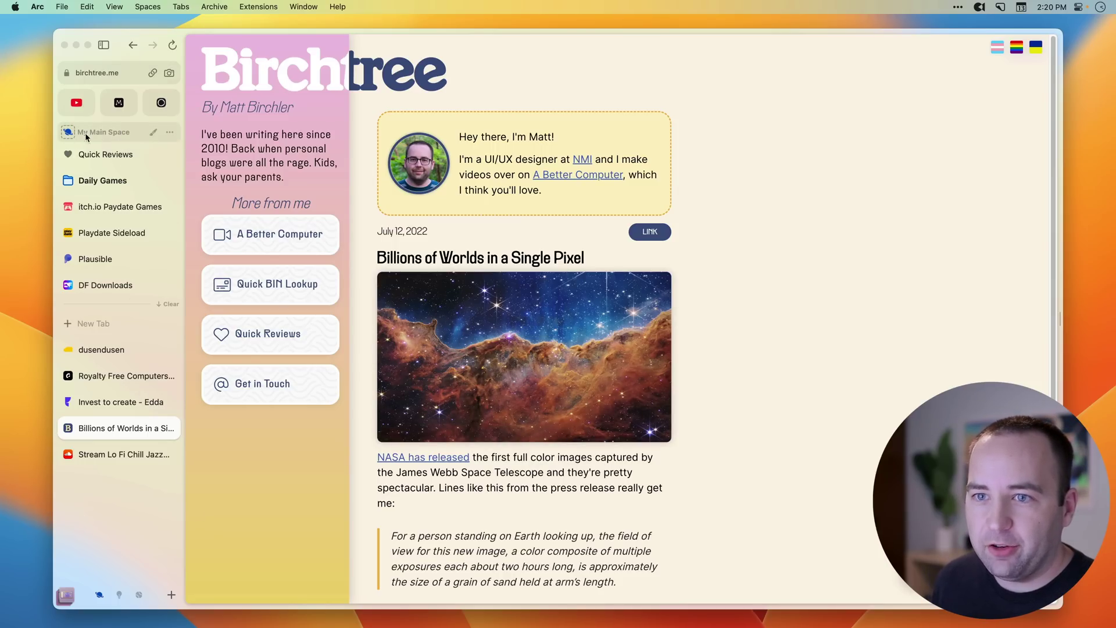
click(153, 133)
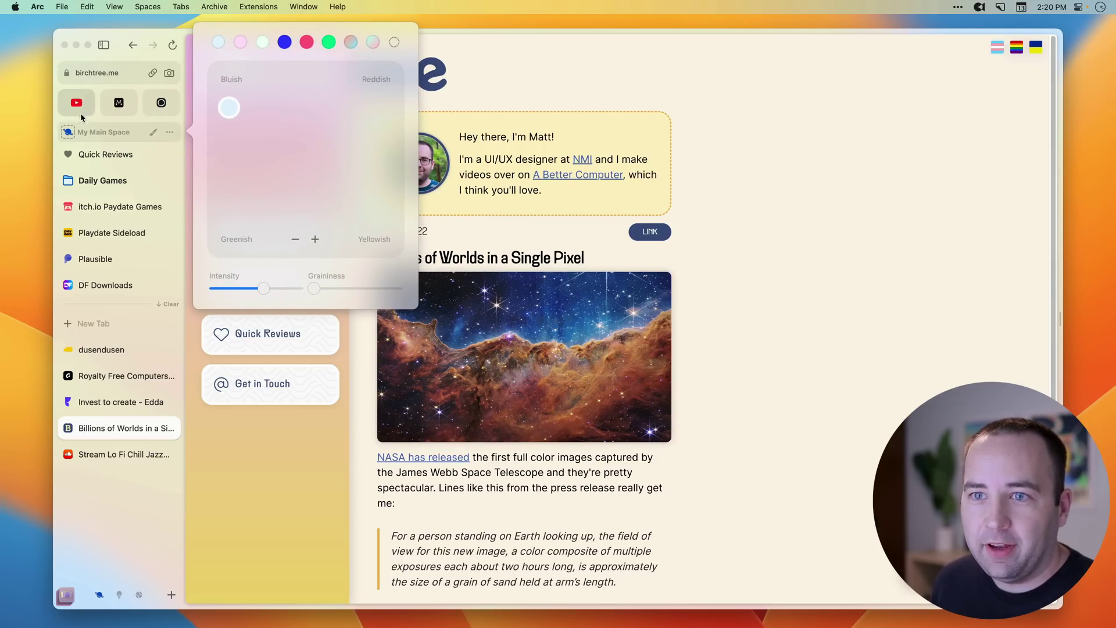
click(69, 134)
click(69, 134)
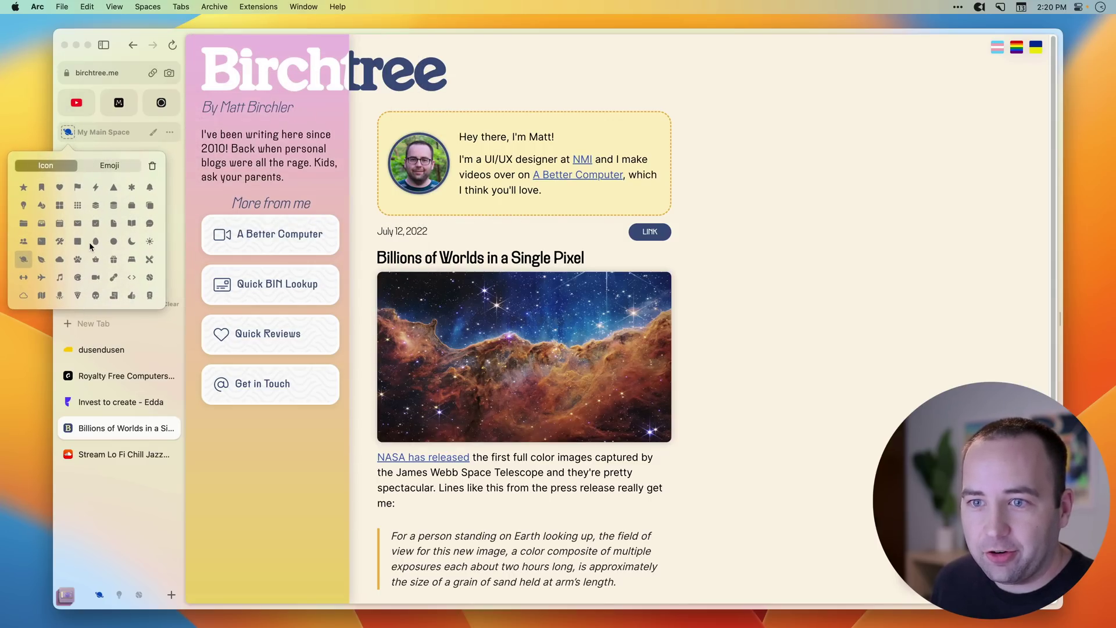
click(120, 168)
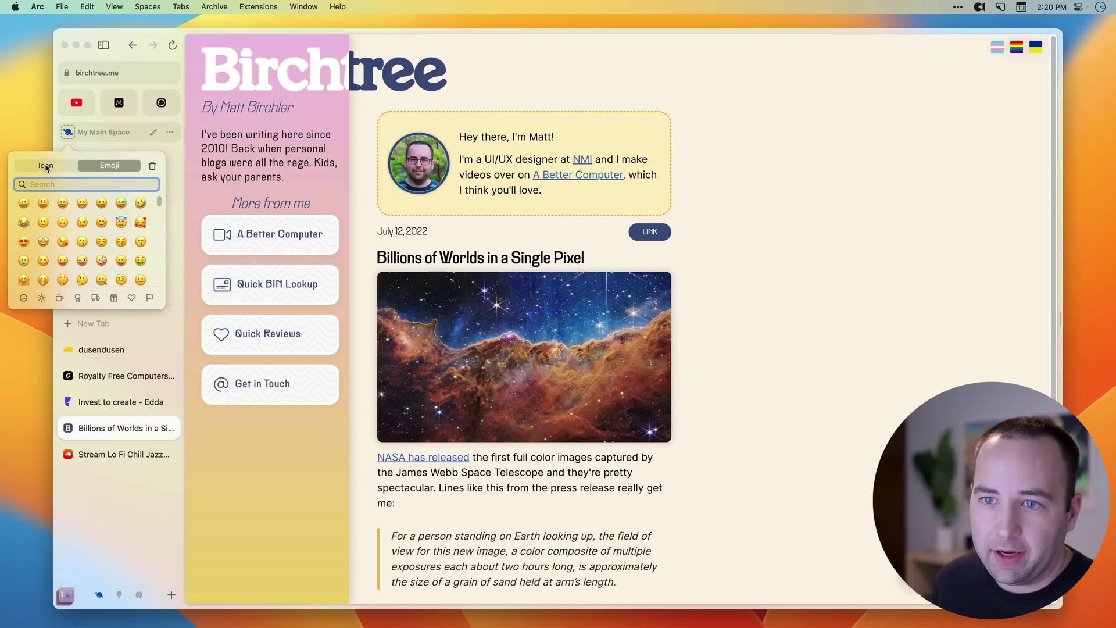
click(44, 162)
click(70, 133)
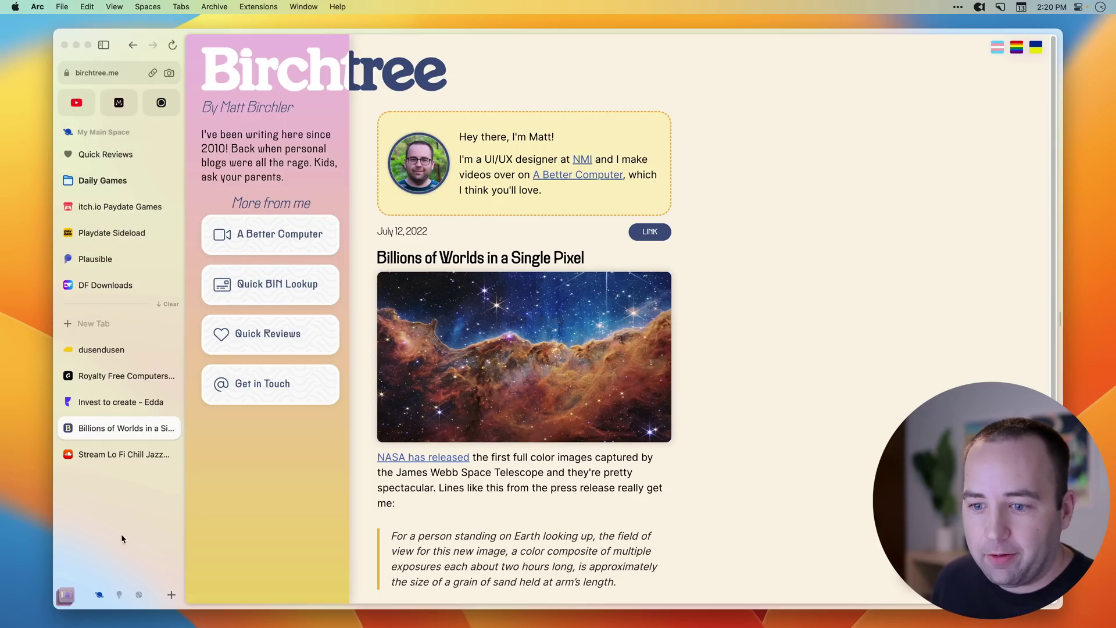
In Learning Arc, open On Twitter and the July 7, 2022 Release Notes, then visit Games
click(120, 594)
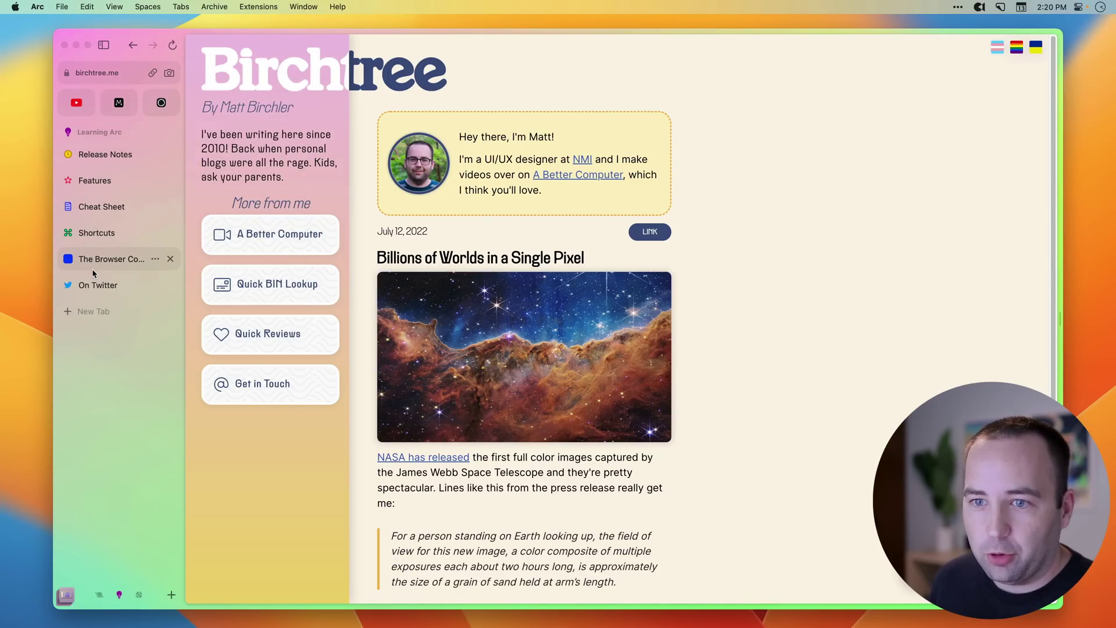
click(94, 288)
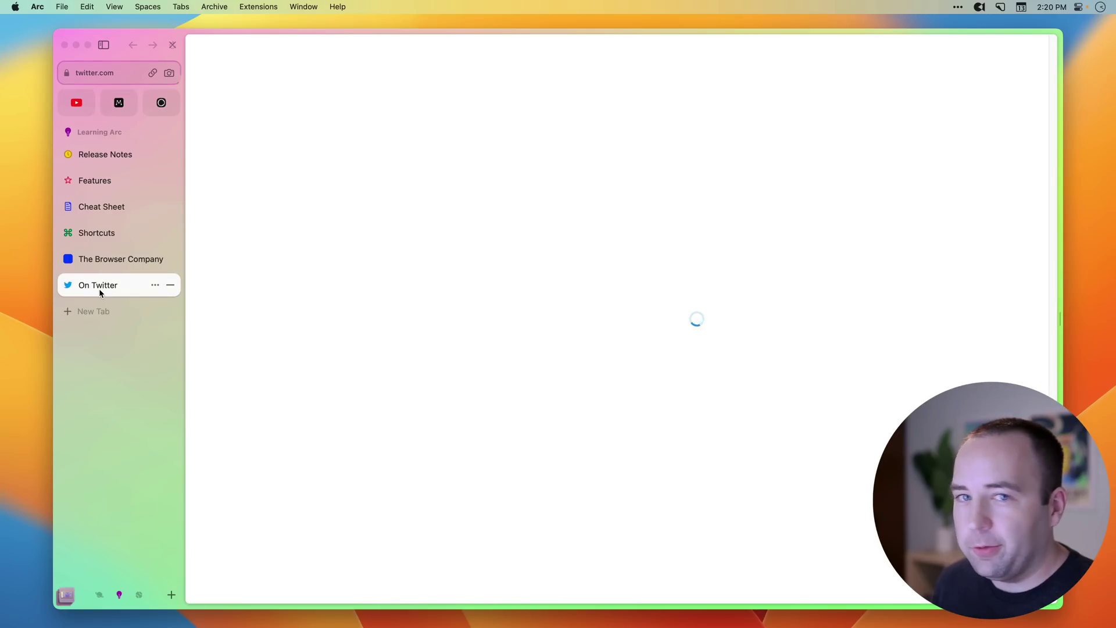
click(105, 156)
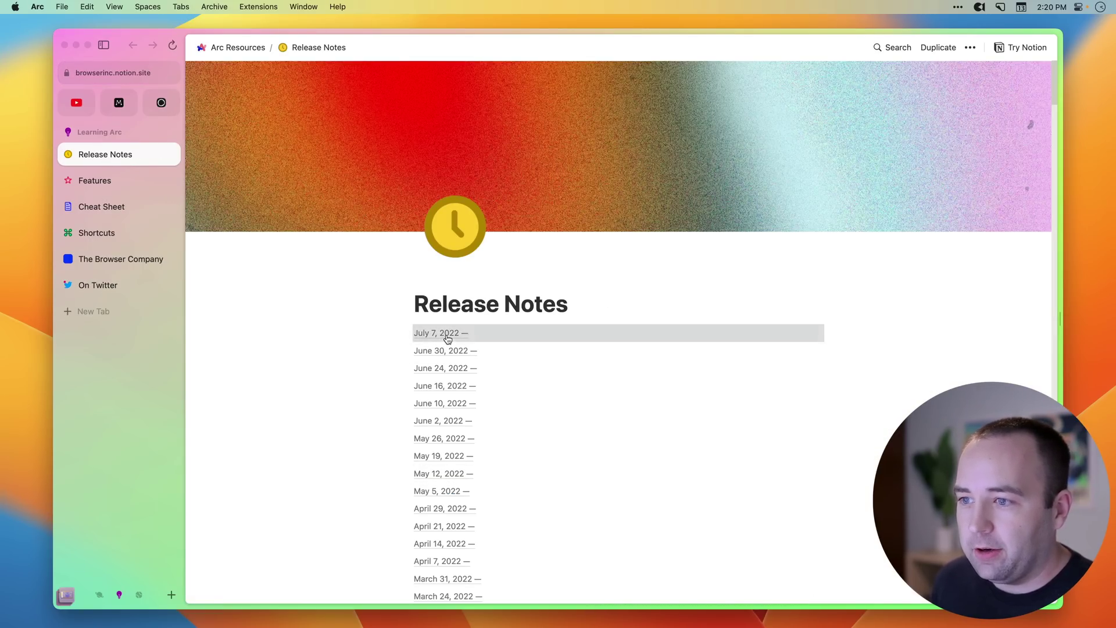
click(447, 336)
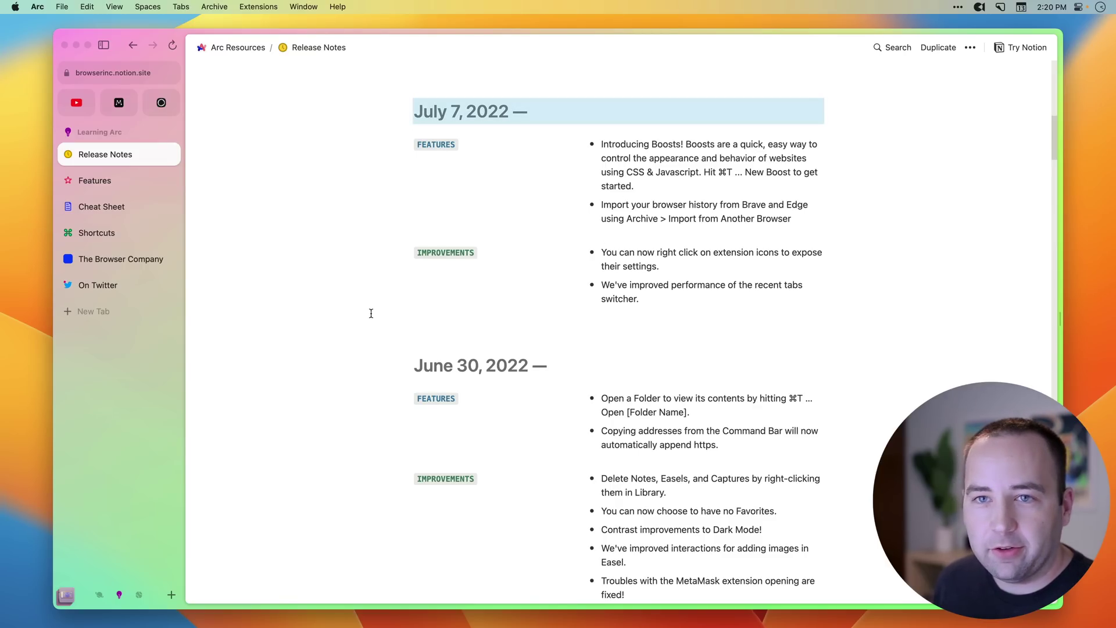
click(139, 594)
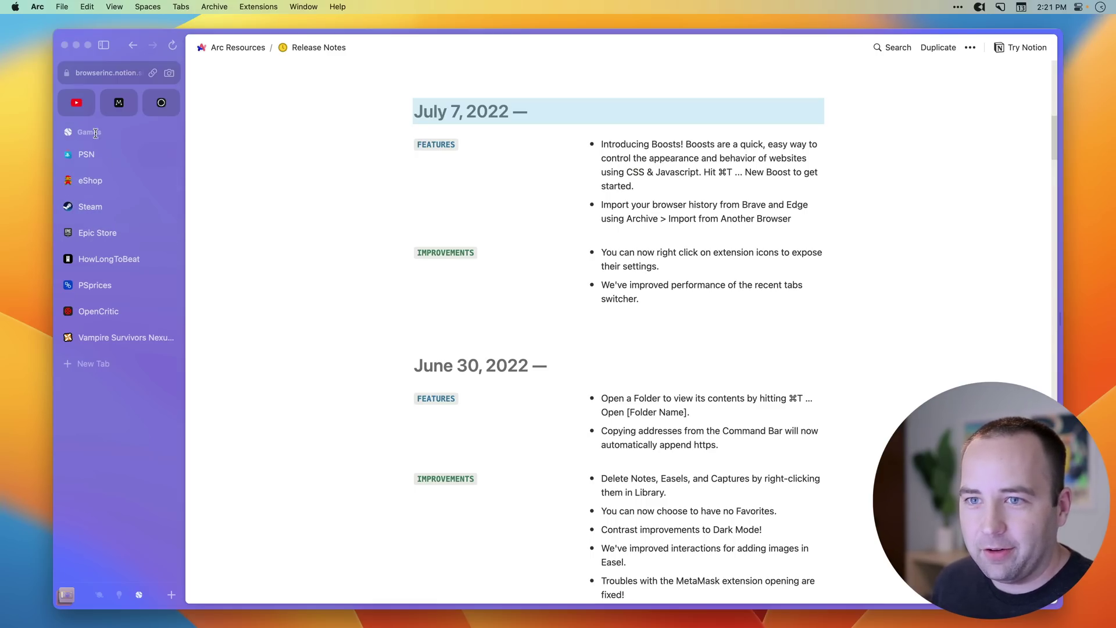
click(119, 595)
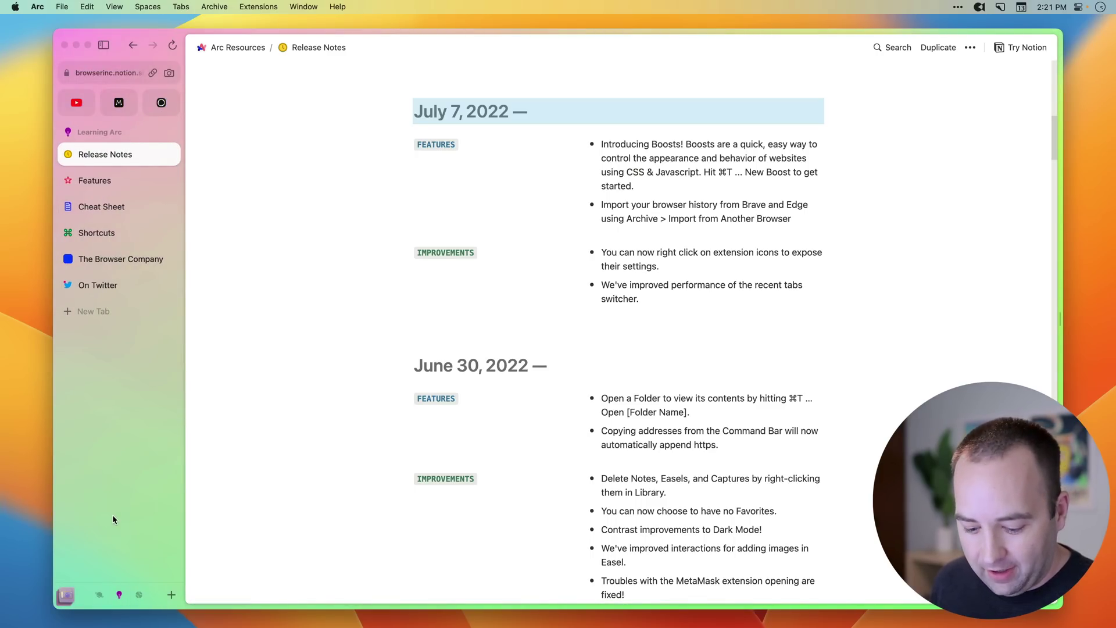
Cycle through the spaces with Ctrl+1 to Ctrl+4, ending on My Main Space
key(ctrl+1)
key(ctrl+2)
key(ctrl+3)
key(ctrl+1)
key(ctrl+2)
key(ctrl+3)
key(ctrl+1)
key(ctrl+4)
key(ctrl+1)
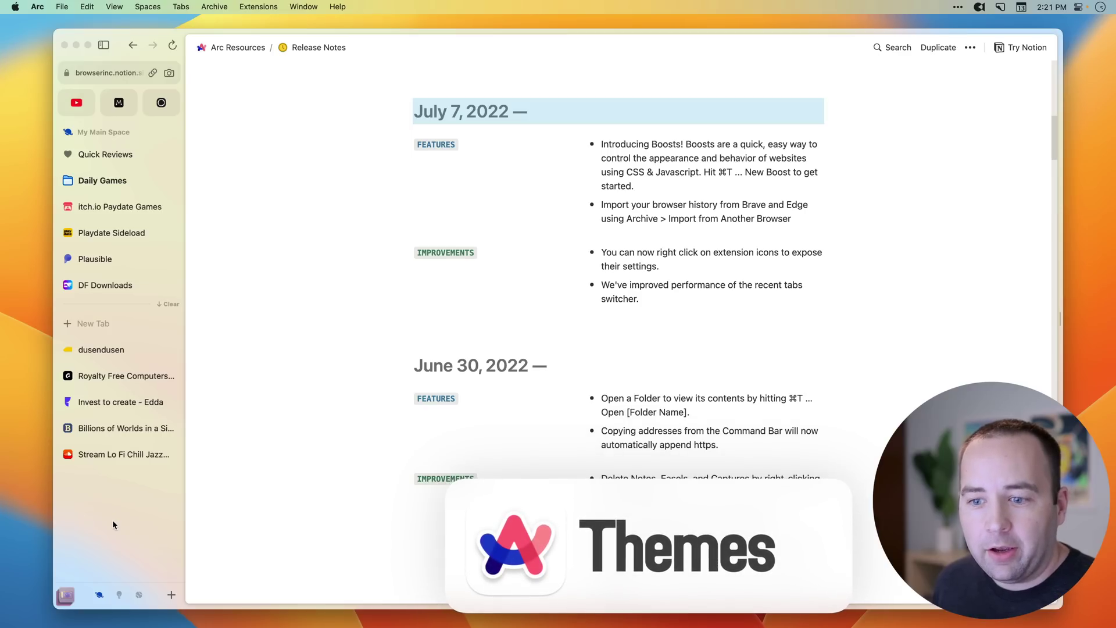
Switch to Learning Arc, then return to My Main Space using Ctrl+number shortcuts
click(119, 594)
key(ctrl+1)
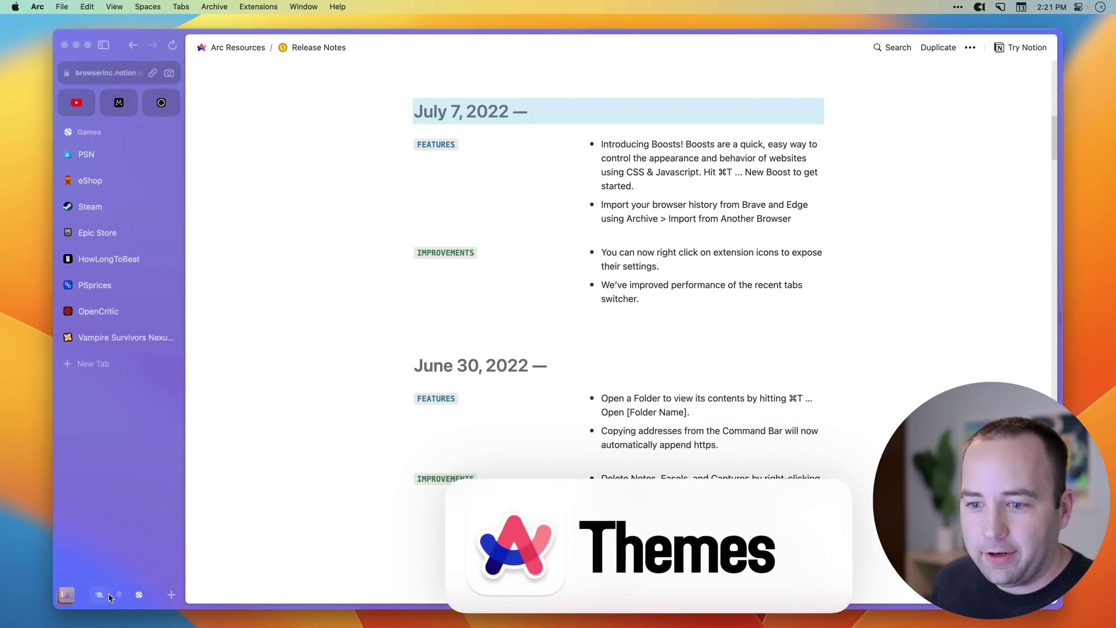
key(ctrl+2)
key(ctrl+1)
key(ctrl+2)
key(ctrl+3)
key(ctrl+1)
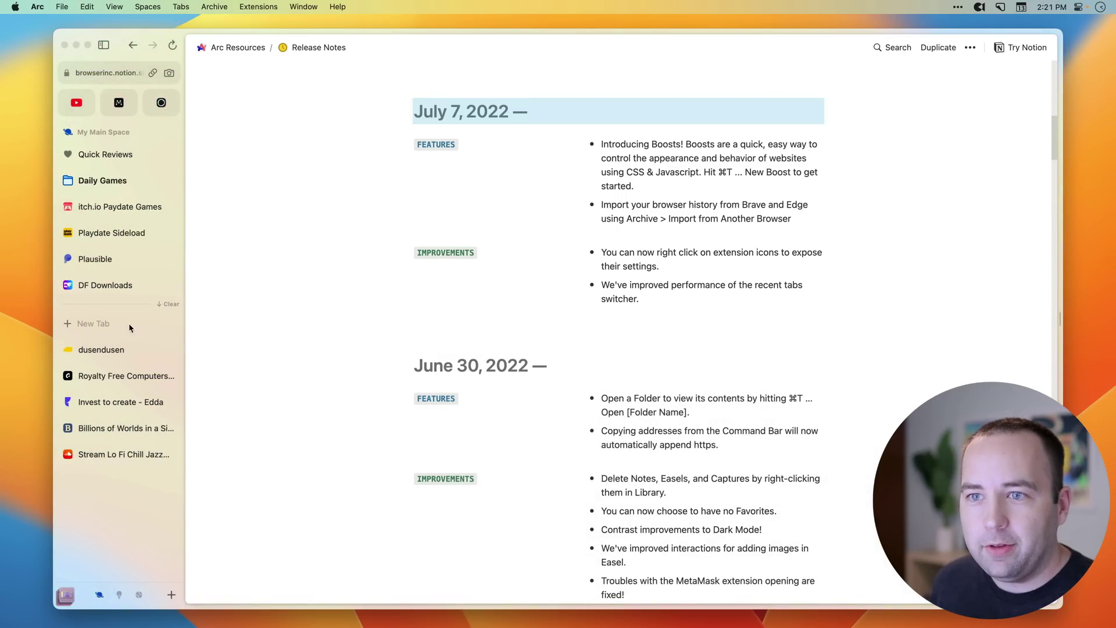
Tint My Main Space's theme green, adjust its intensity, and remove the grain
click(155, 133)
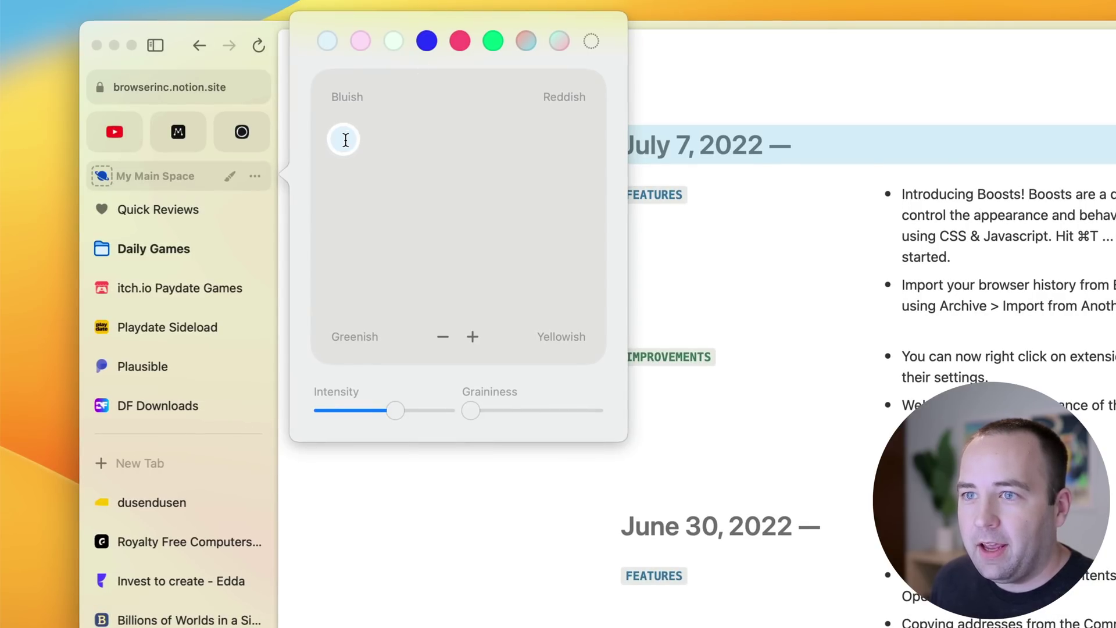
drag(345, 140, 407, 196)
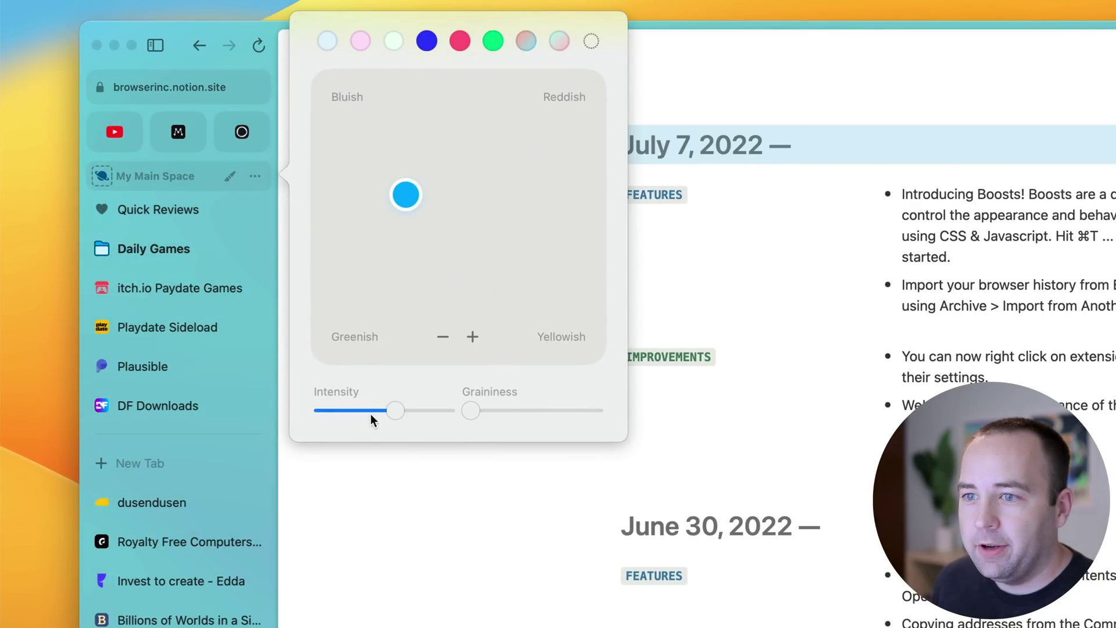
mouse_move(396, 408)
mouse_down()
mouse_move(372, 410)
mouse_move(431, 410)
mouse_move(394, 415)
mouse_up()
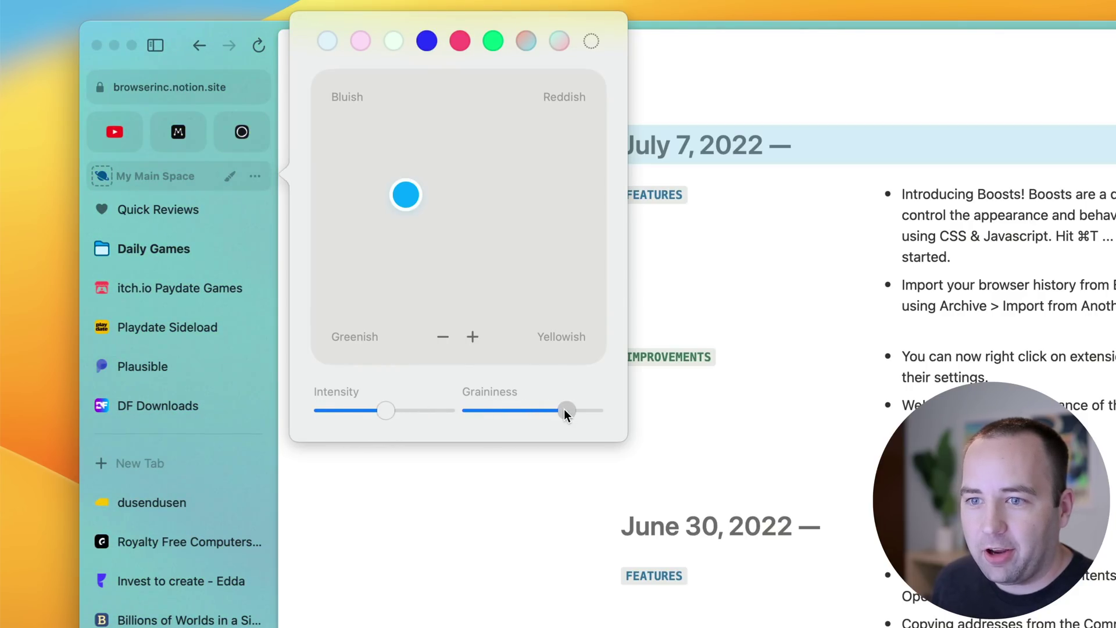
drag(566, 410, 450, 414)
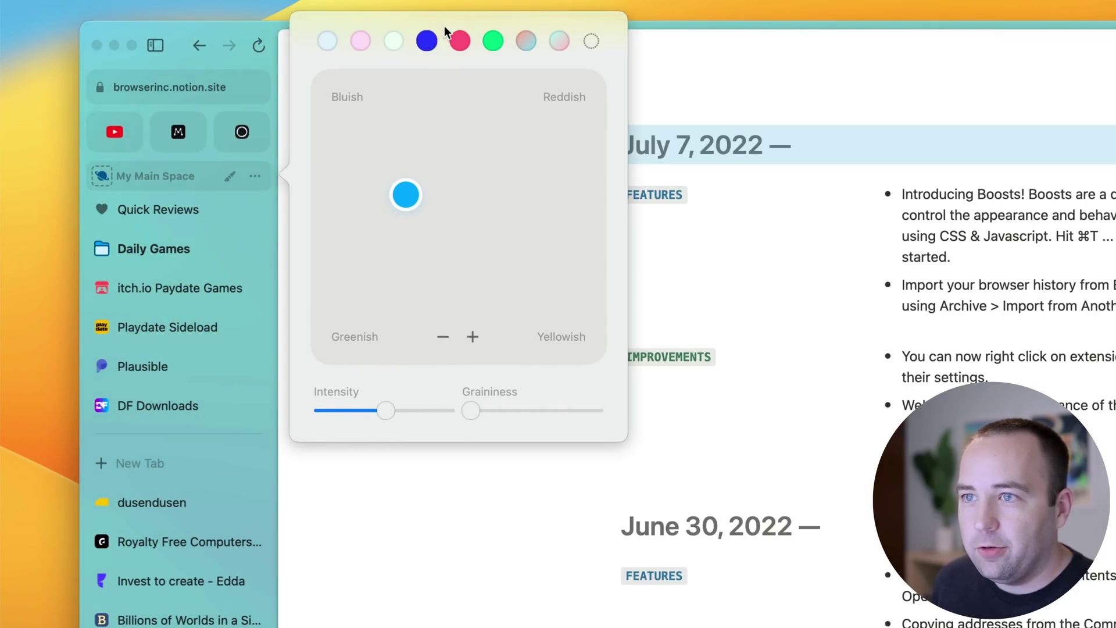
Apply a two-colour gradient preset, then add a third colour and arrange the handles
click(524, 38)
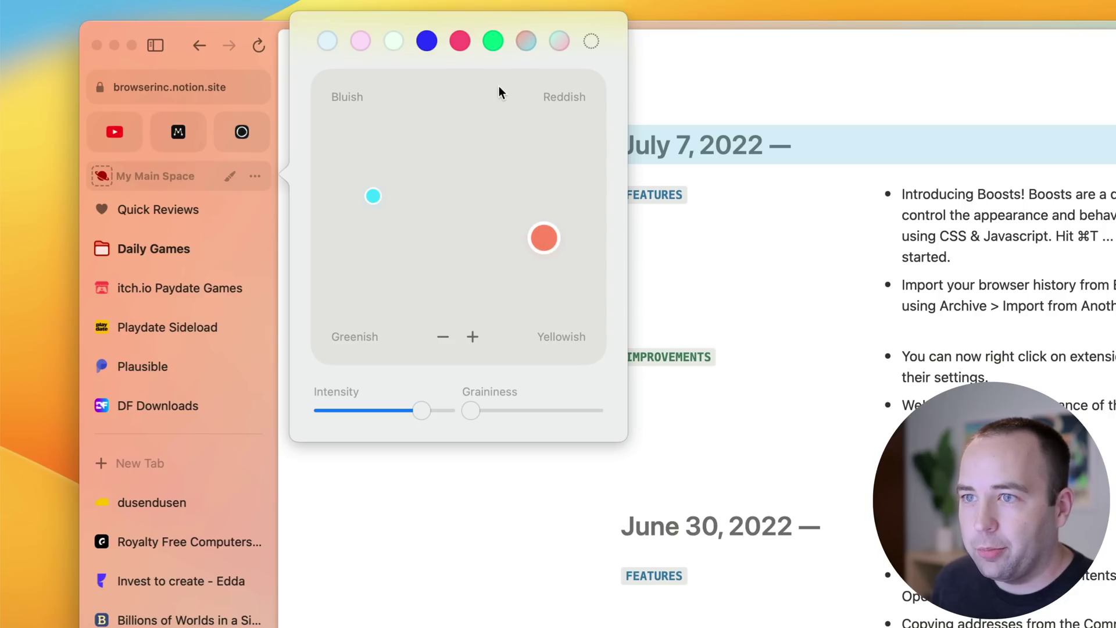
drag(544, 236, 499, 289)
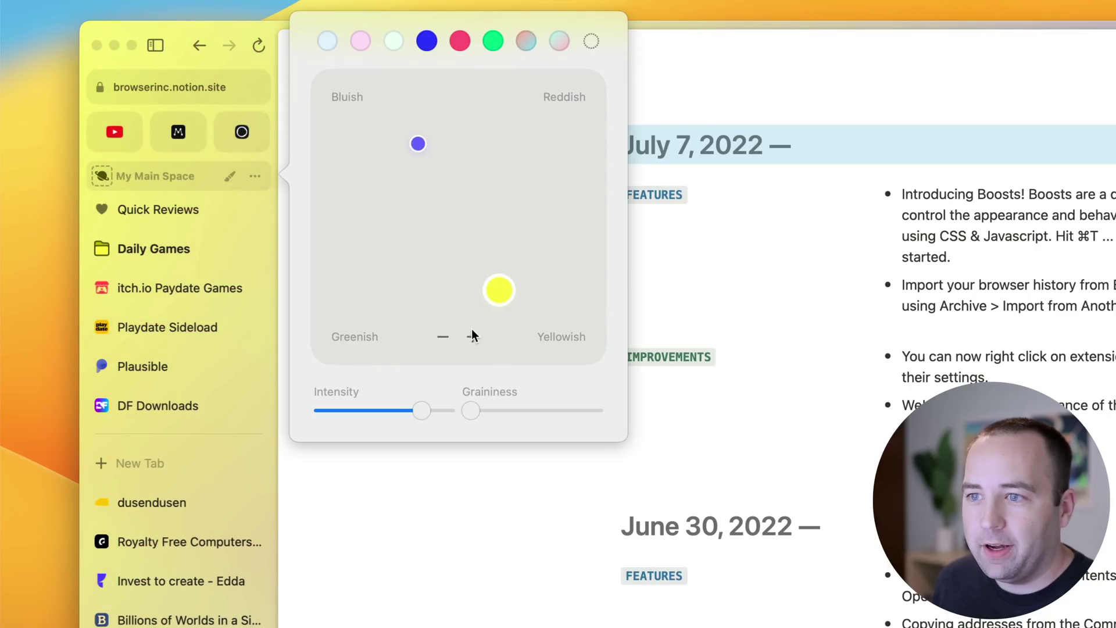
click(471, 335)
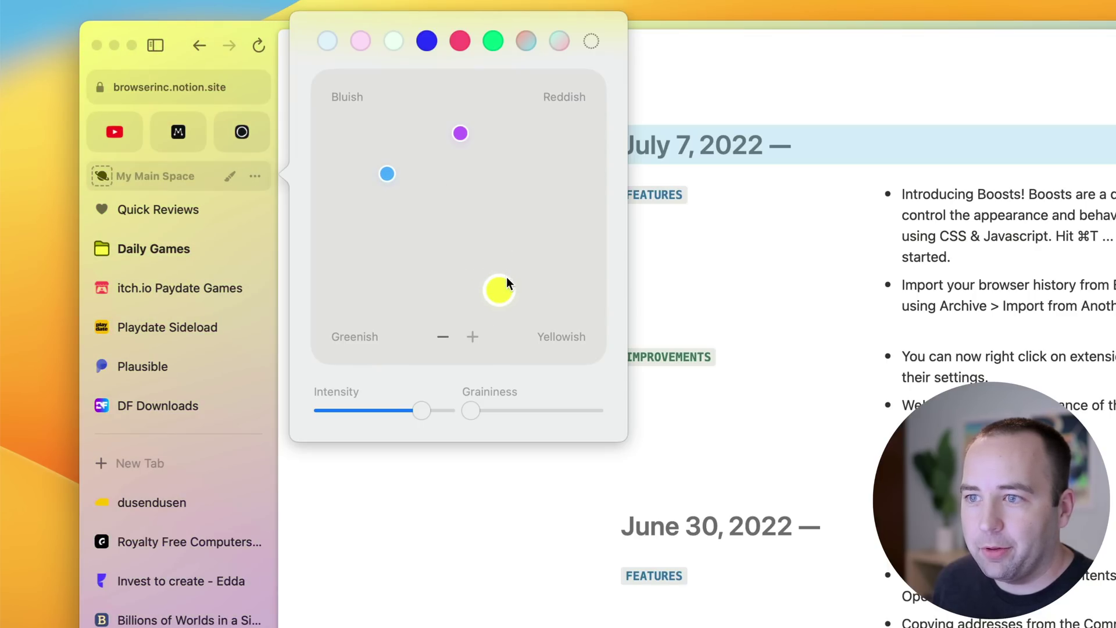
drag(505, 283, 403, 277)
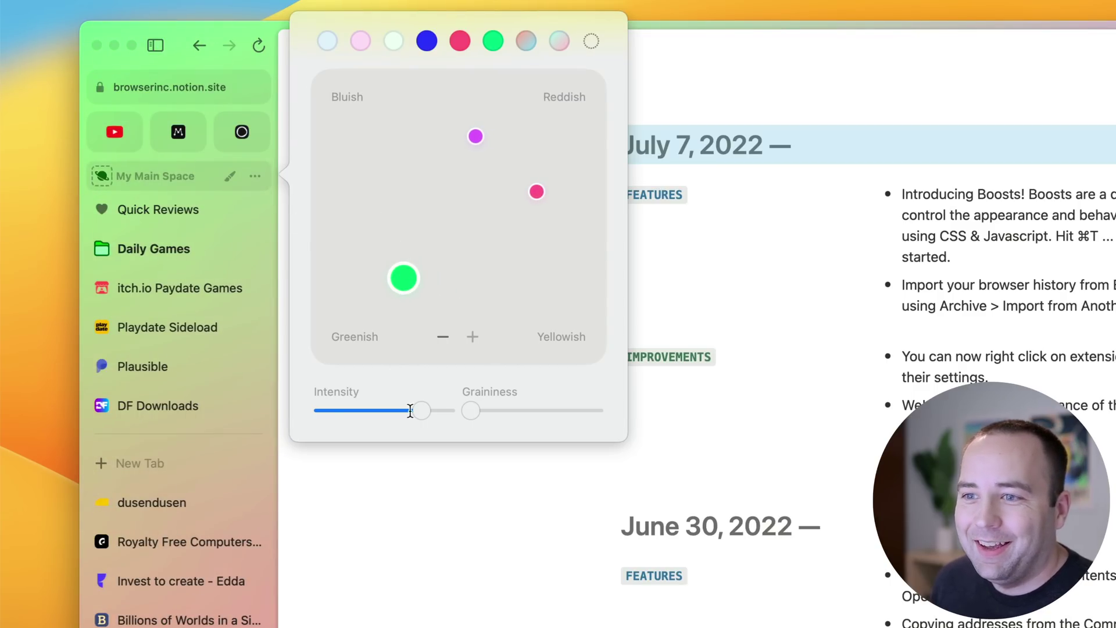
Raise intensity to maximum and position the pink, mint and light-green gradient handles
drag(416, 414, 389, 417)
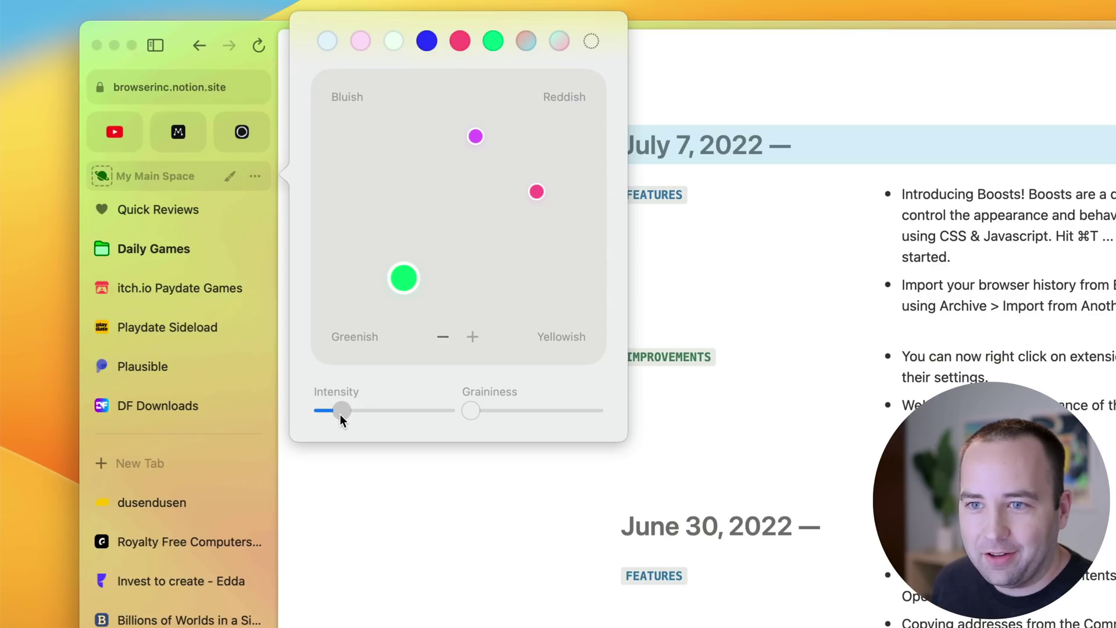
drag(340, 414, 523, 419)
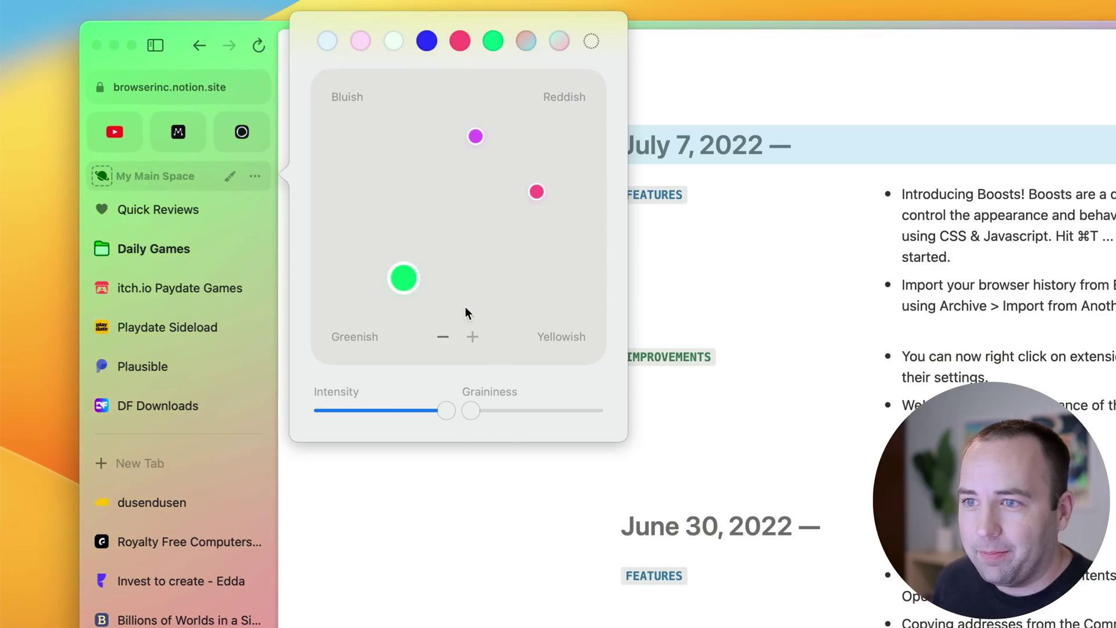
drag(405, 278, 439, 319)
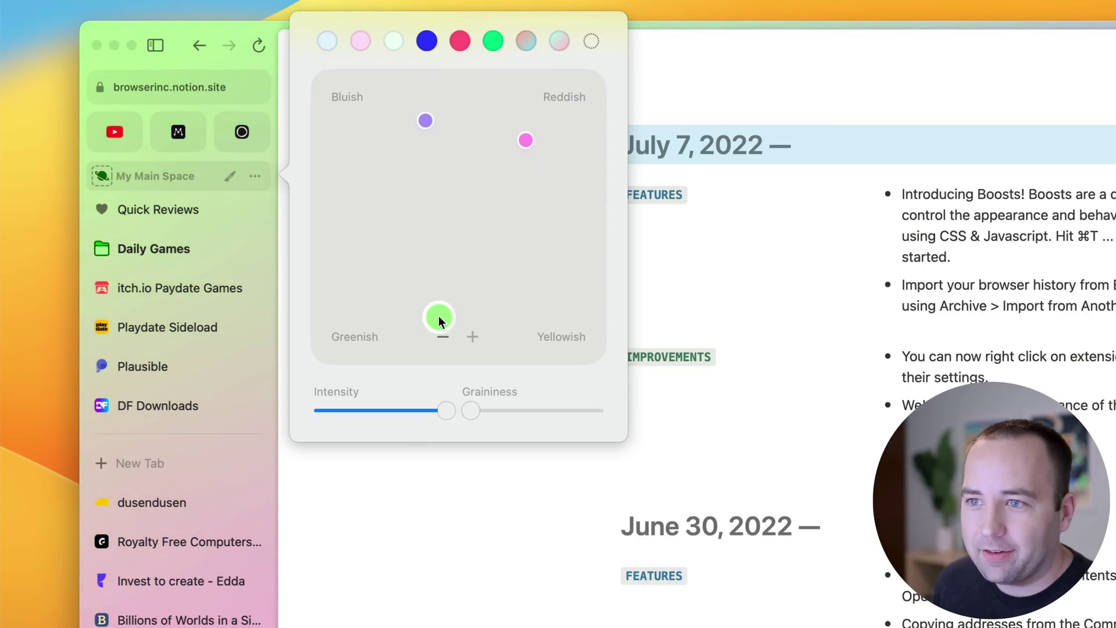
mouse_move(526, 140)
mouse_down()
mouse_move(516, 221)
mouse_move(537, 138)
mouse_up()
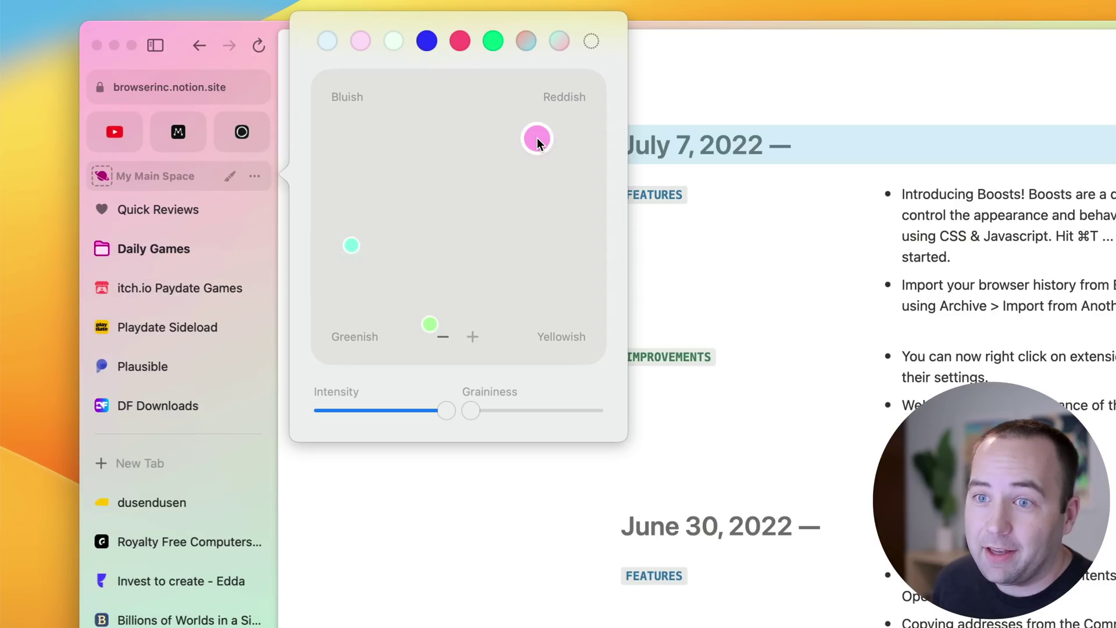
click(564, 264)
click(543, 129)
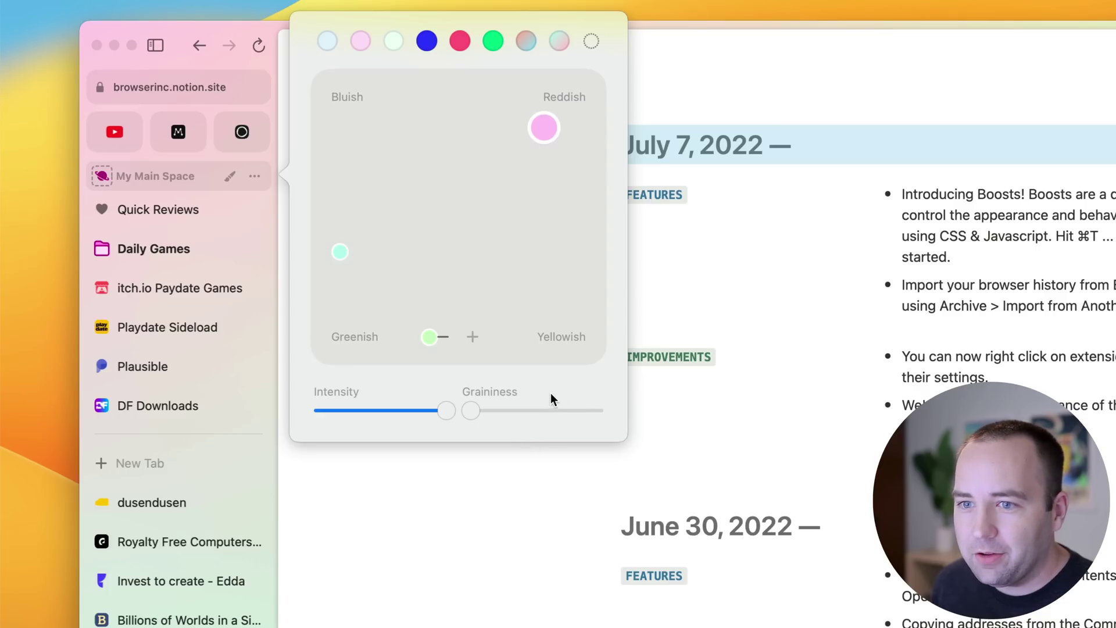
Close the theme editor and expand then collapse the Daily Games folder
click(498, 496)
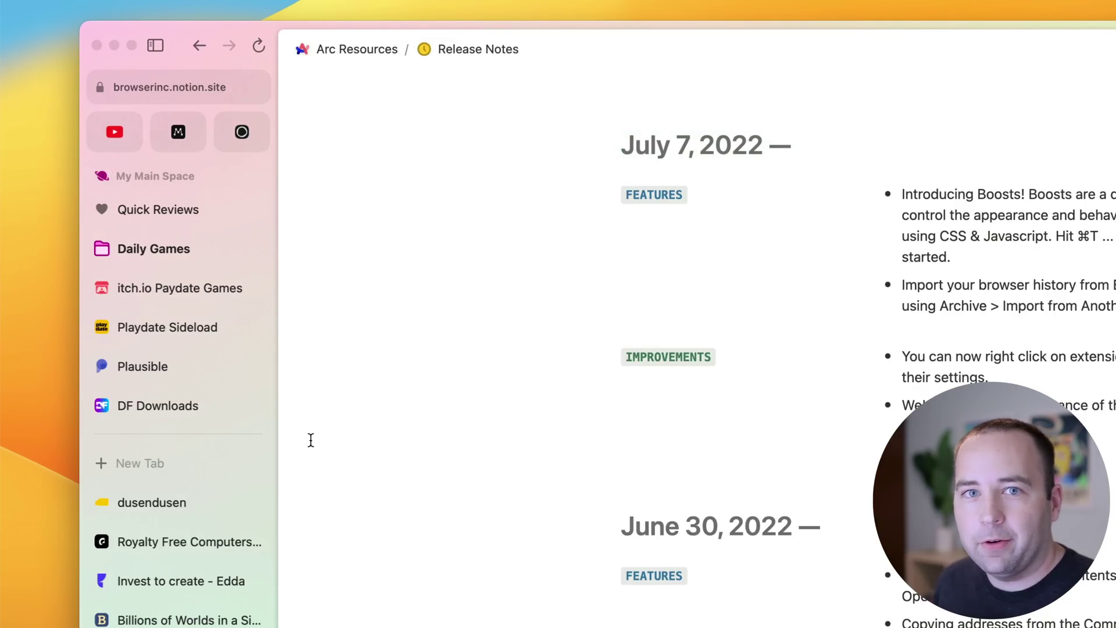
click(106, 247)
click(104, 250)
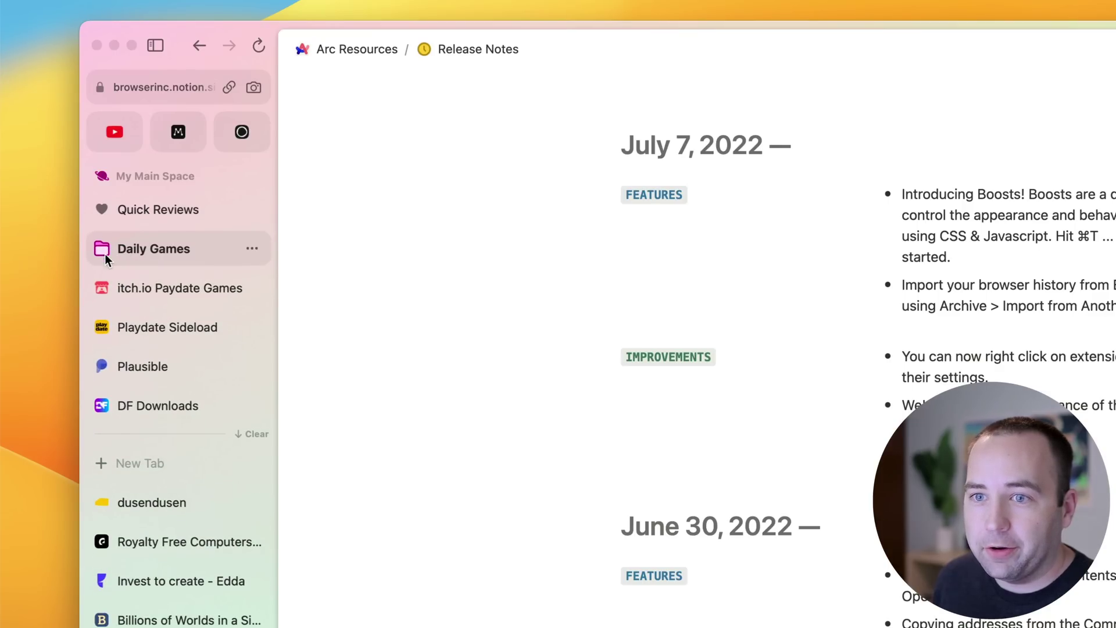
Open and dismiss the command bar, then switch to the Learning Arc space
key(super+t)
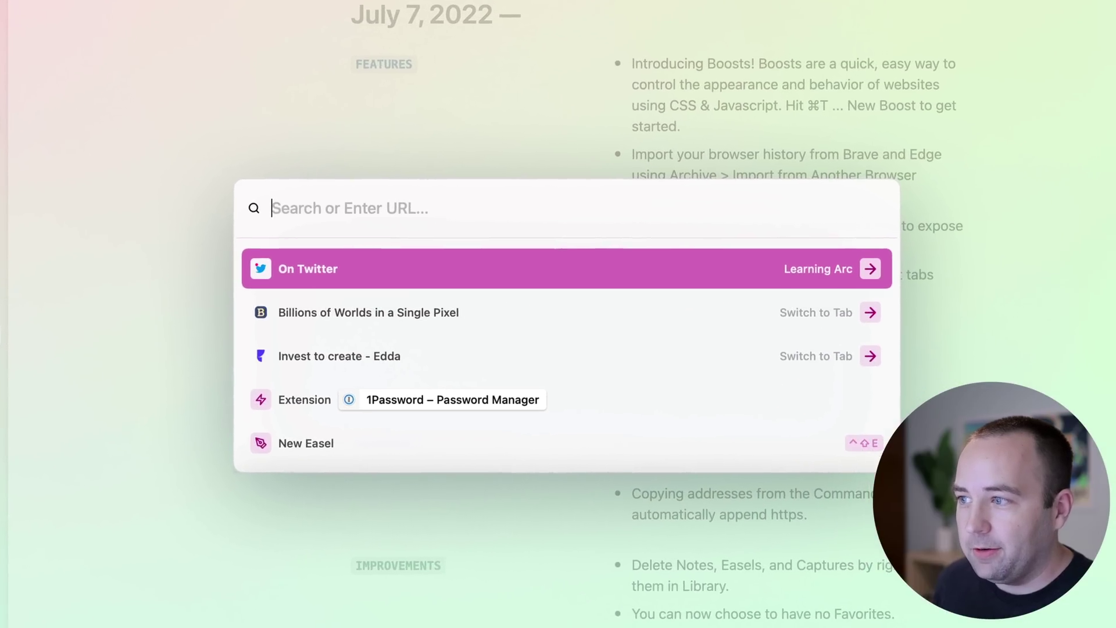
key(Down)
key(Down)
key(Down)
key(Up)
key(Up)
key(Up)
key(Escape)
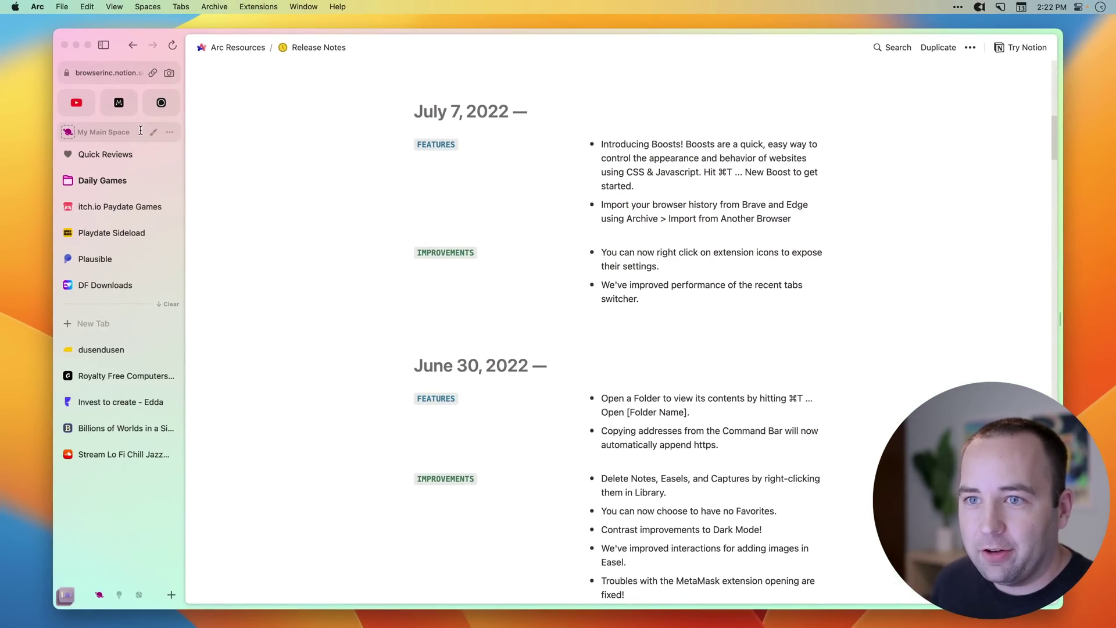
click(119, 594)
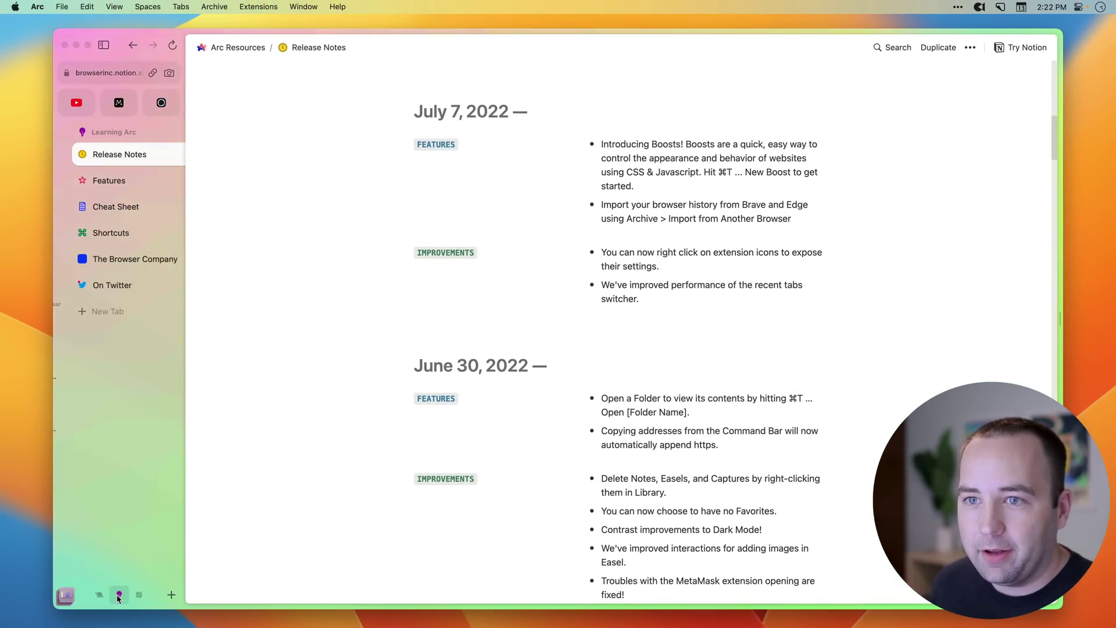
Switch to the Games space, open Steam, and create a new sidebar folder
click(139, 596)
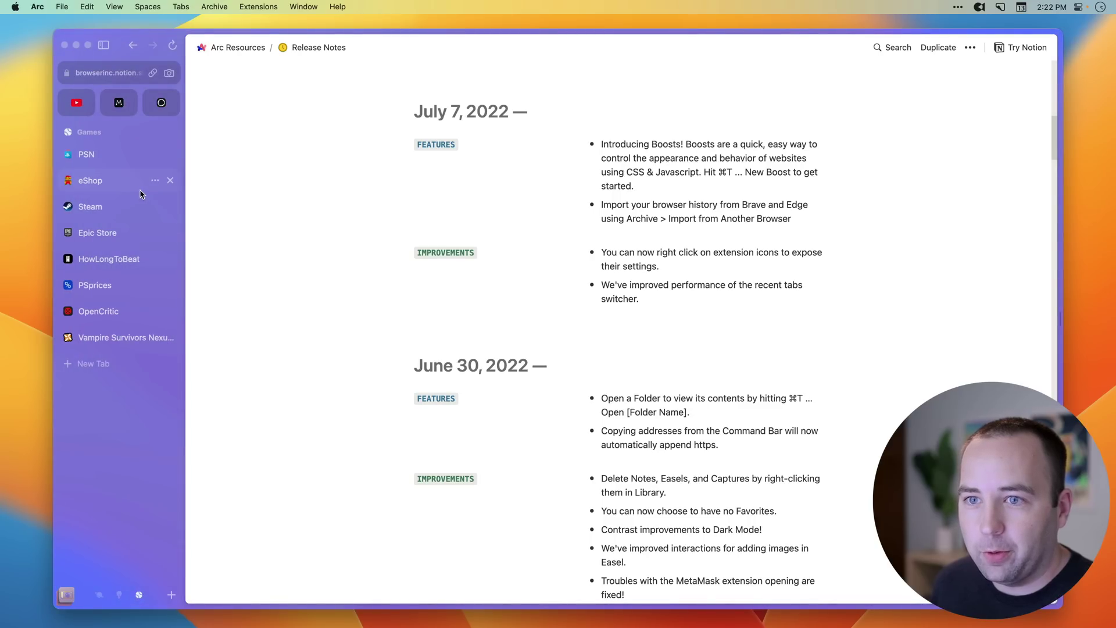
click(90, 205)
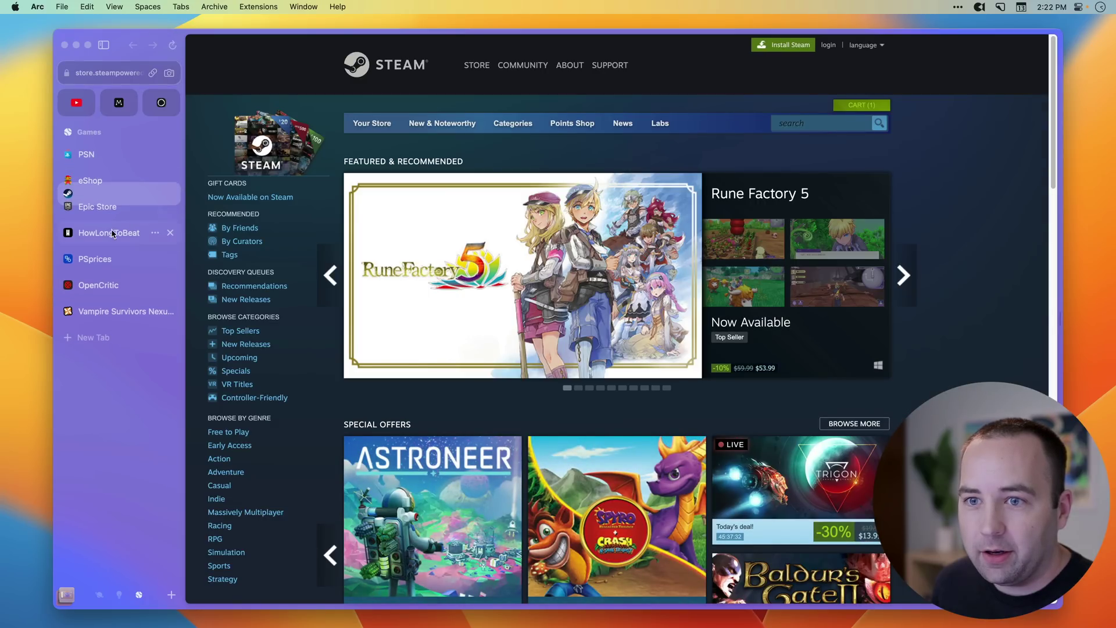
right_click(93, 382)
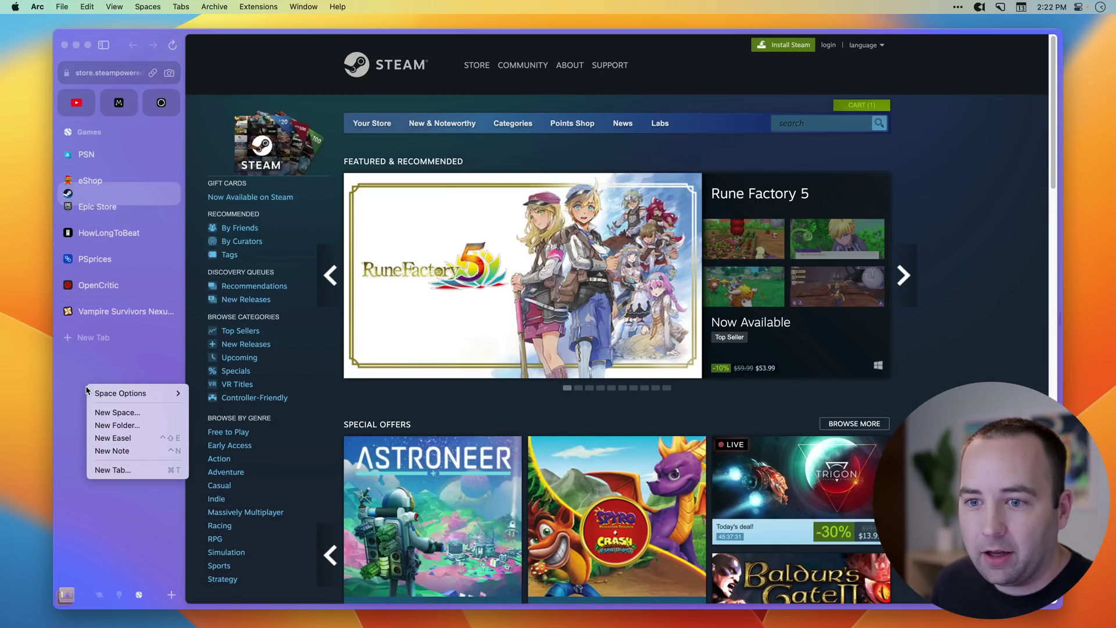
click(123, 424)
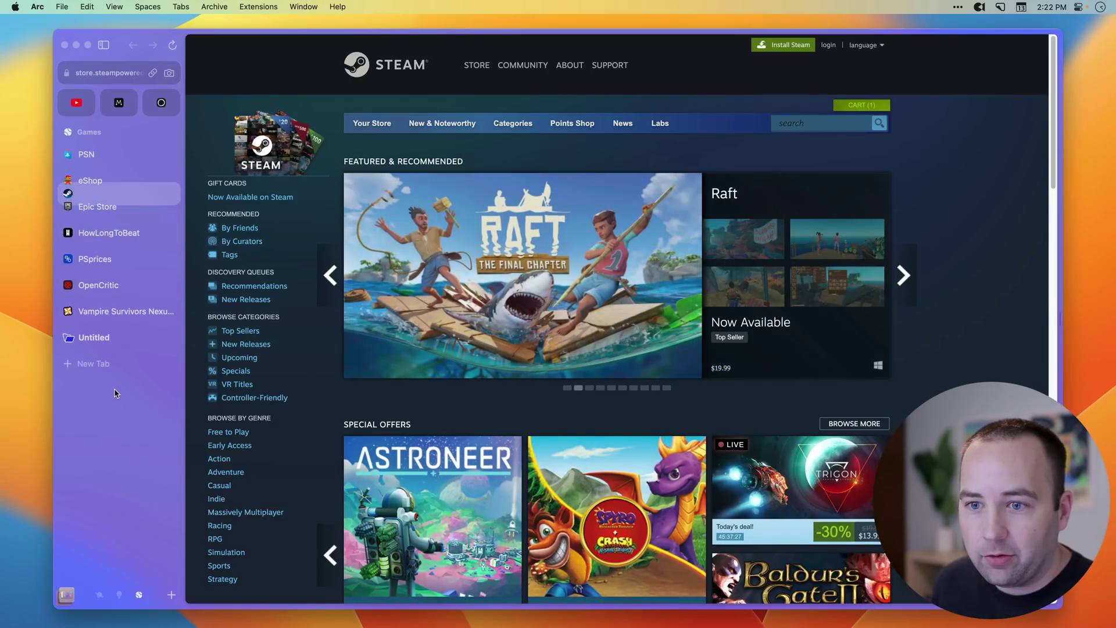
Move the Vampire Survivors and OpenCritic tabs into the Untitled folder, collapse it, and switch spaces
drag(99, 311, 95, 335)
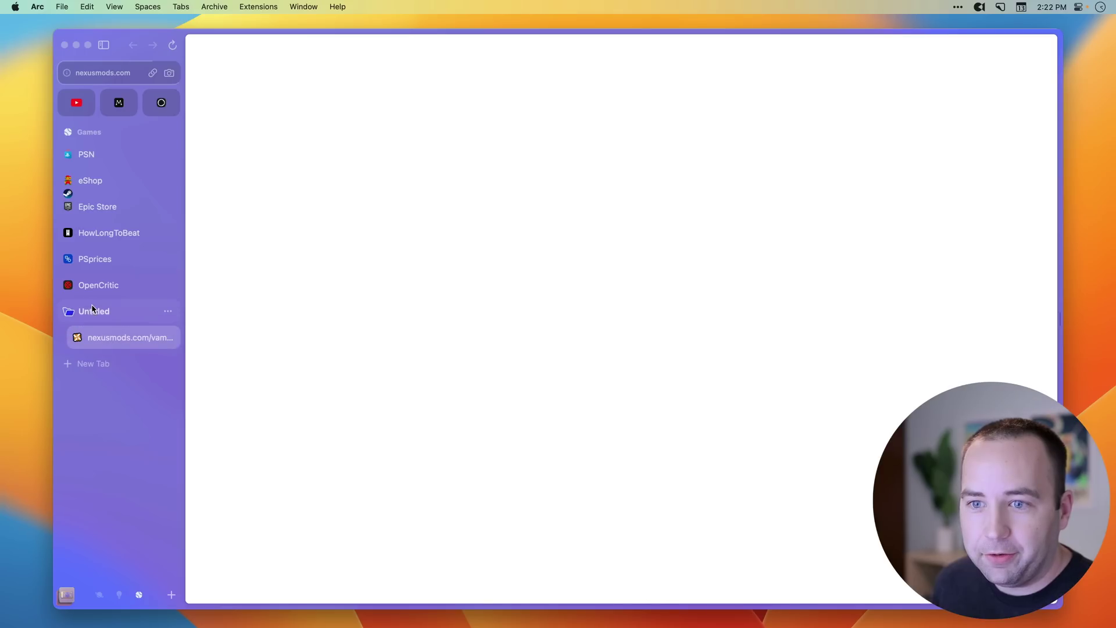
drag(95, 285, 99, 313)
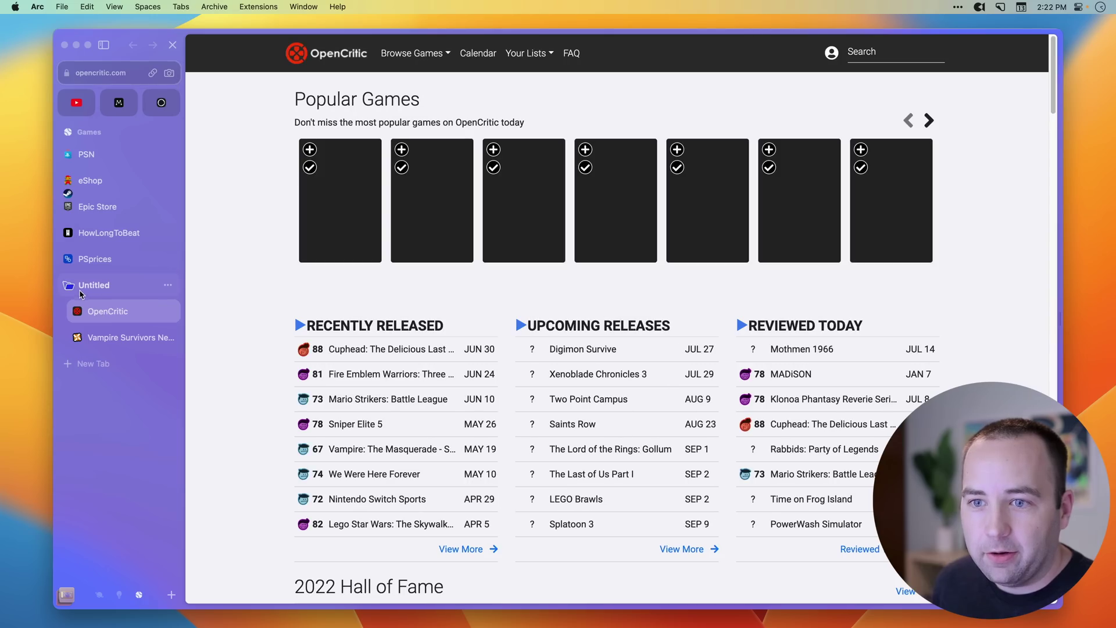
click(67, 287)
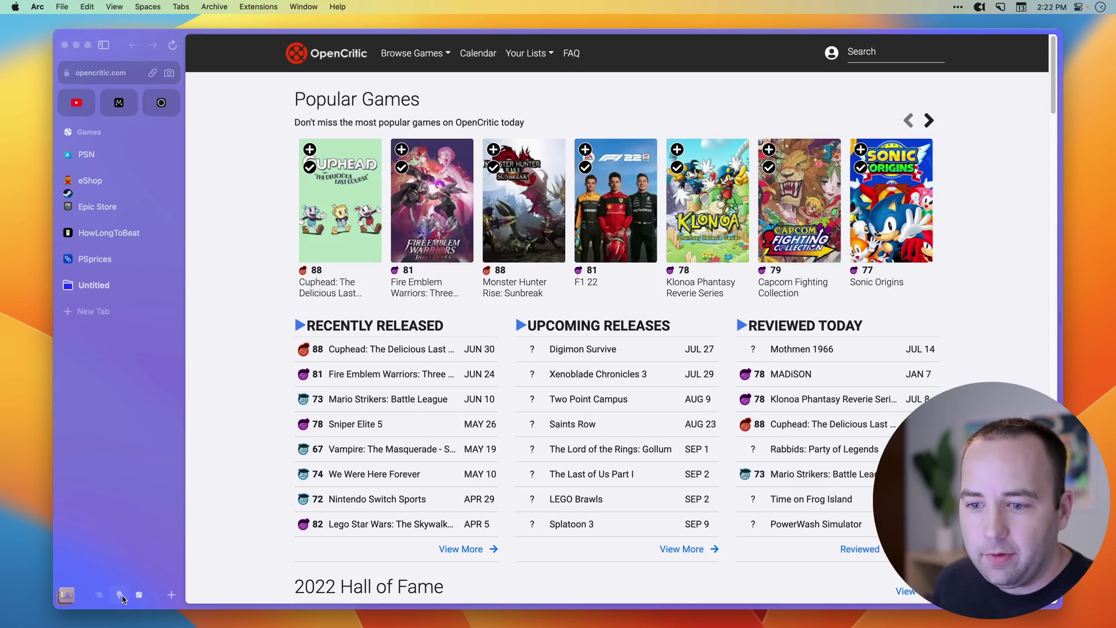
click(101, 595)
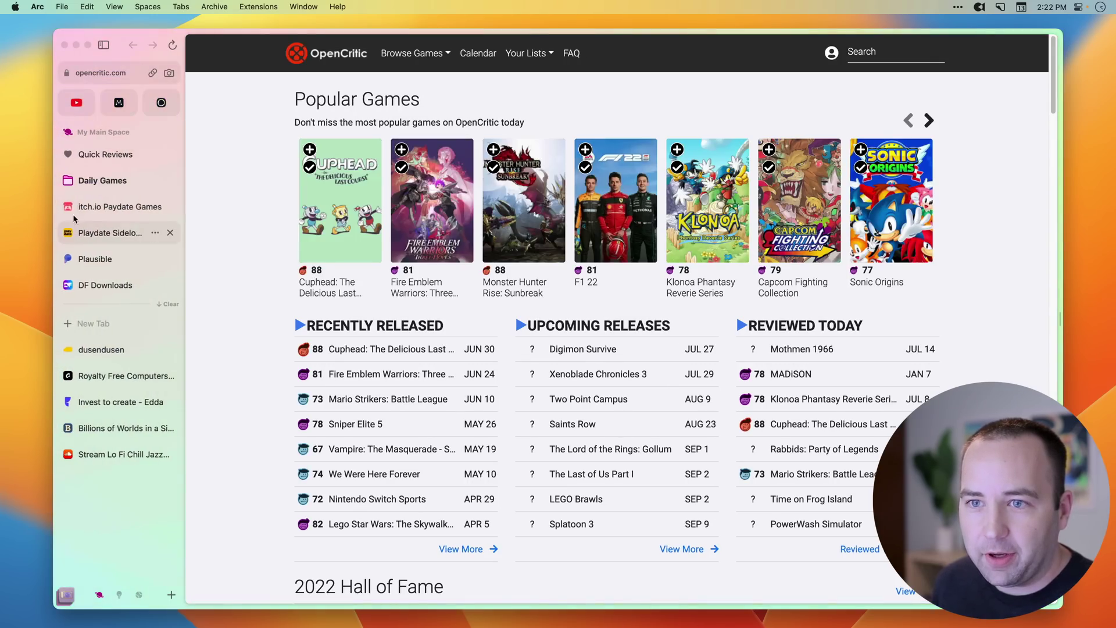
Cycle through the Learning Arc and Games spaces back to My Main Space
click(118, 594)
click(99, 594)
click(140, 594)
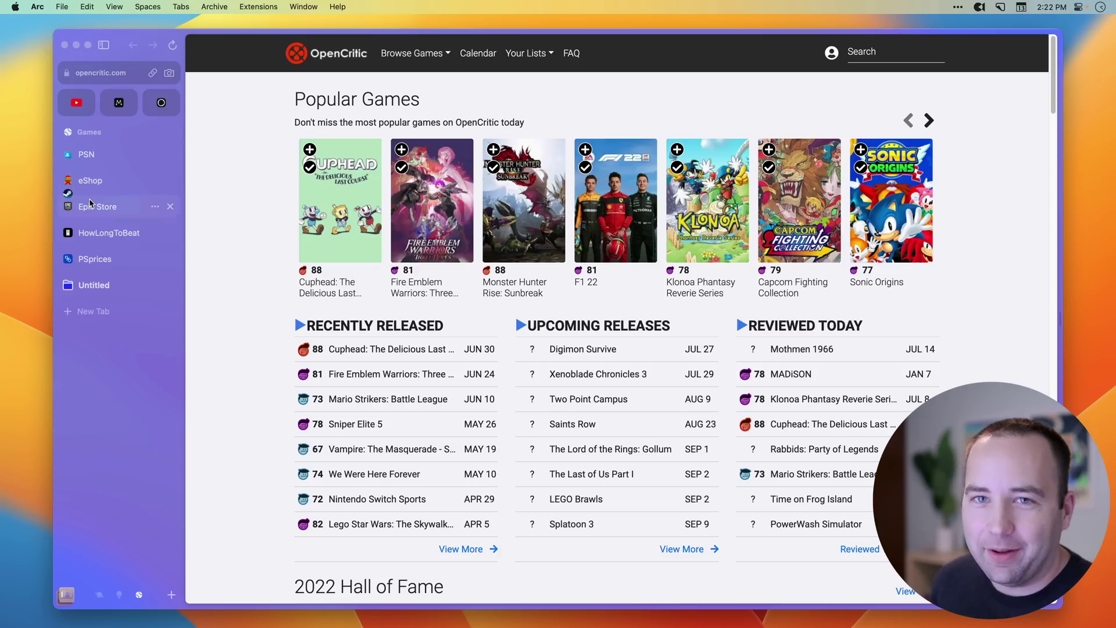
click(99, 594)
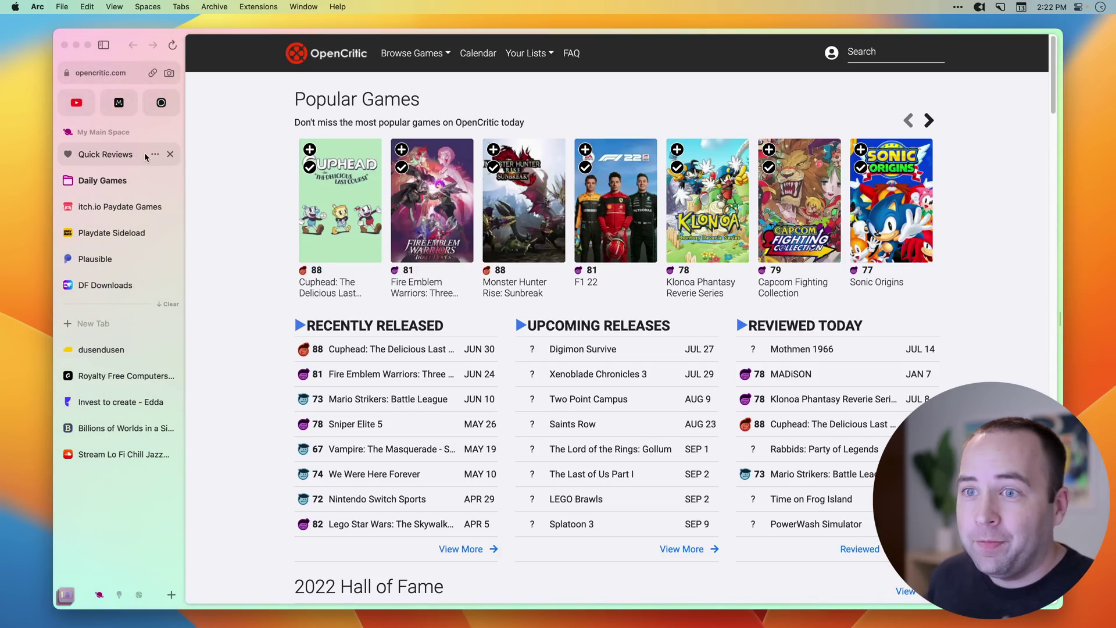
Open and dismiss the space options menu, then hide and restore the sidebar with Cmd+S
right_click(118, 476)
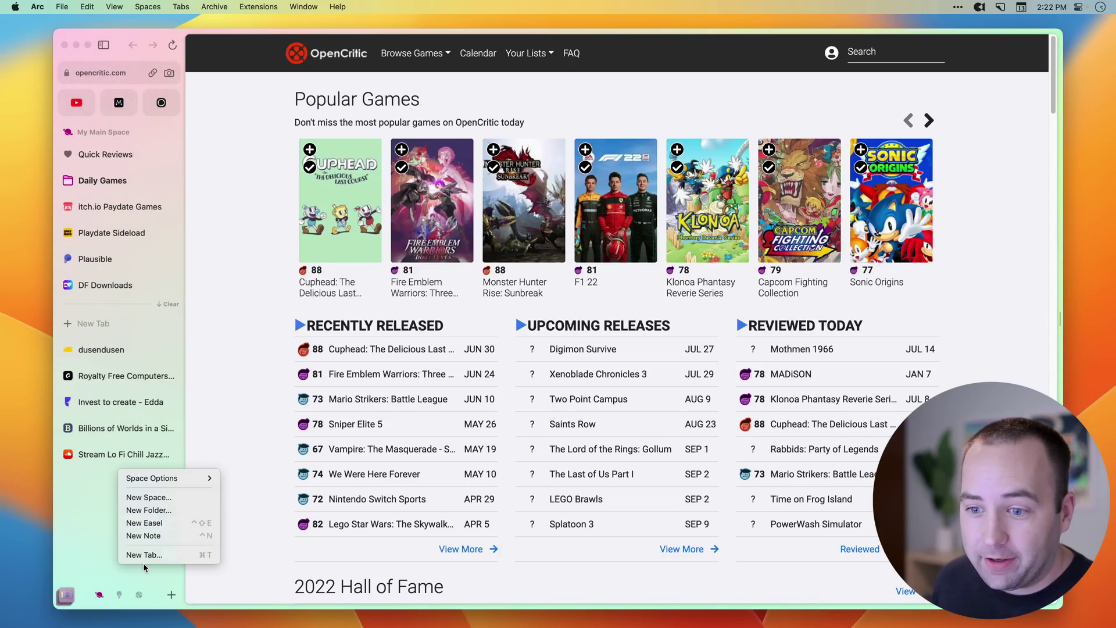
mouse_move(152, 486)
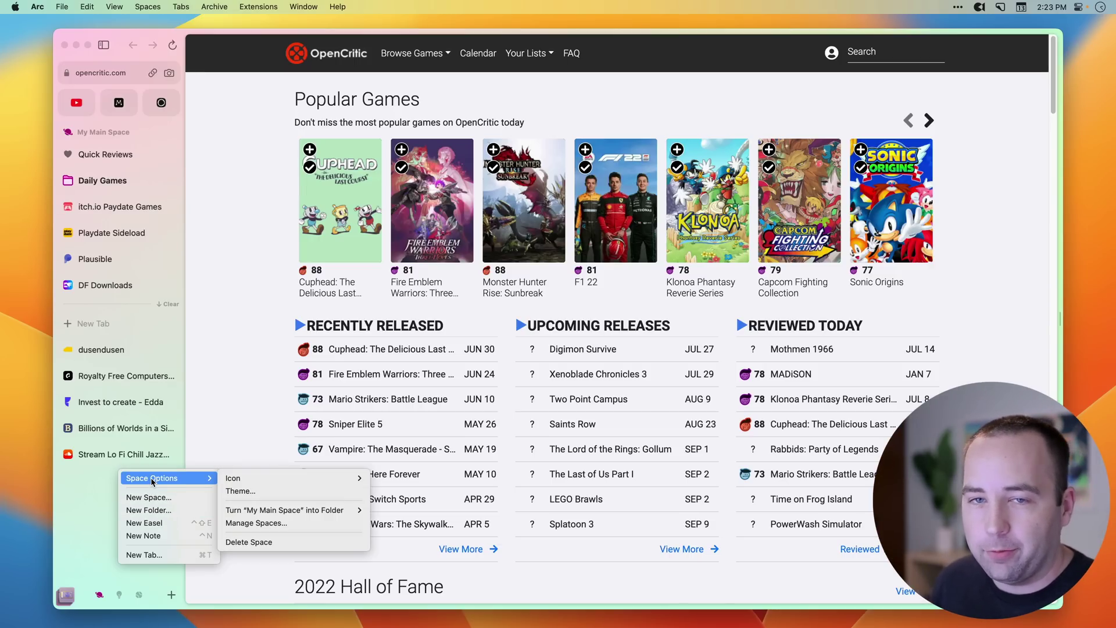
click(103, 523)
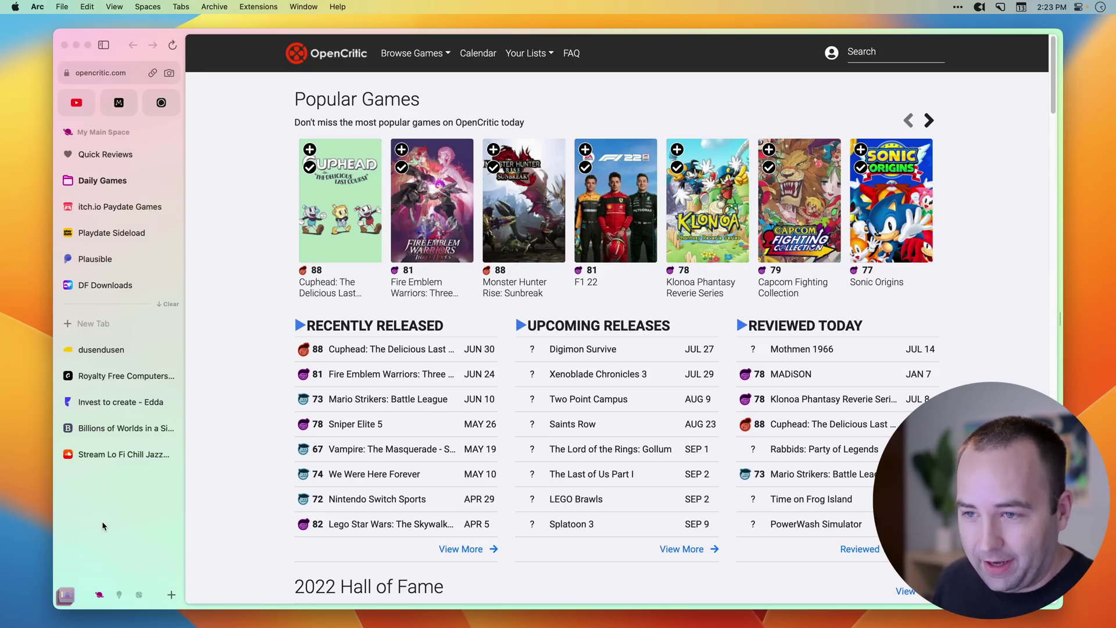
key(super+s)
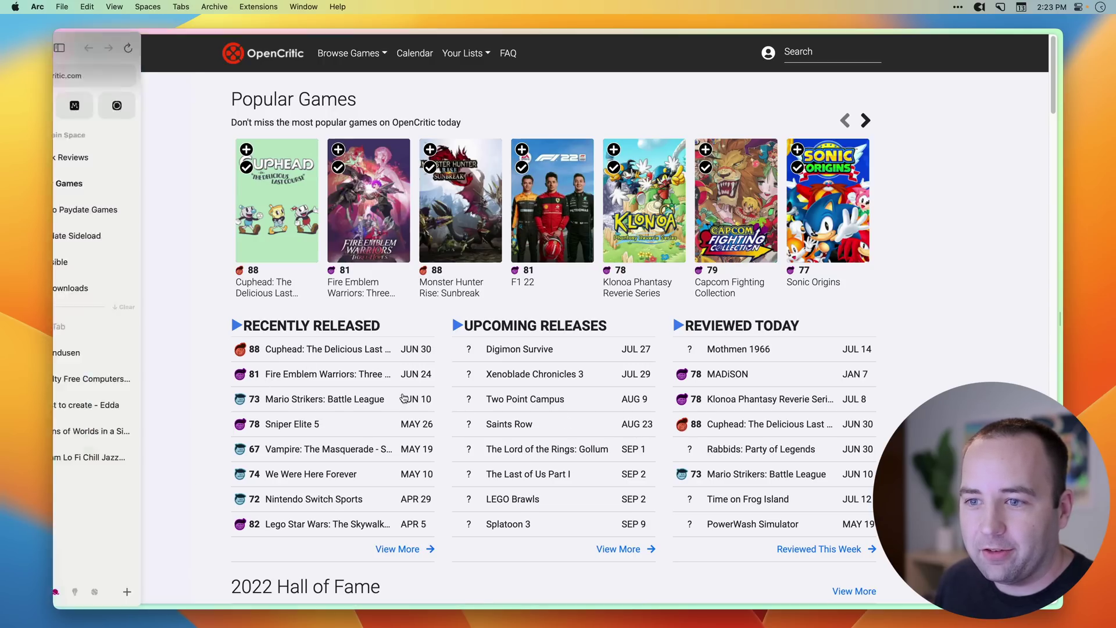
key(super+s)
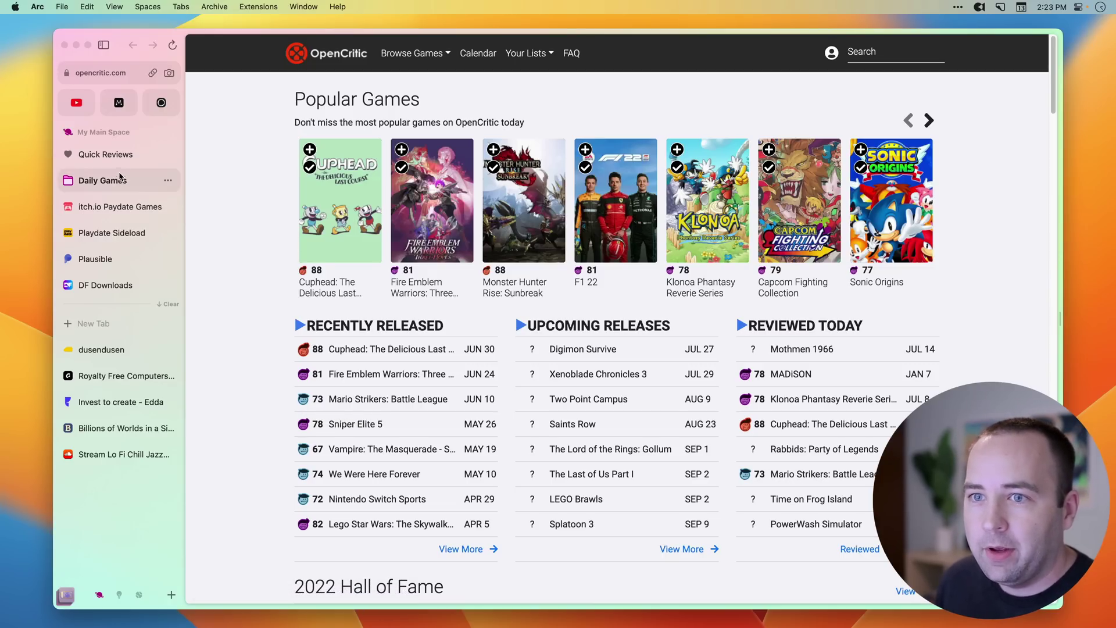
Open the Billions of Worlds post and show, then close, its address in the command bar
click(93, 428)
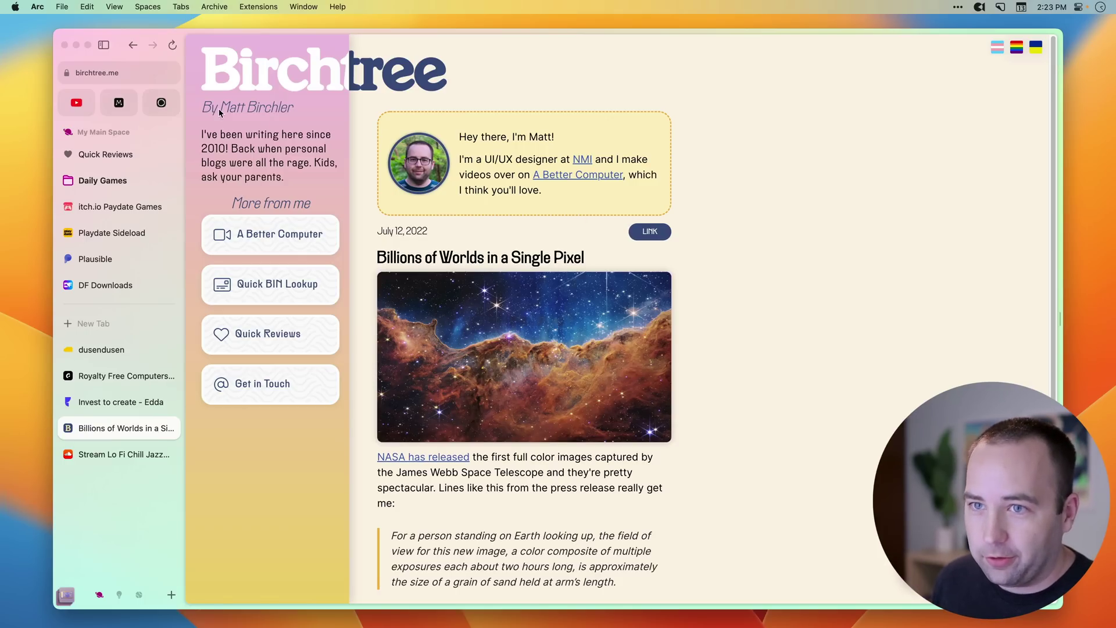
click(105, 74)
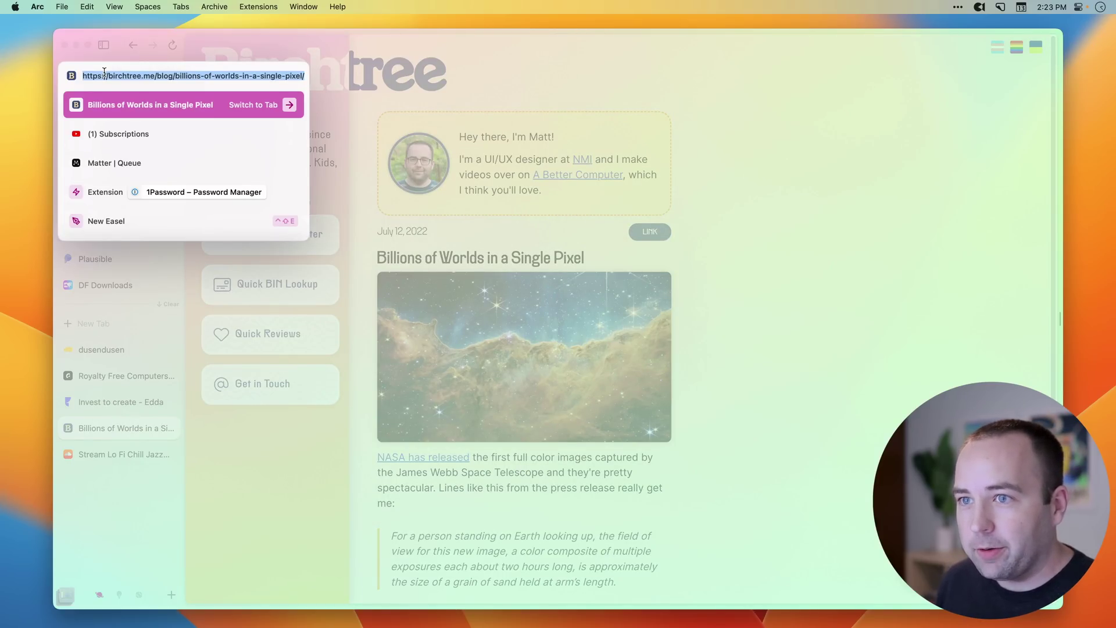
click(750, 256)
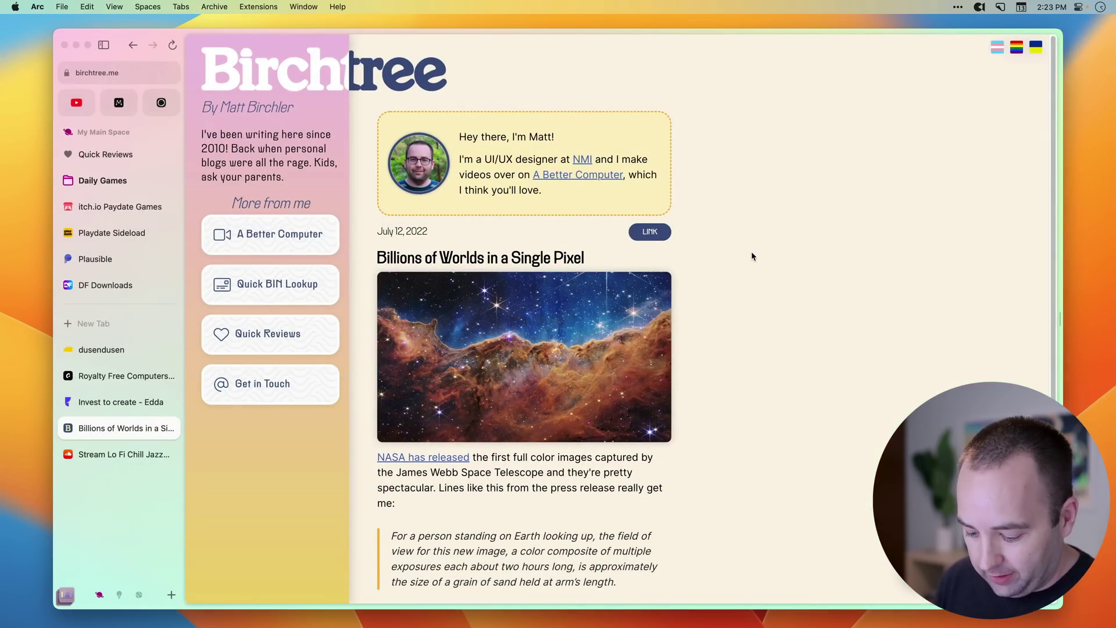
Reopen the command bar with Cmd+L, close it, and copy the page URL
key(super+l)
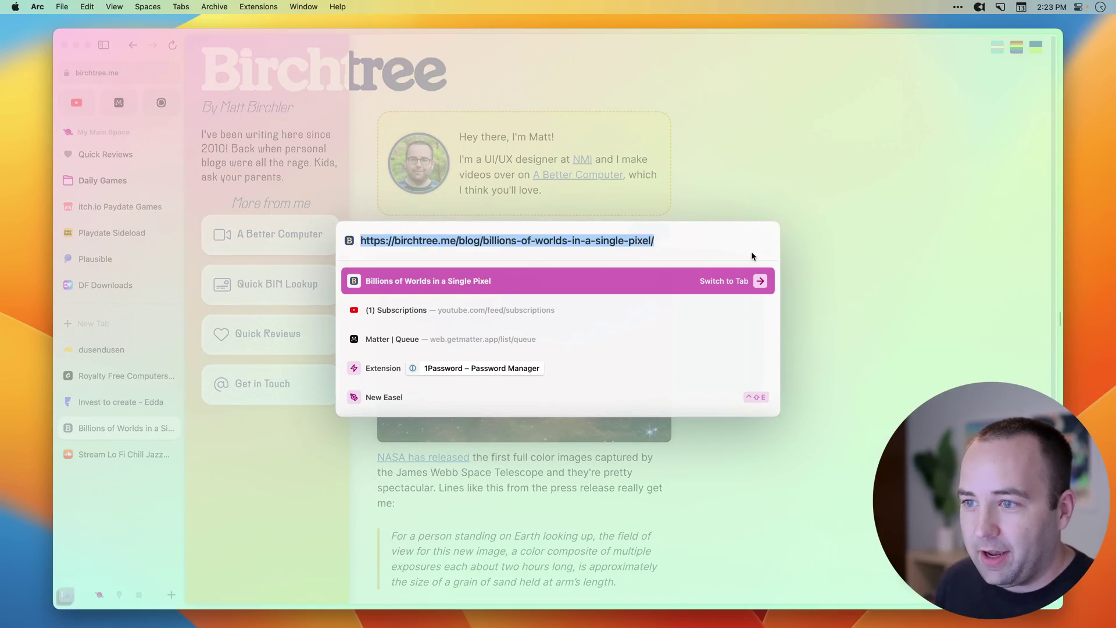
key(Escape)
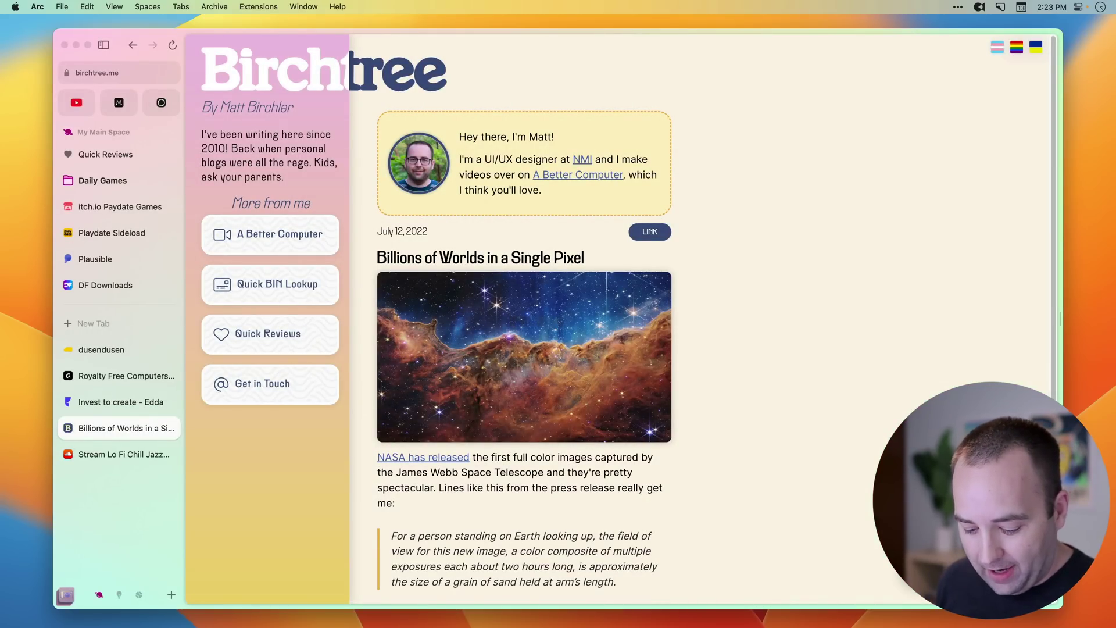
key(super+shift+c)
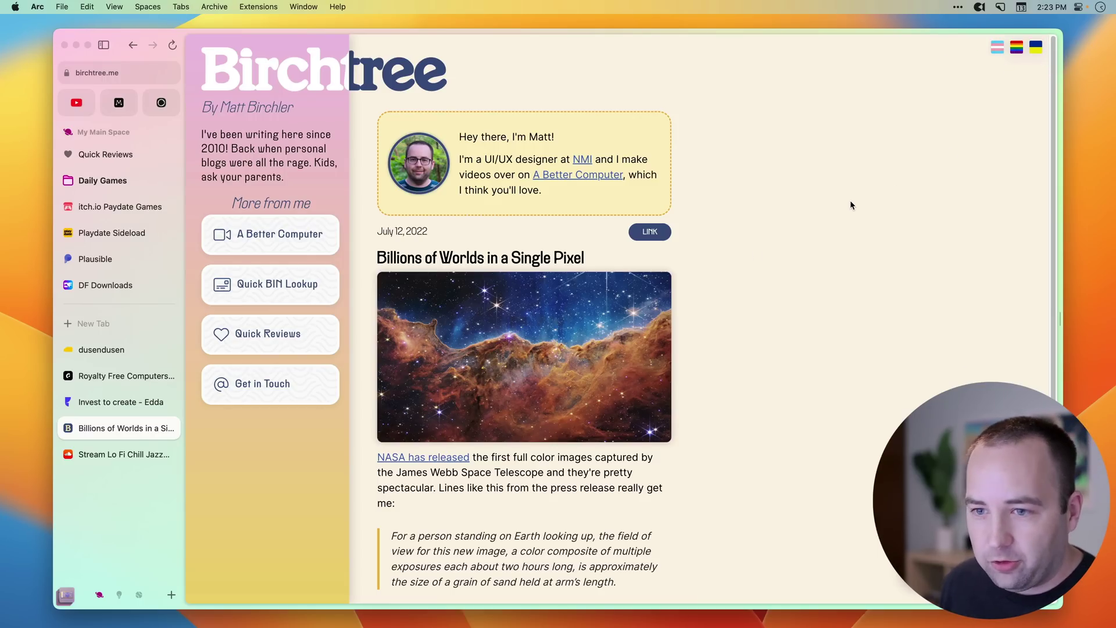
Reload the post with ?ref=amazon appended to its URL
key(super+l)
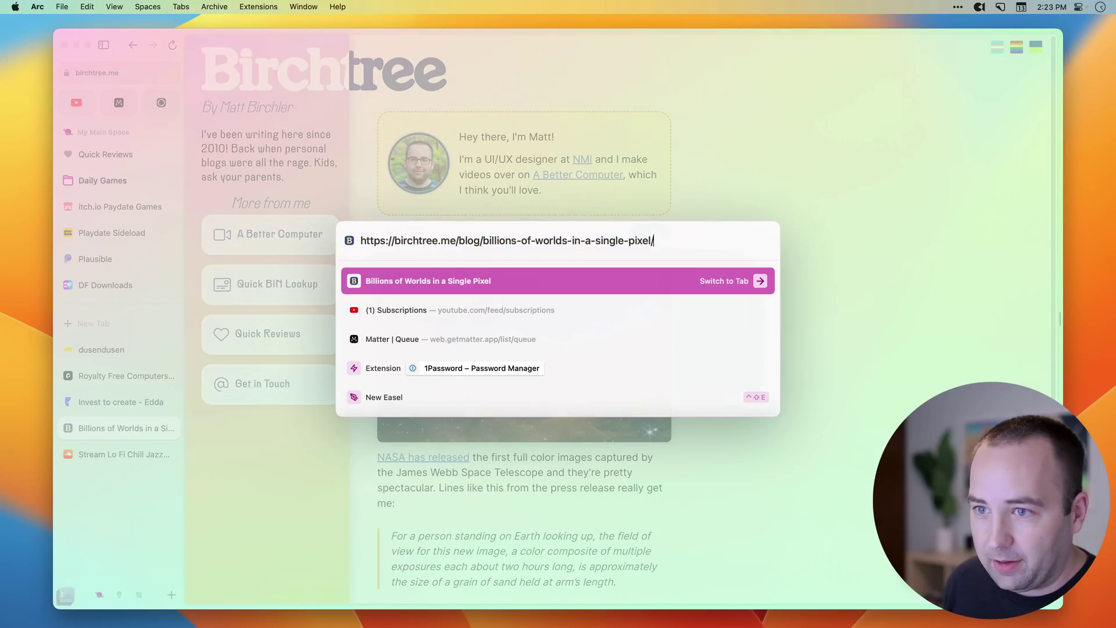
text(ref=)
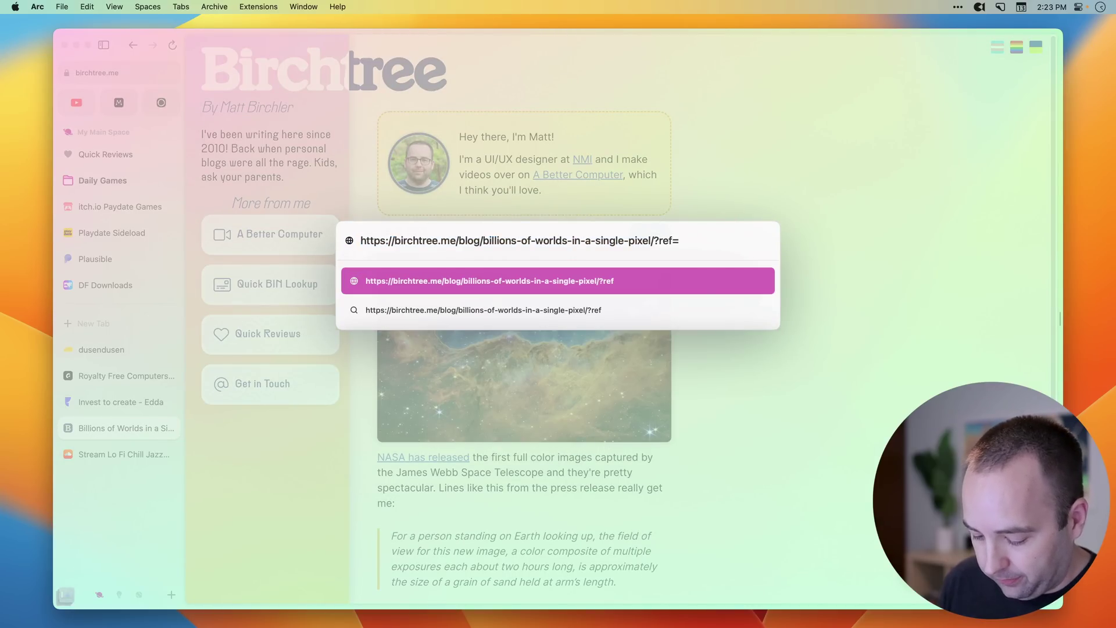
text(amazon)
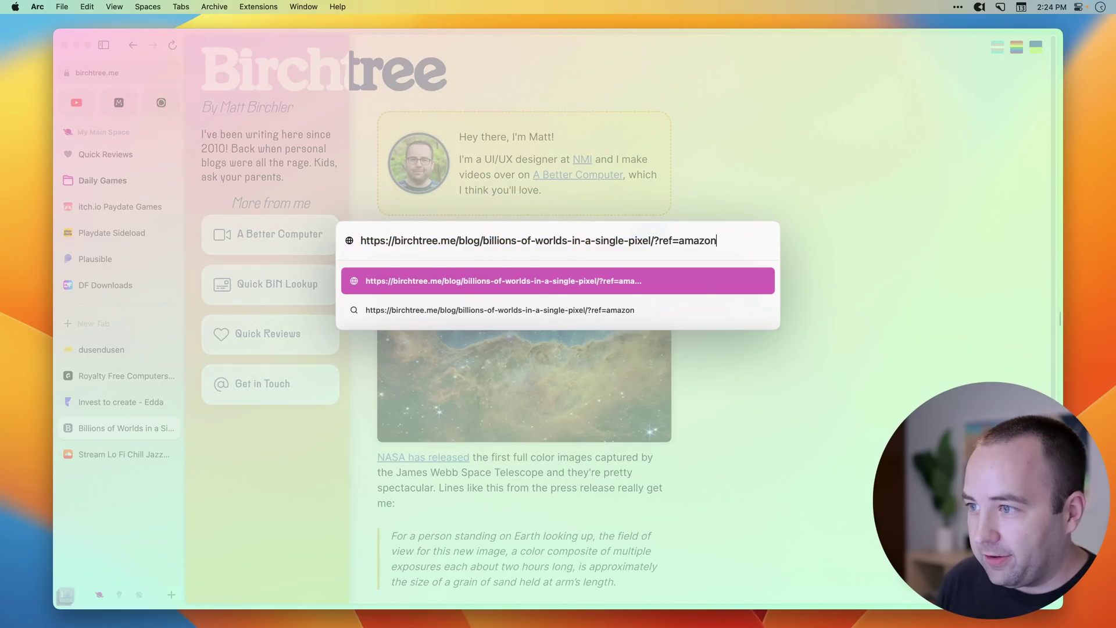
key(Return)
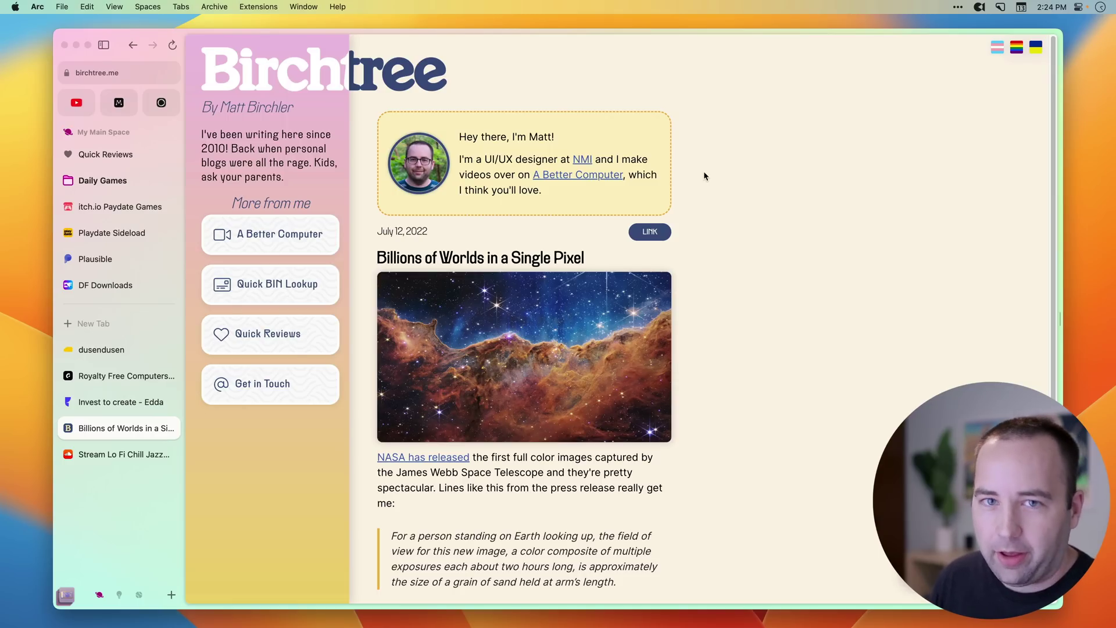
Copy a tracker-free link to the post and open it in a new tab
key(super+shift+c)
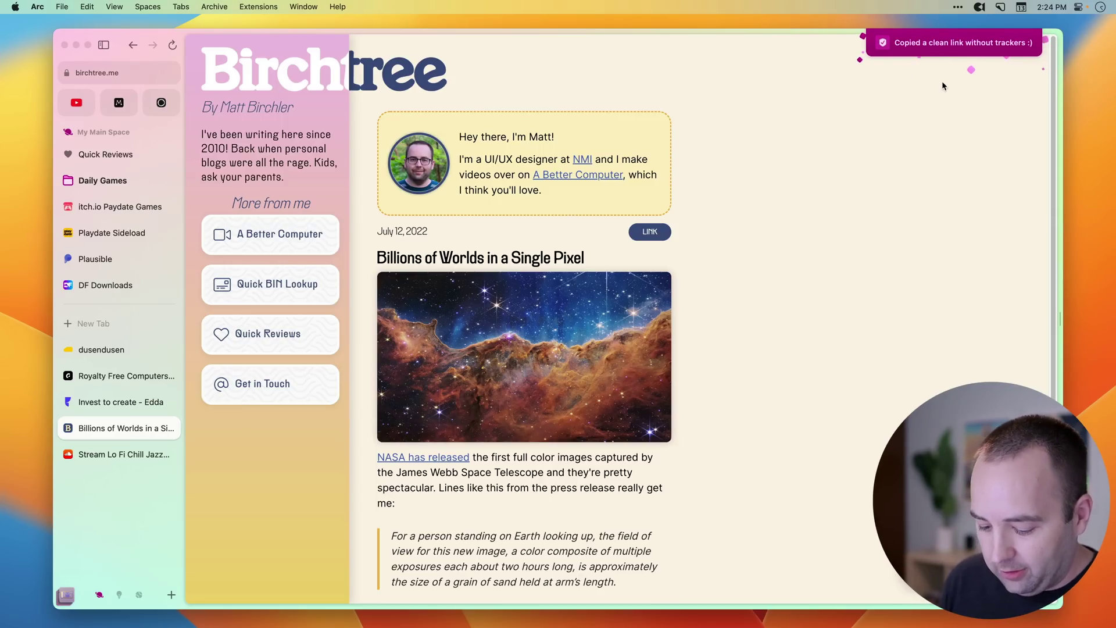
key(super+t)
key(super+v)
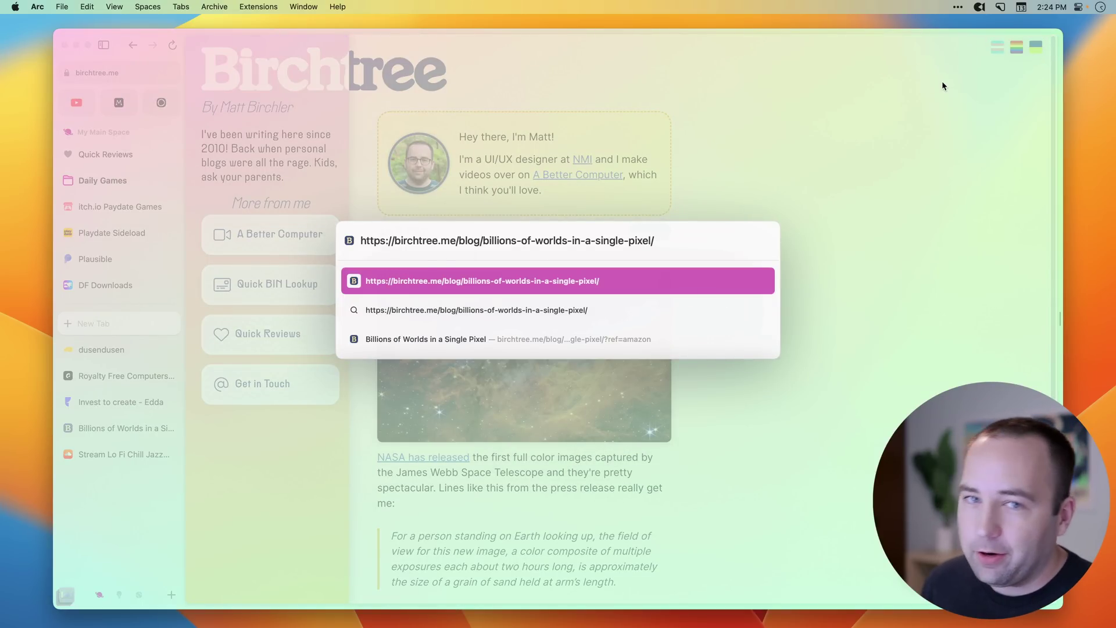
key(Return)
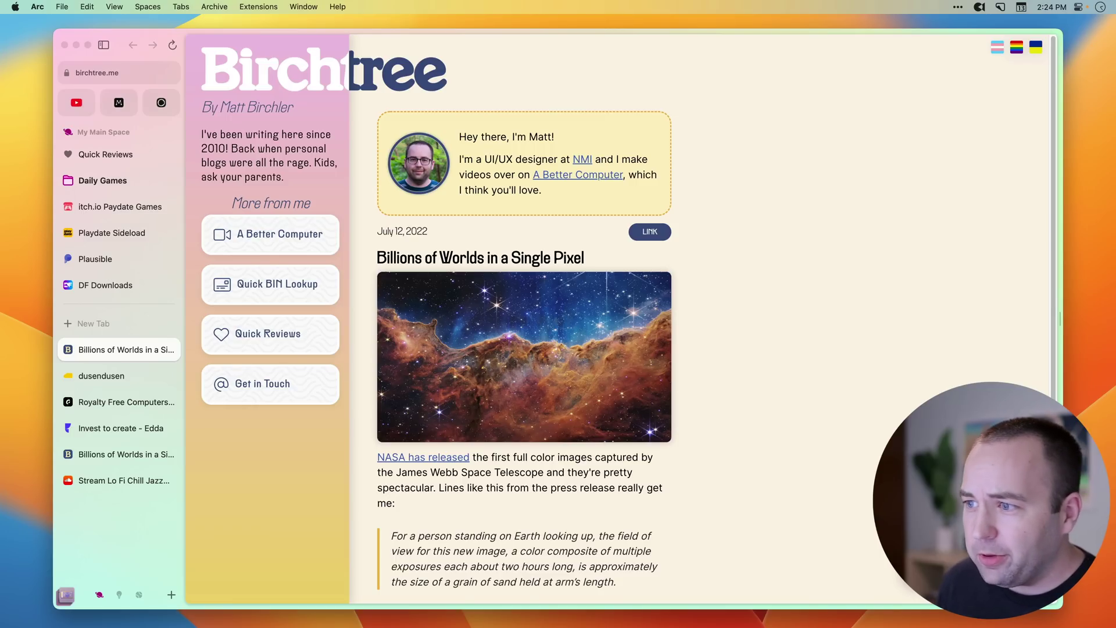
Switch to the Learning Arc space and scroll down through its Shortcuts guide
scroll(158, 528, right, 3)
click(105, 235)
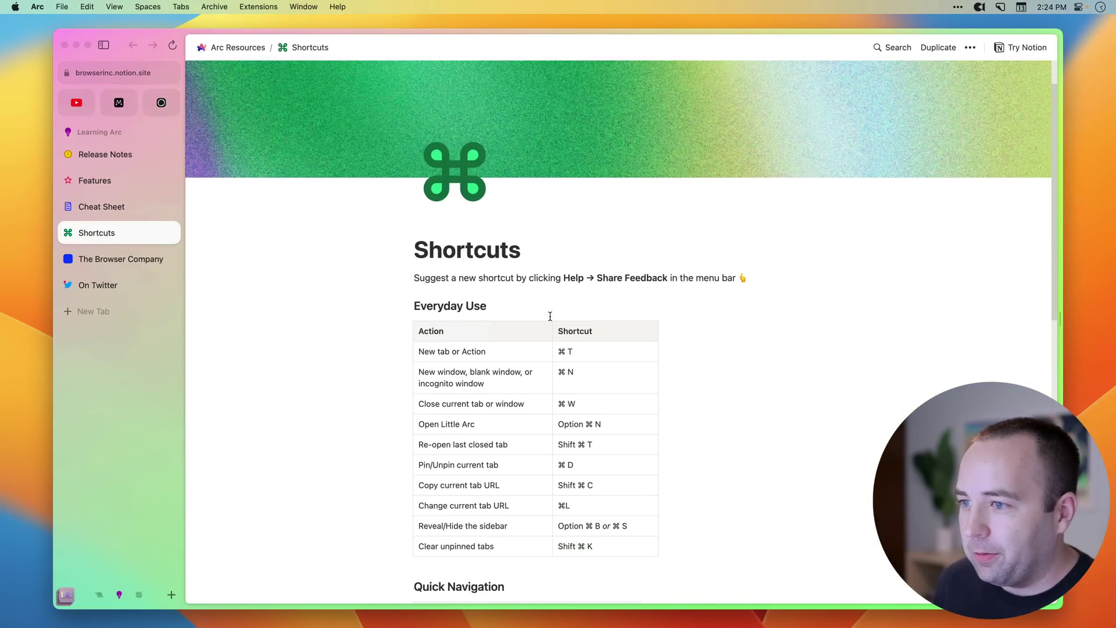
scroll(407, 311, down, 8)
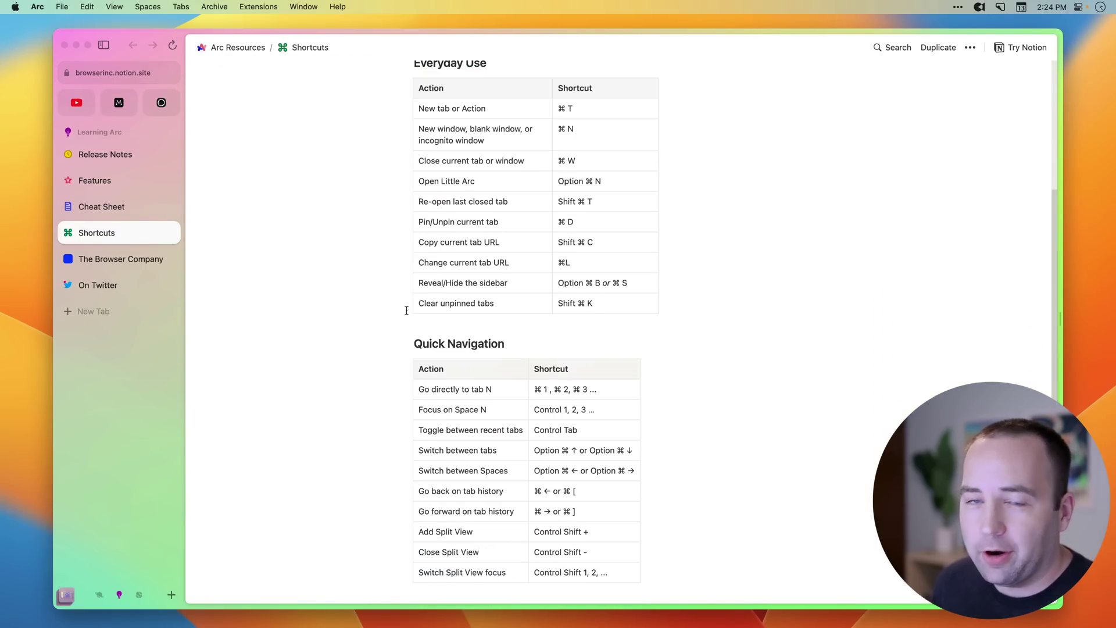
scroll(406, 311, down, 5)
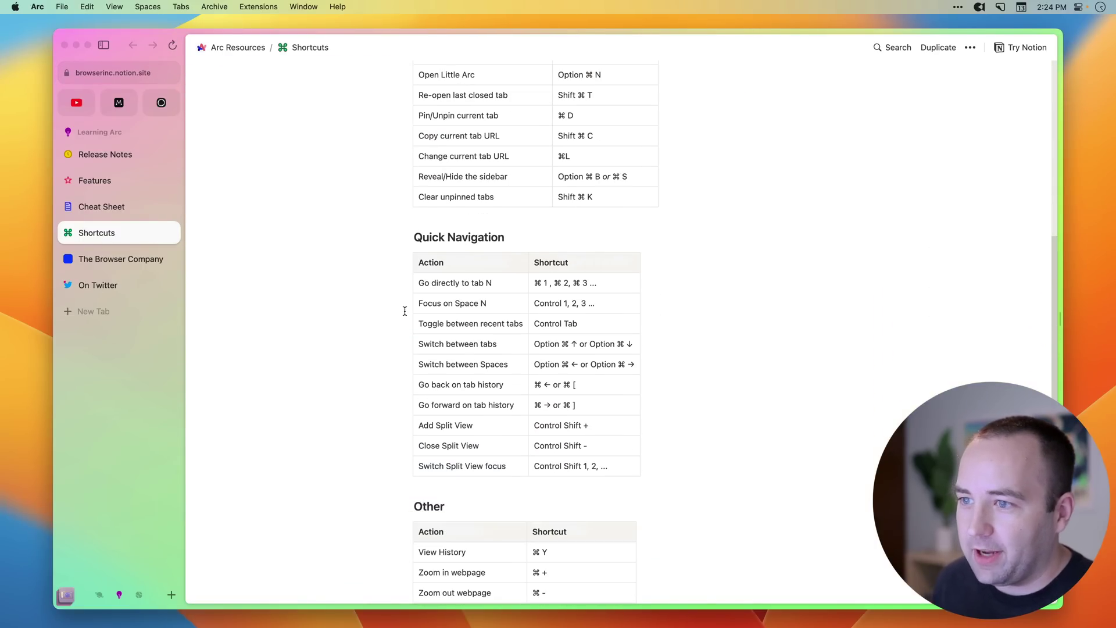
scroll(405, 311, down, 3)
scroll(406, 310, down, 4)
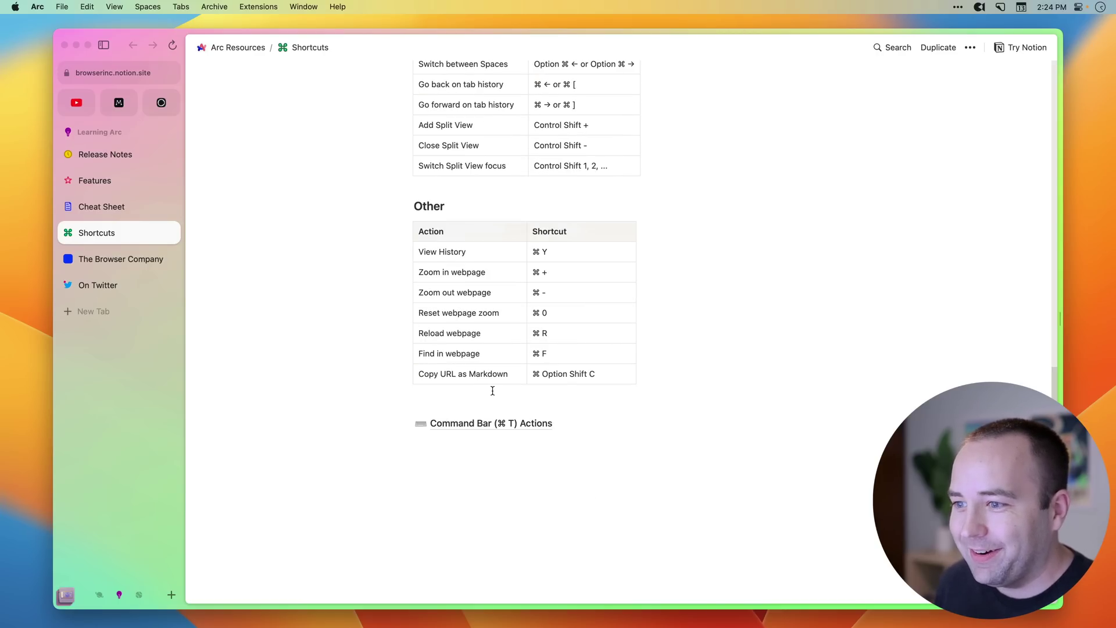
Open the Command Bar (⌘ T) Actions page and briefly try the command bar
click(459, 424)
key(super+t)
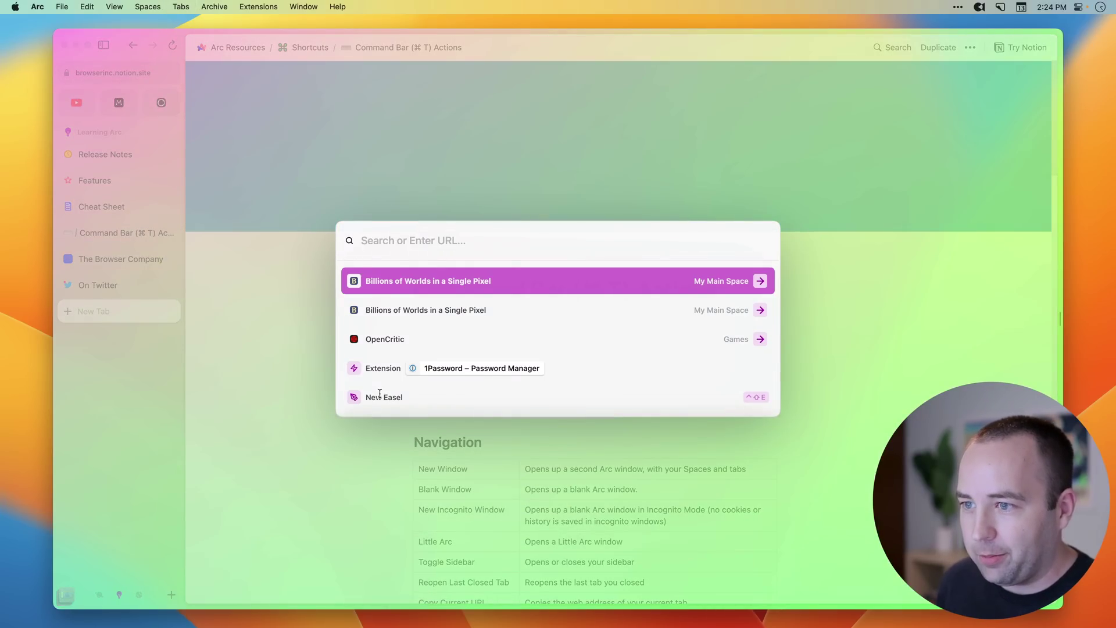
key(Escape)
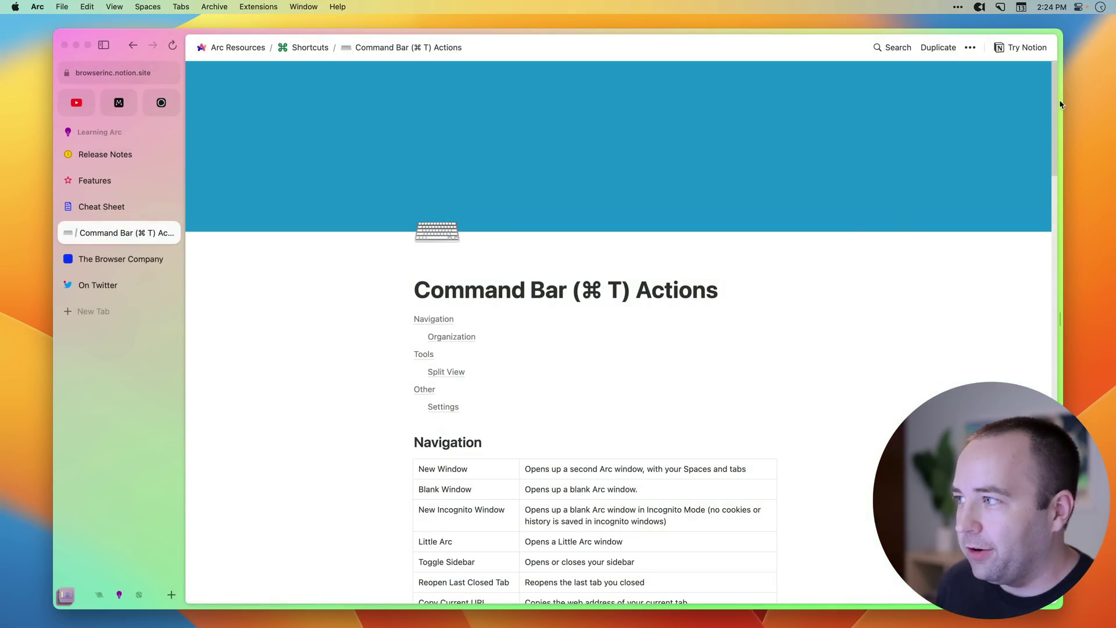
mouse_move(1057, 106)
mouse_down()
mouse_move(1062, 489)
mouse_move(1044, 121)
mouse_up()
scroll(551, 225, up, 3)
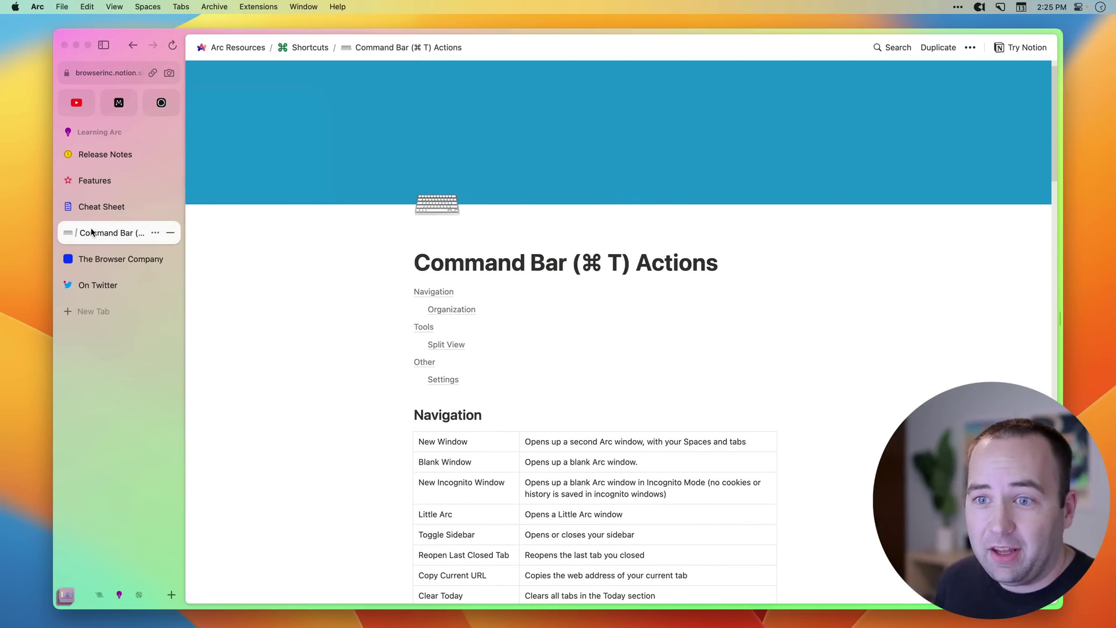
mouse_move(74, 238)
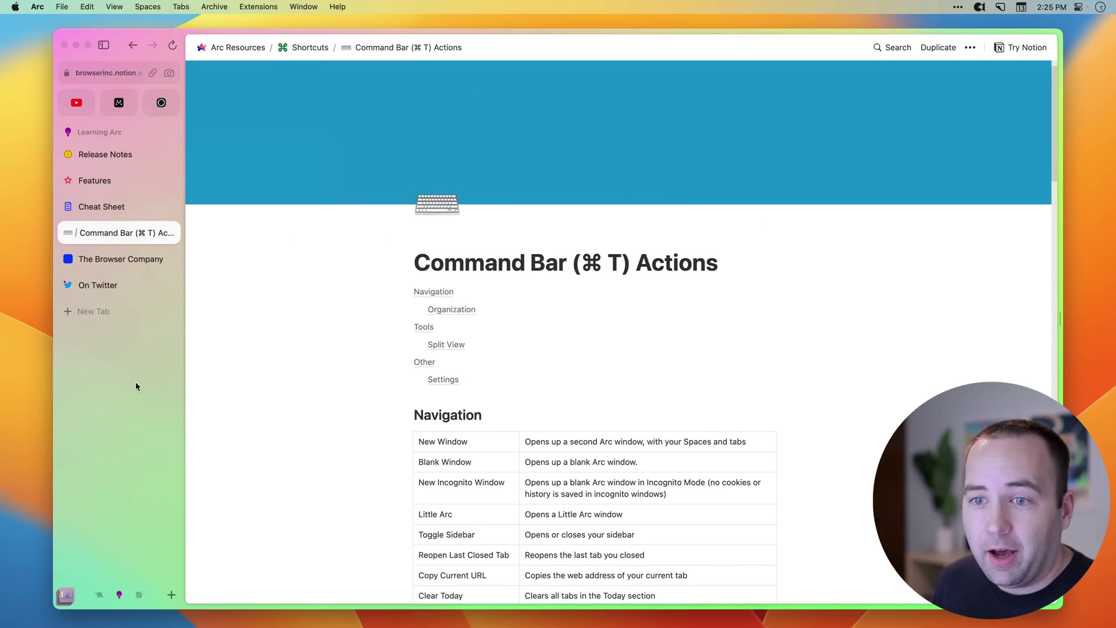
Leave the Shortcuts page and return to the birchtree.me blog post
key(super+bracketleft)
scroll(146, 484, left, 3)
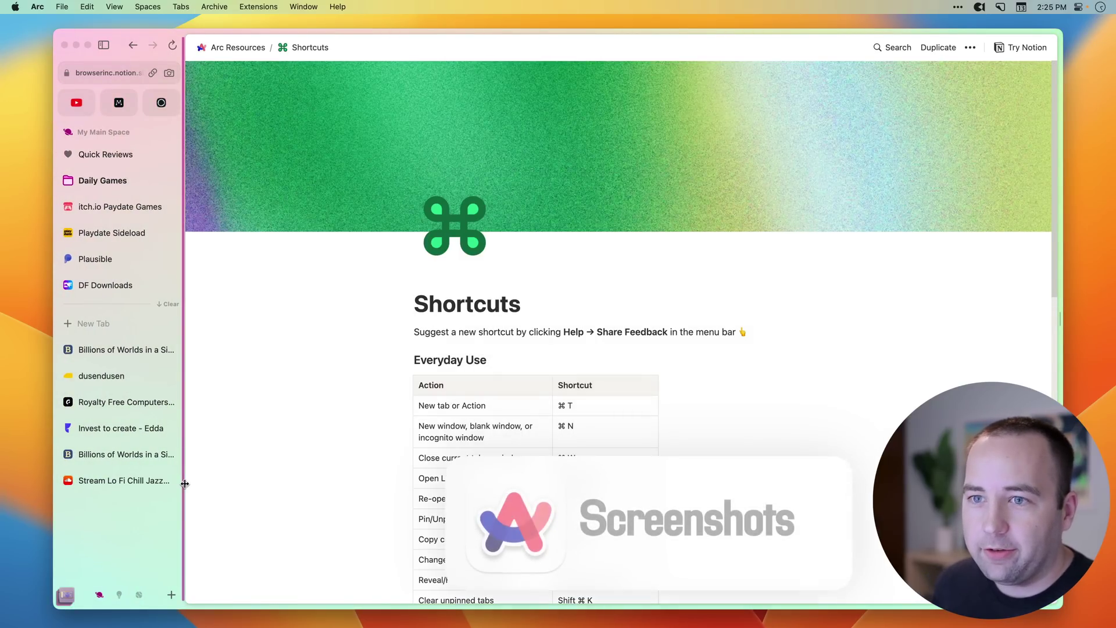
click(93, 457)
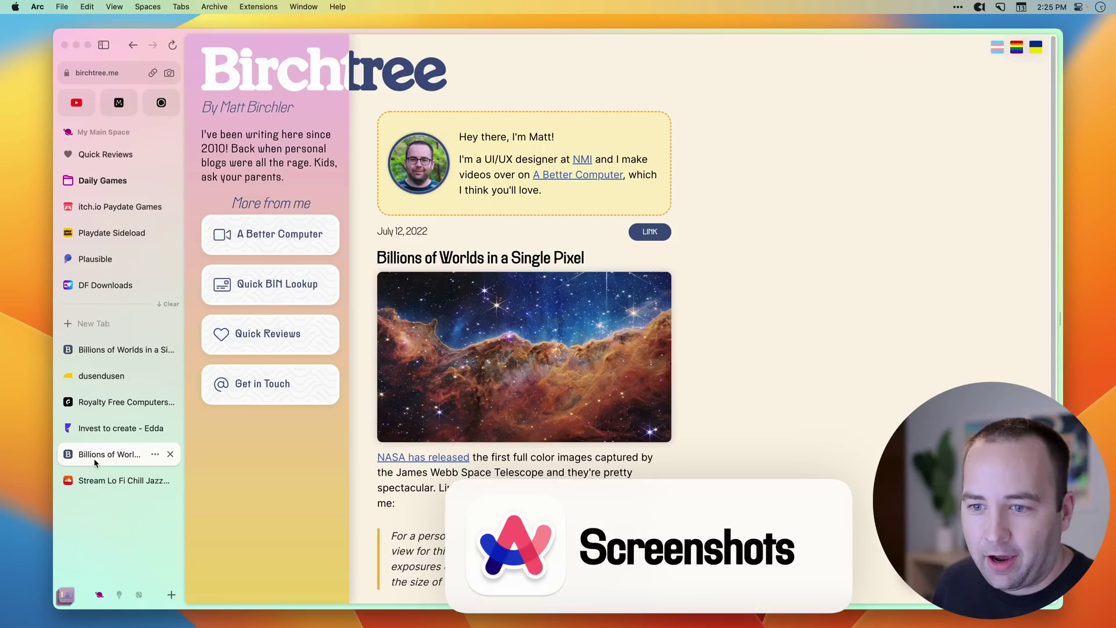
Reset the page zoom to 100% and capture the post's intro card as a screenshot
click(168, 74)
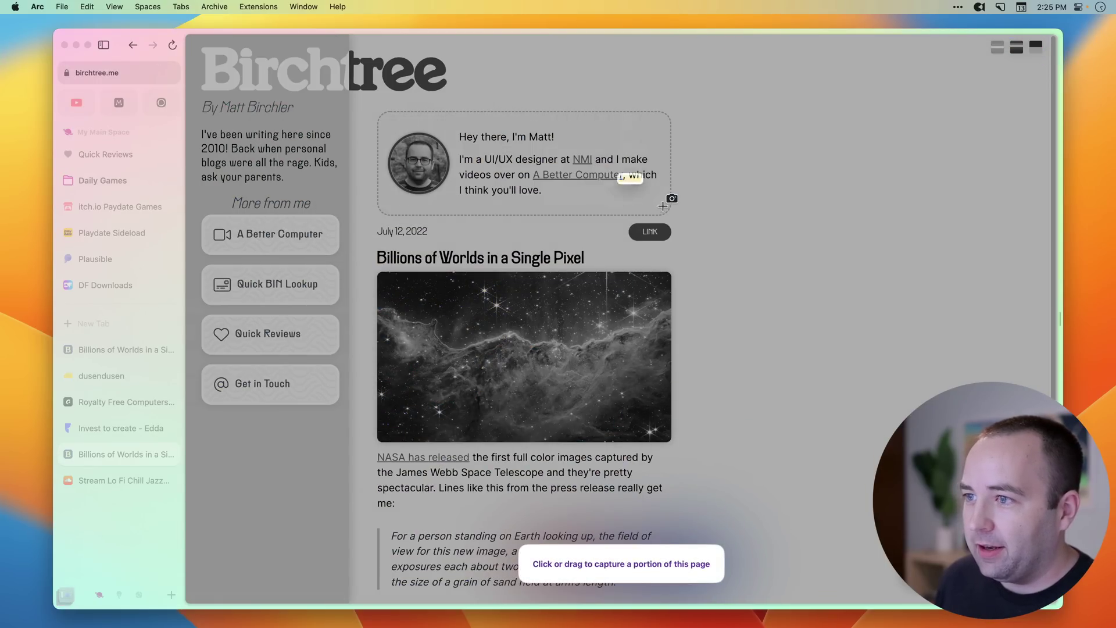
key(Escape)
key(super+0)
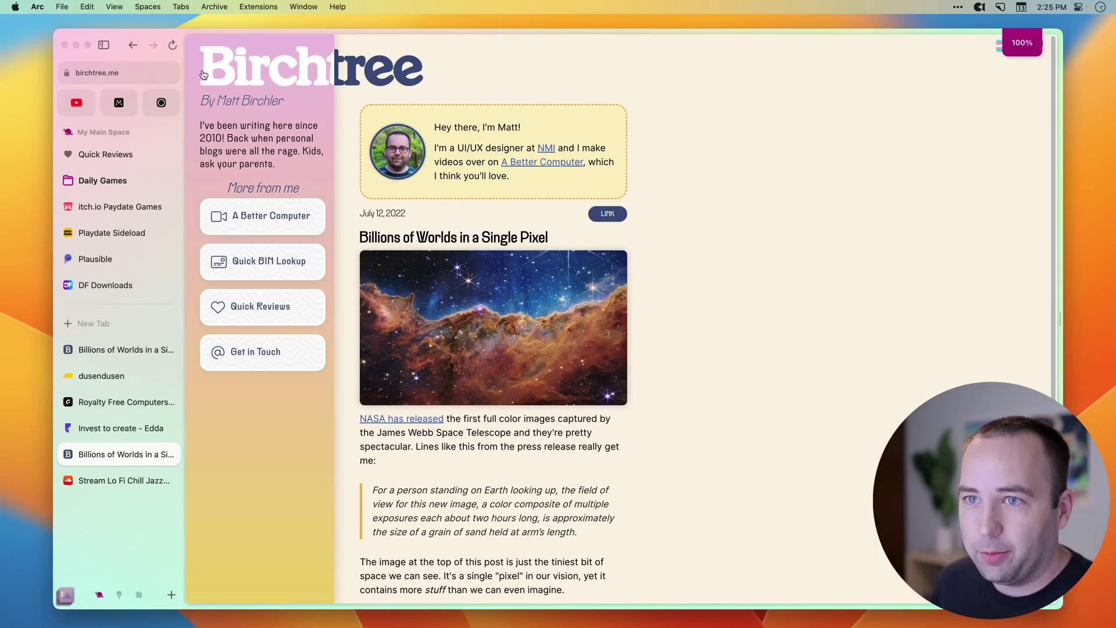
click(168, 73)
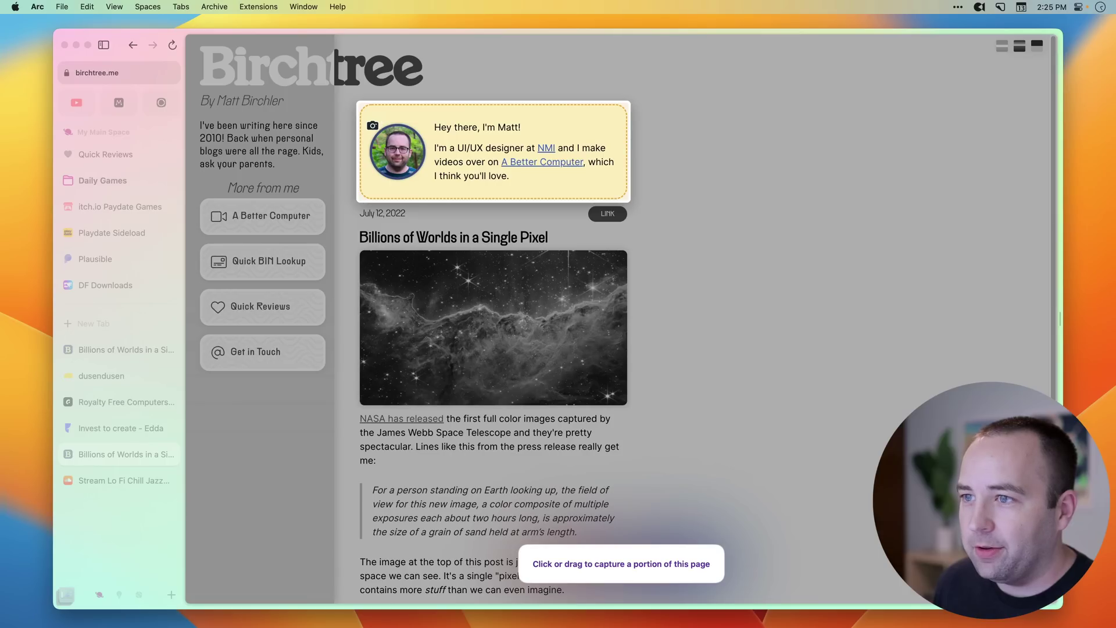
click(376, 120)
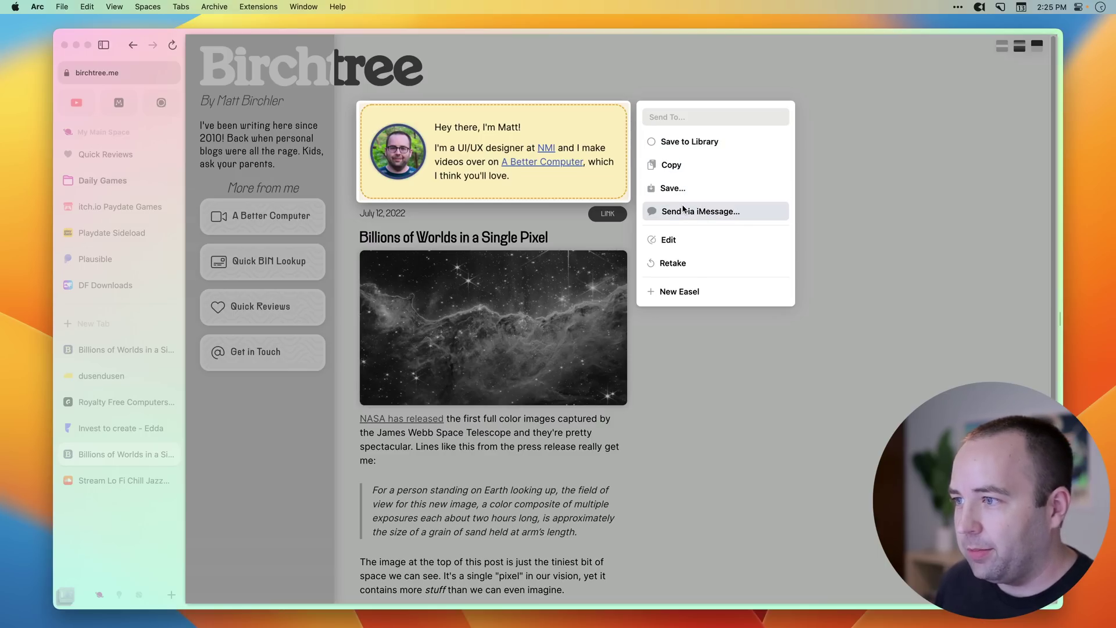
Annotate the capture with a red arrow pointing at "I'm Matt!" and a freehand underline beneath it
click(686, 242)
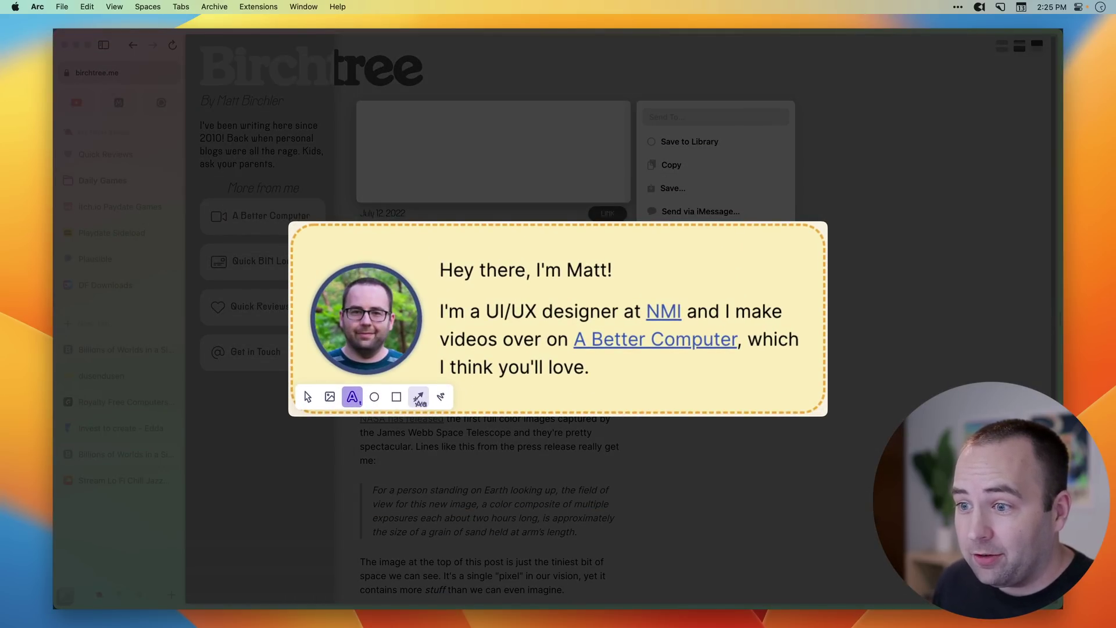
click(418, 398)
drag(715, 236, 615, 263)
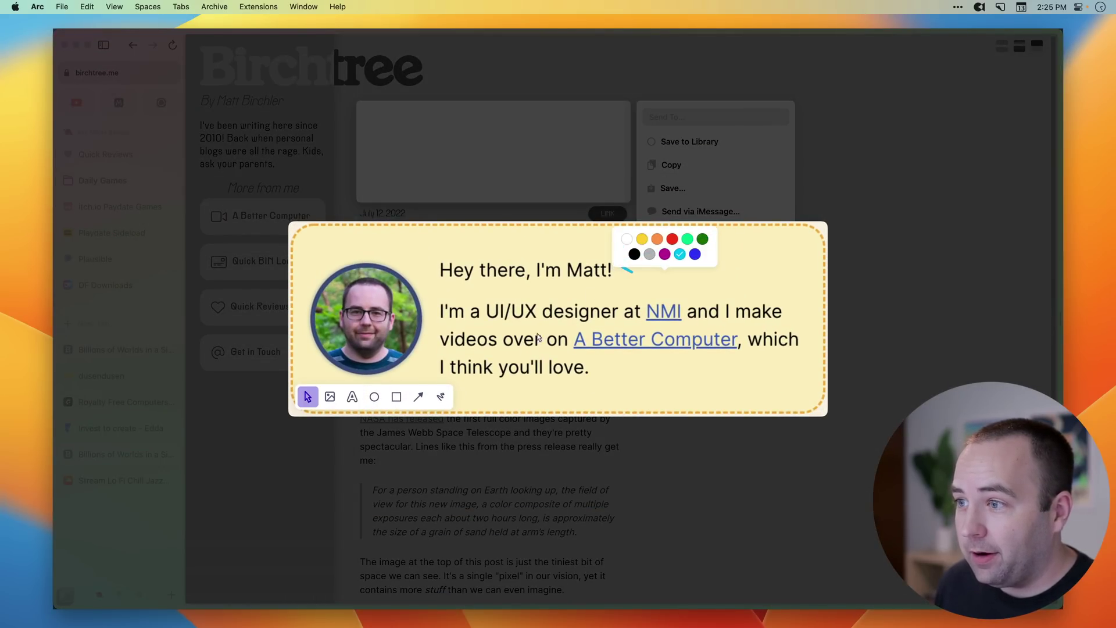
click(672, 240)
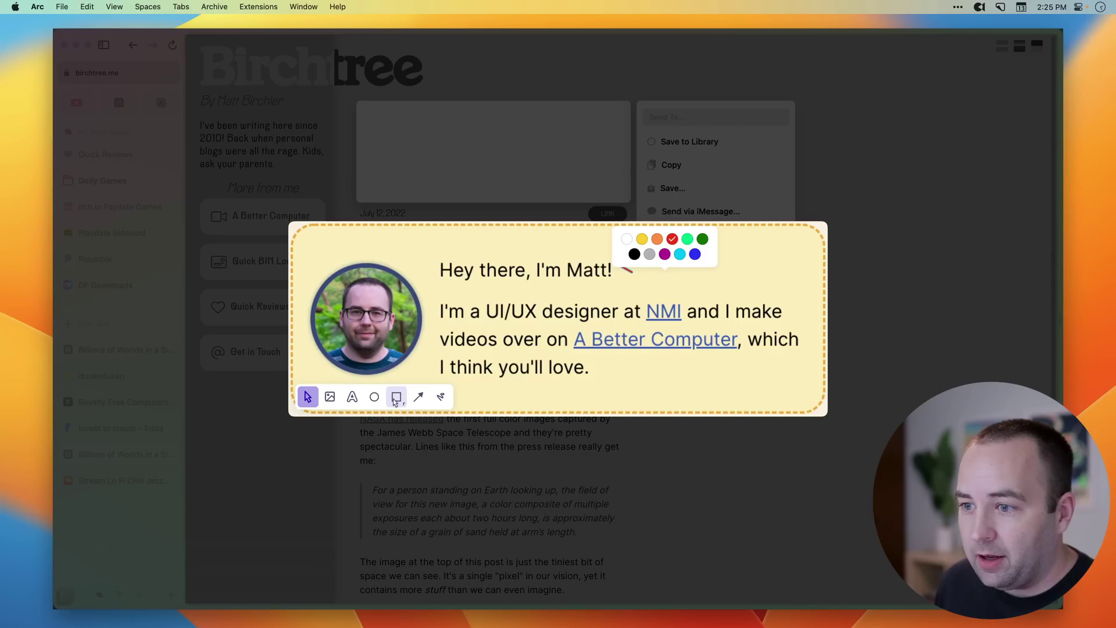
click(441, 396)
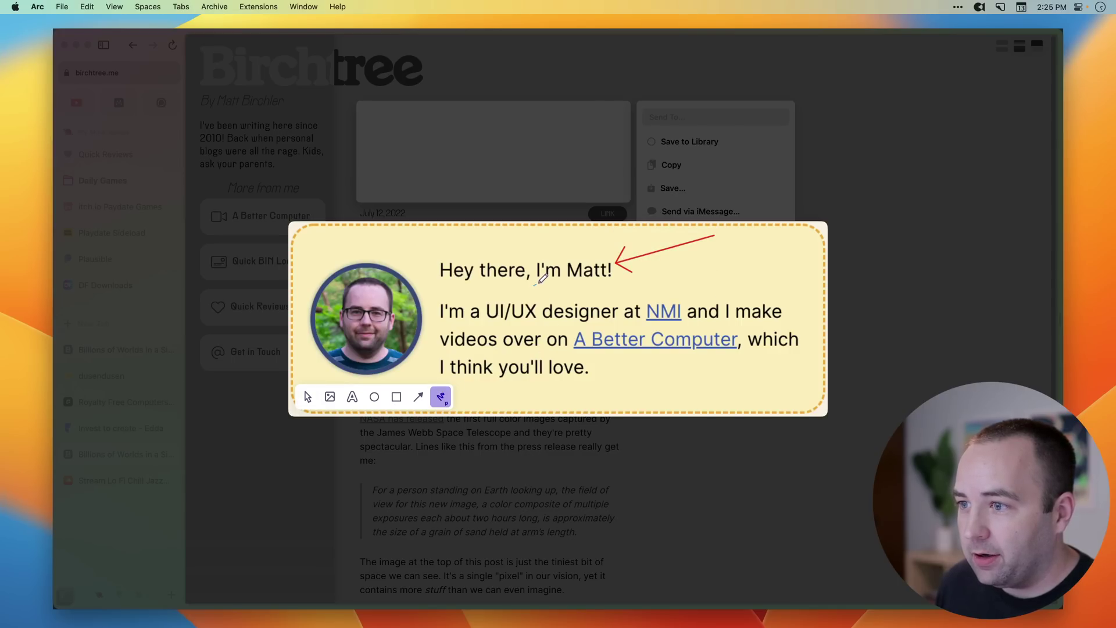
drag(534, 285, 624, 283)
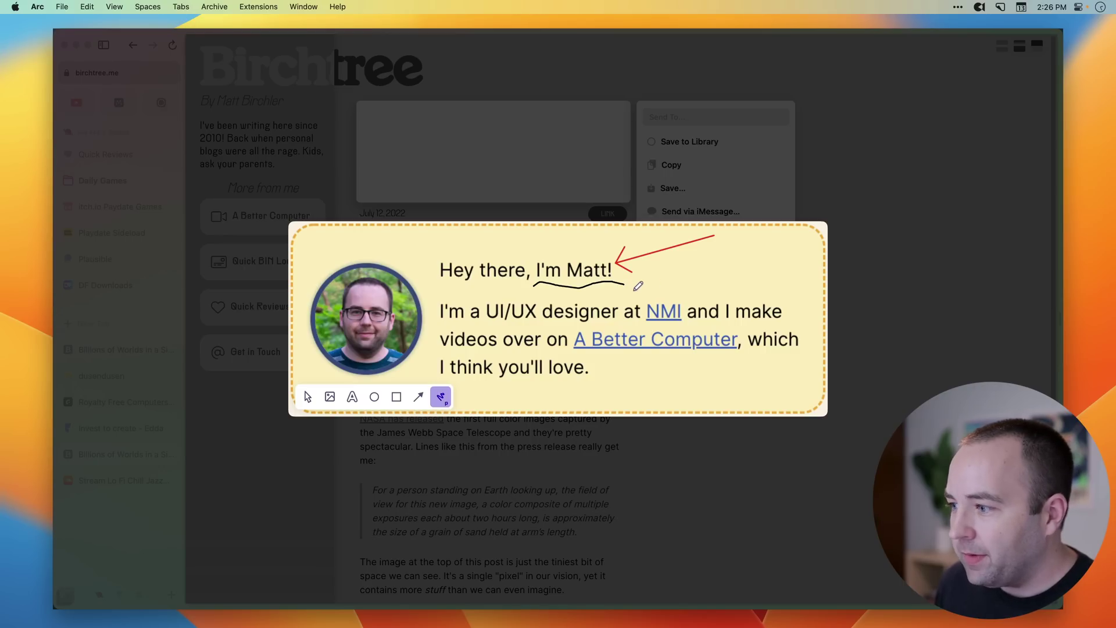
key(Escape)
key(Escape)
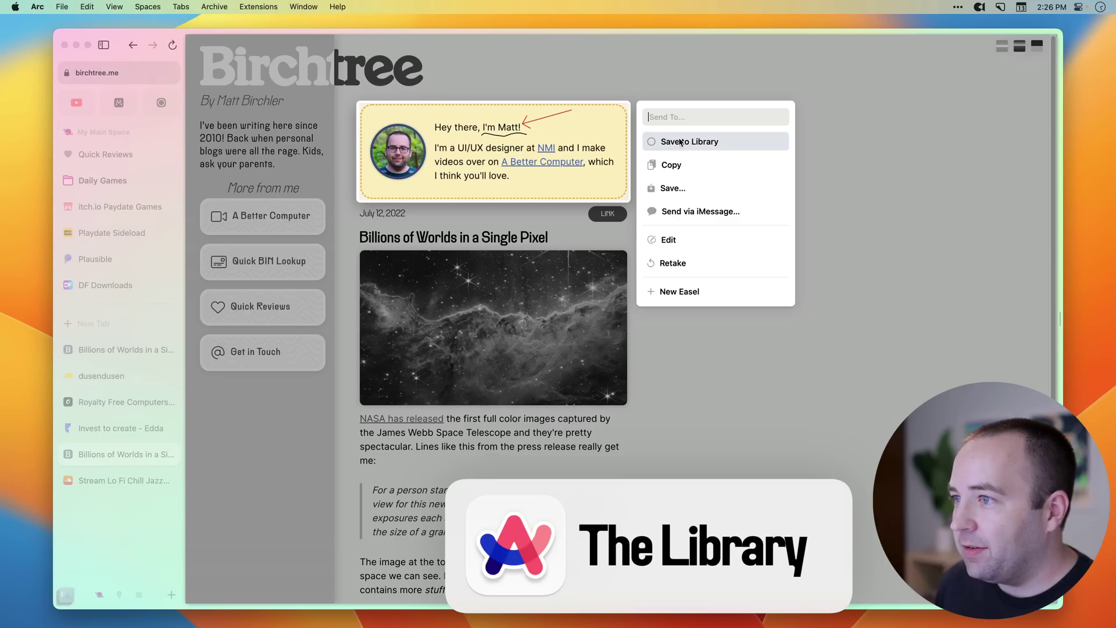
Save the annotated intro-card capture to the Library and open the Library panel
click(681, 143)
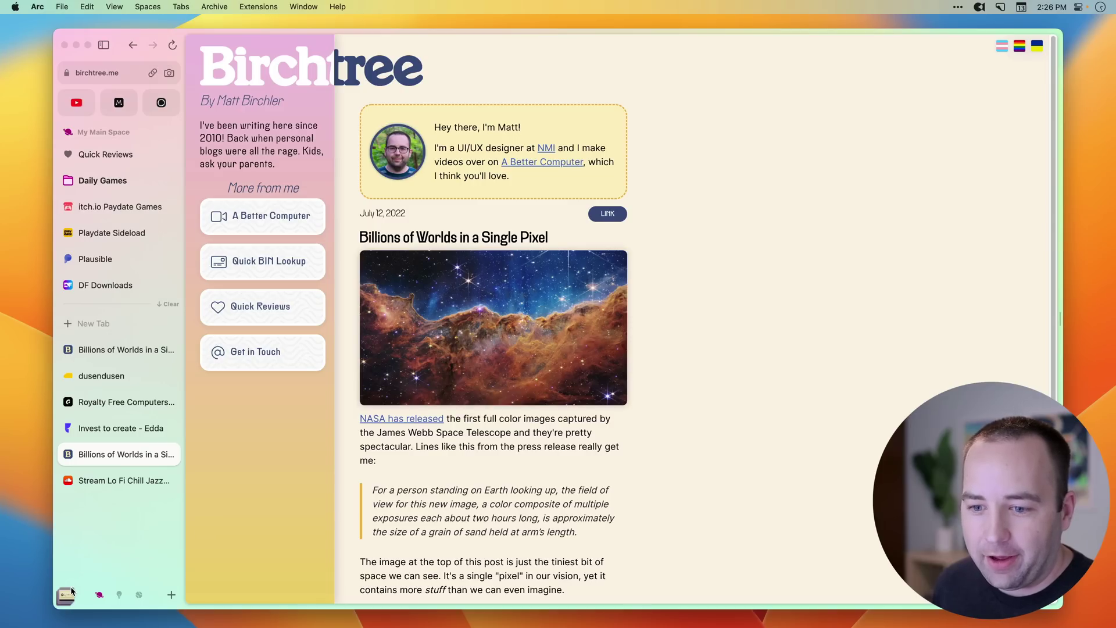
mouse_move(69, 594)
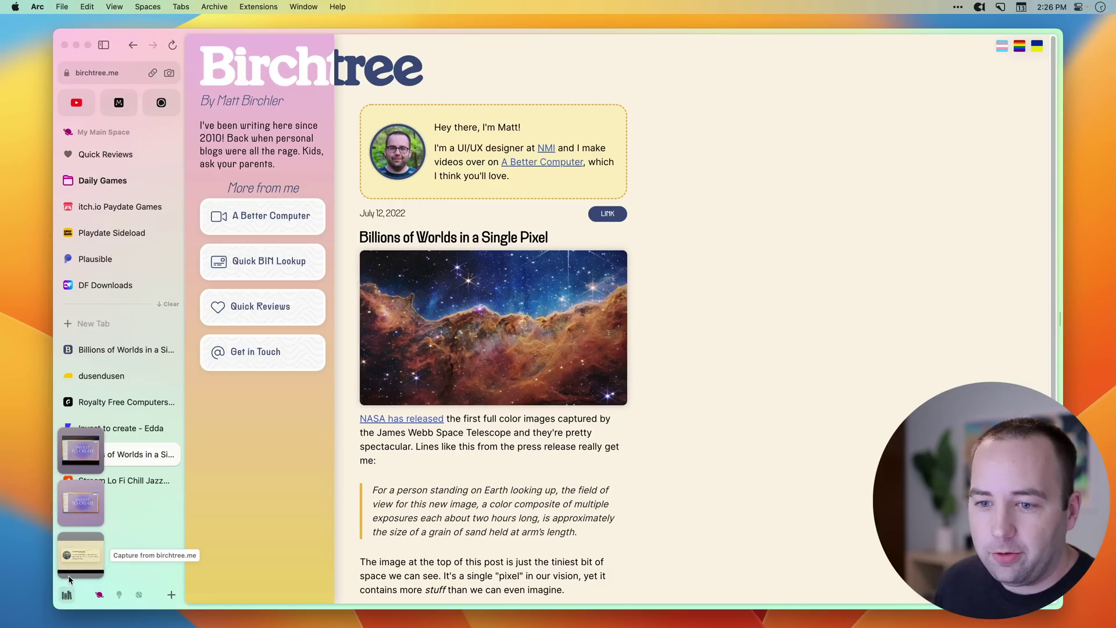
drag(76, 559, 653, 324)
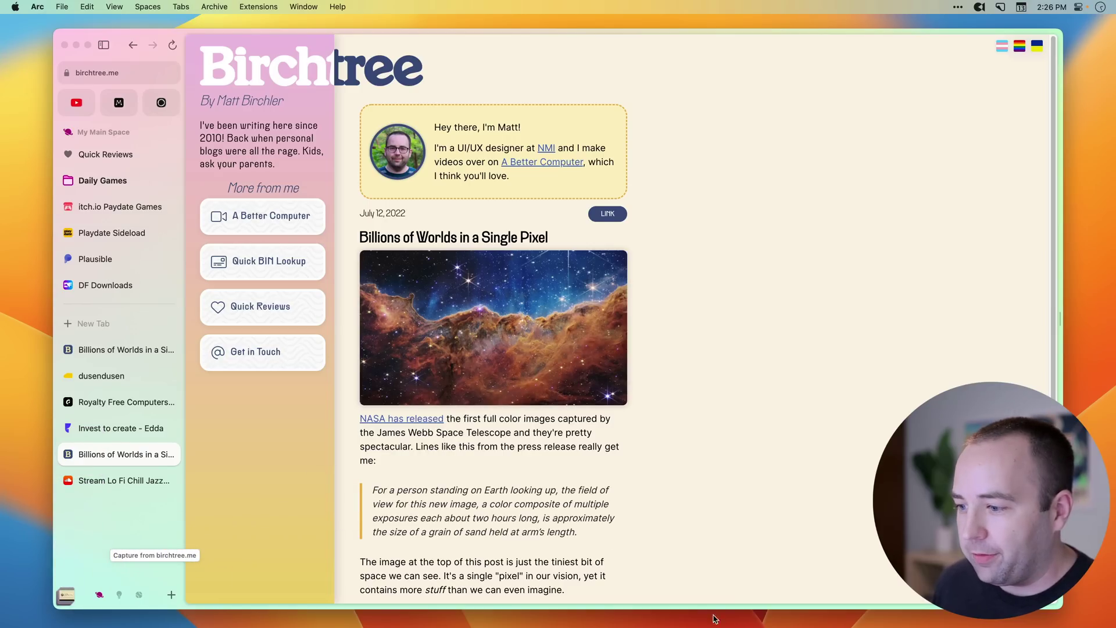
click(67, 596)
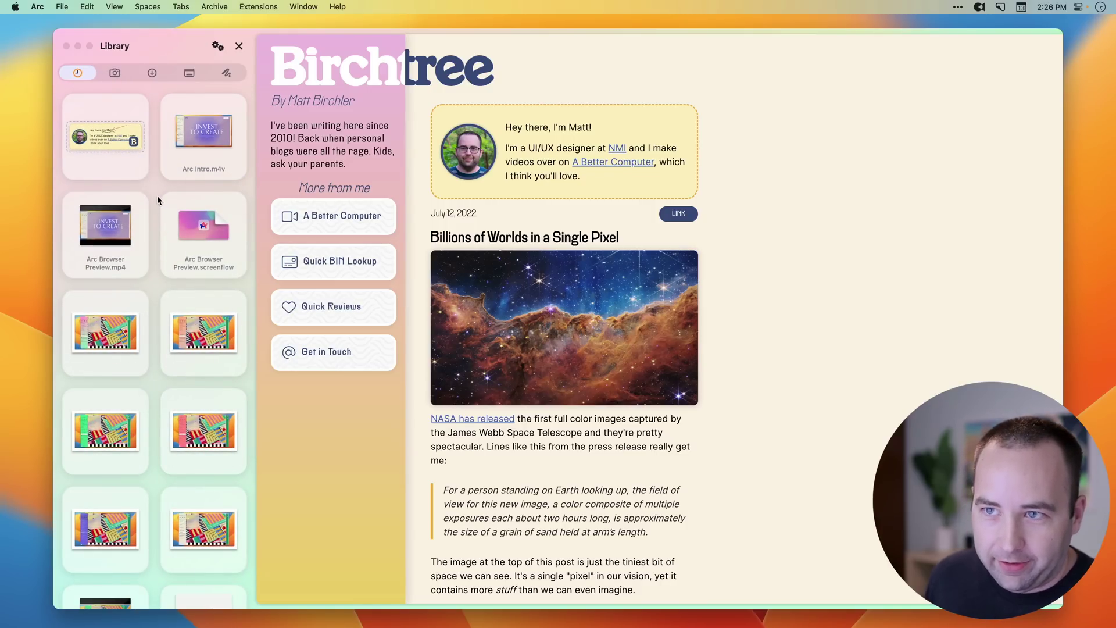
Review the Library's Keep in Library preferences, scroll its grid, and make the window full screen
click(214, 48)
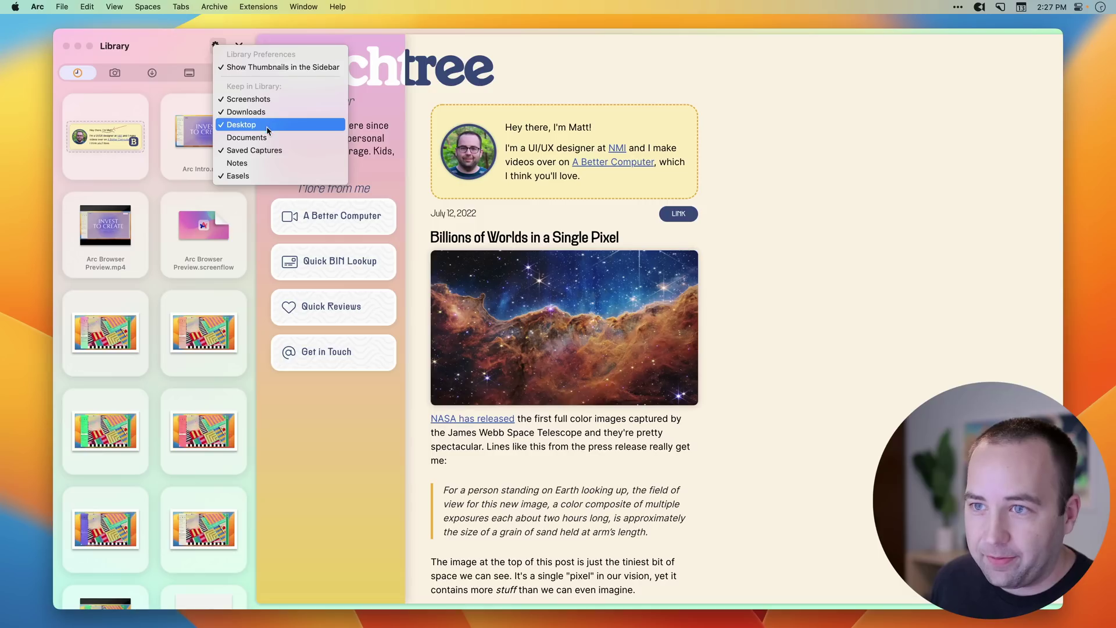
click(253, 163)
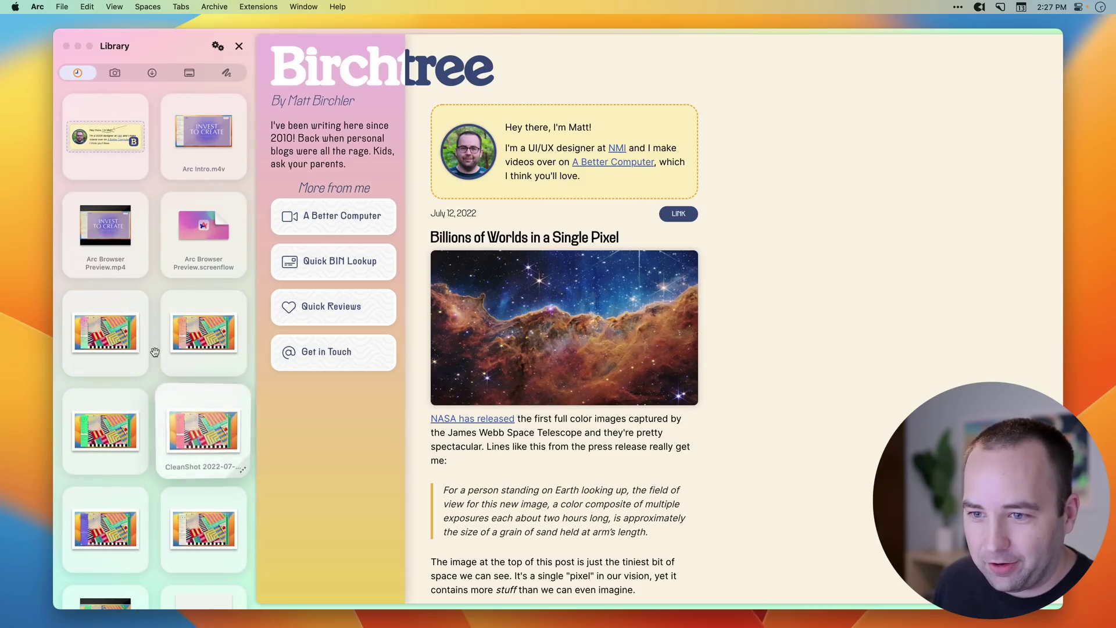
scroll(170, 424, down, 5)
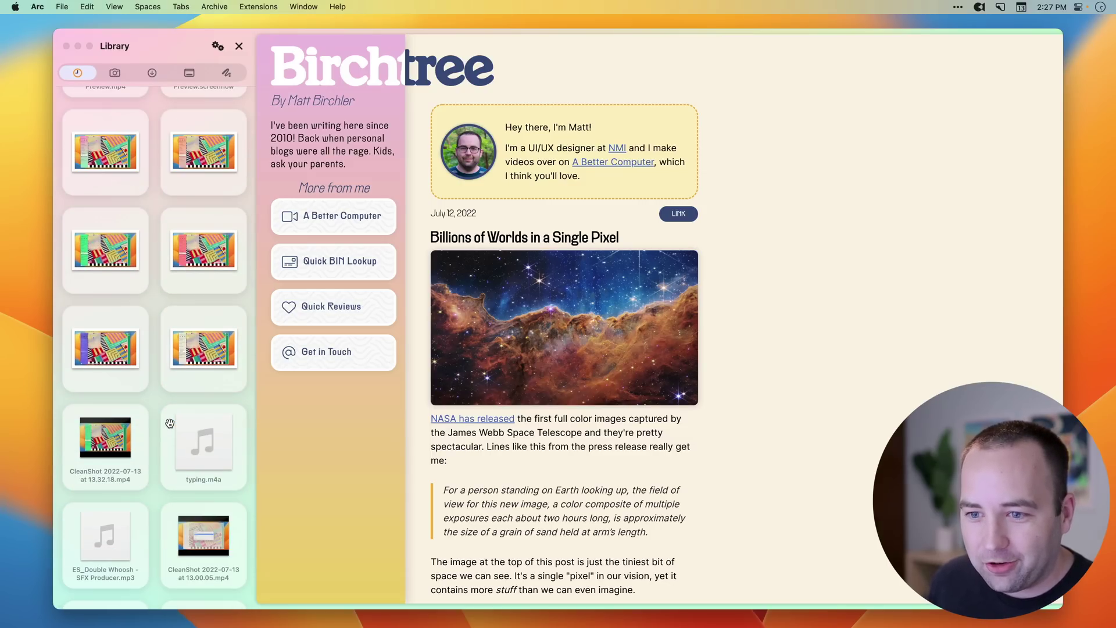
scroll(159, 438, up, 5)
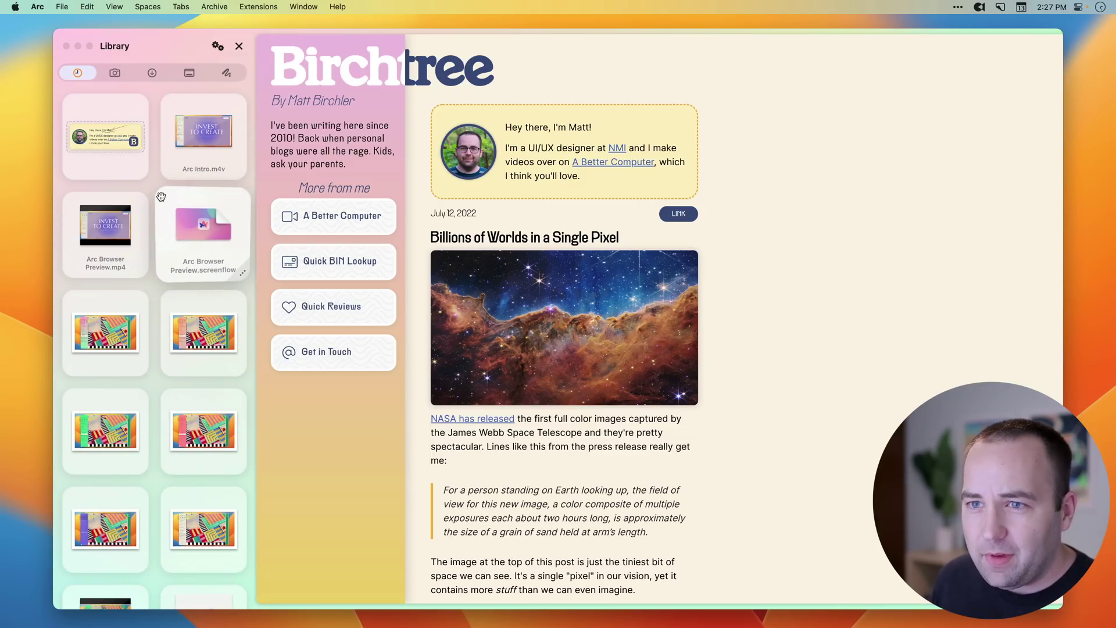
click(89, 47)
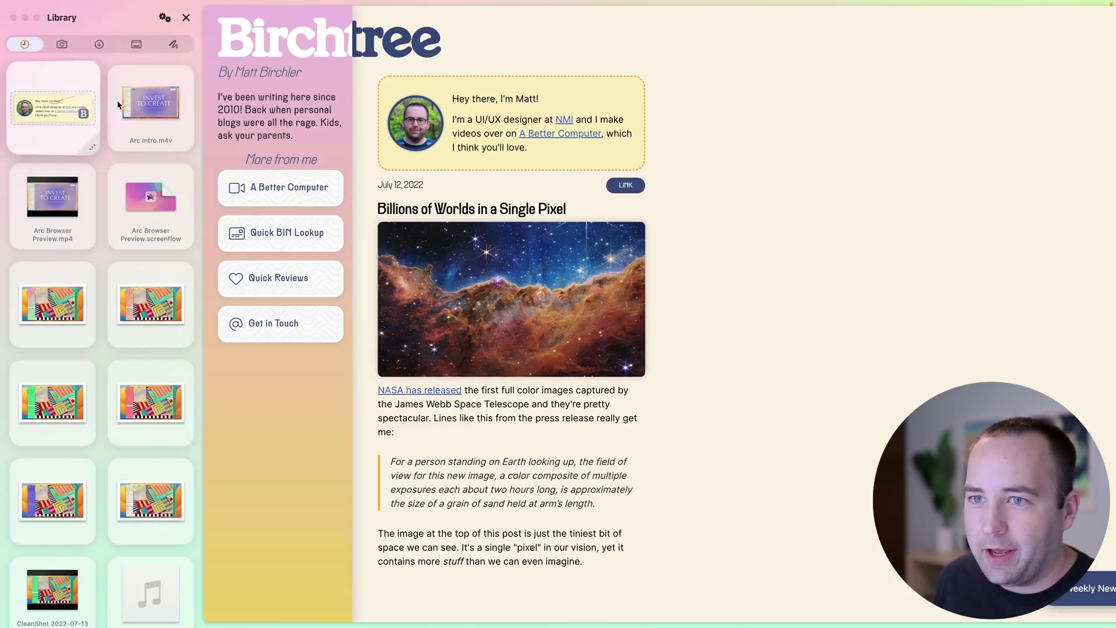
Open and close the screenshot in its own tab, then filter the Library by Screenshots and Notes
drag(123, 103, 792, 353)
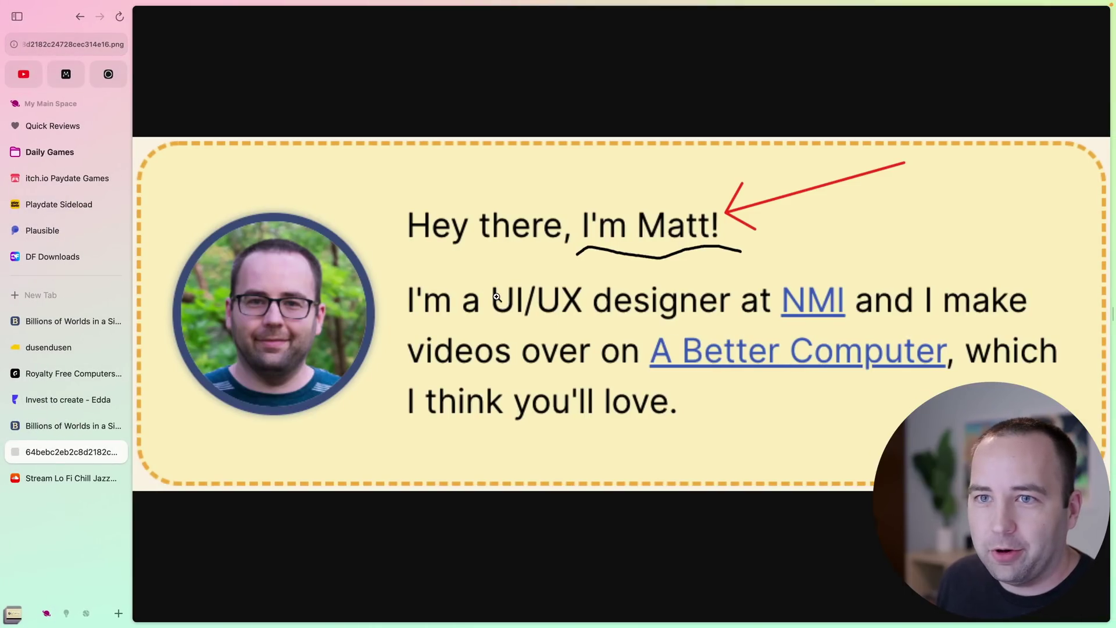
key(super+w)
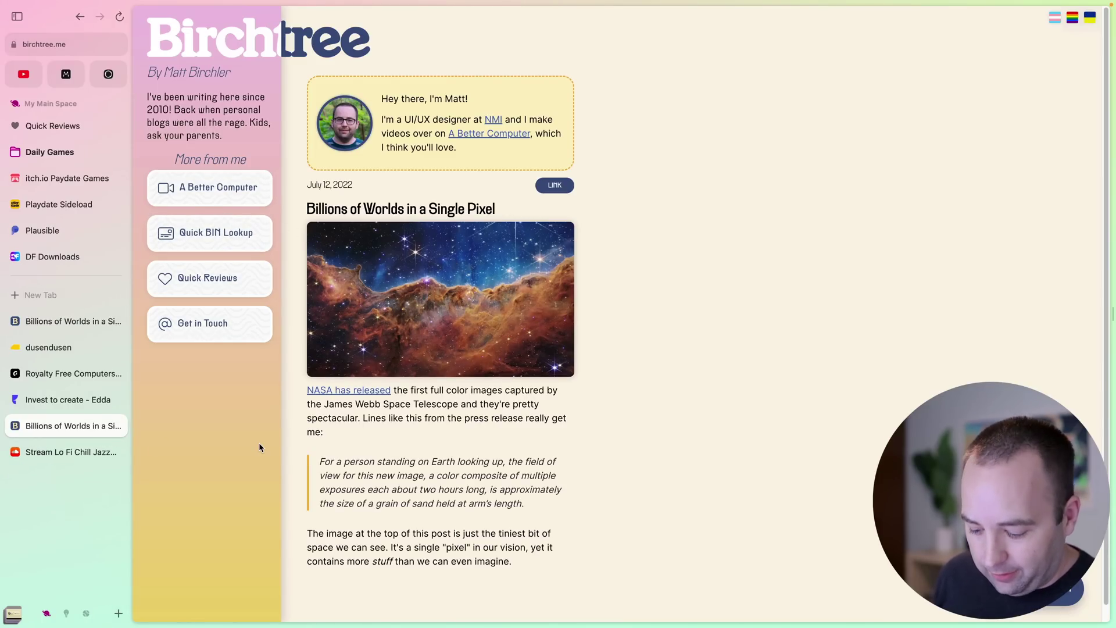
key(super+shift+l)
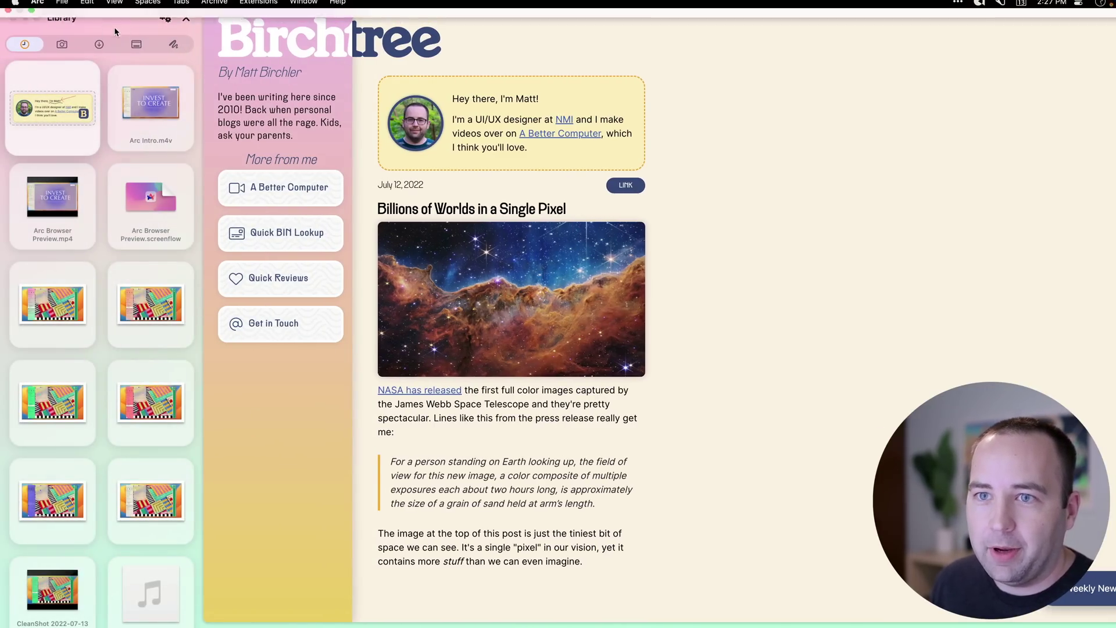
click(62, 44)
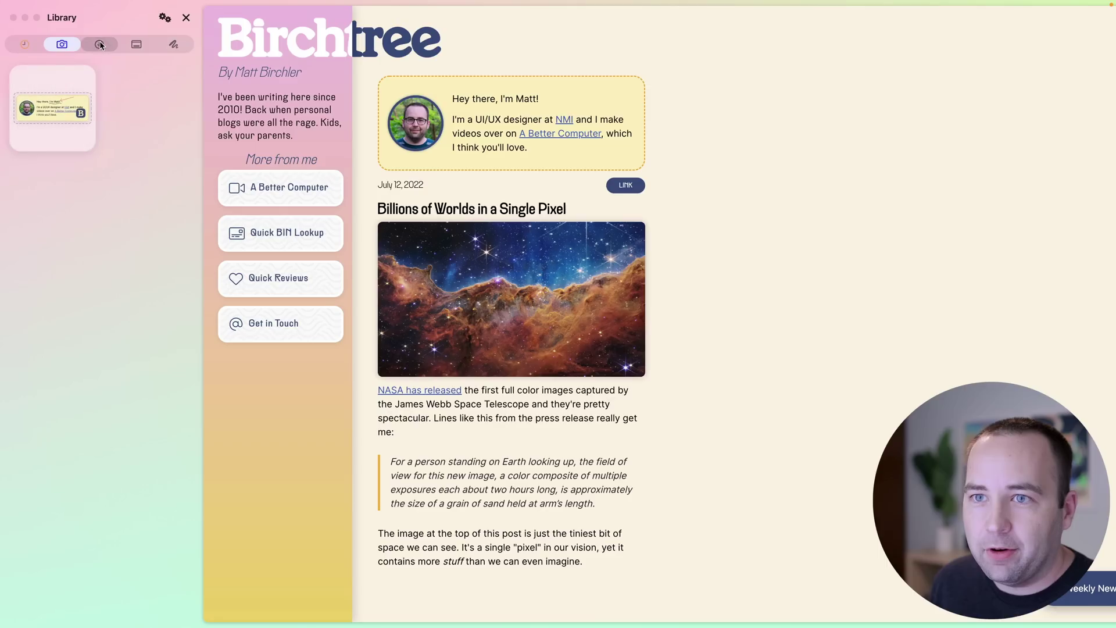
click(183, 46)
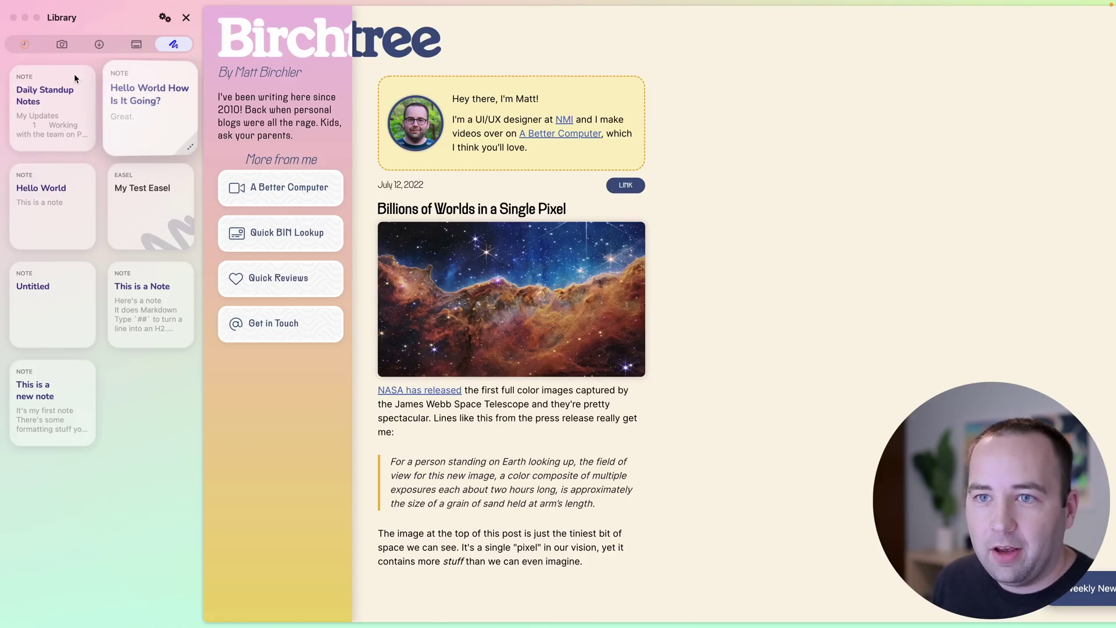
click(185, 18)
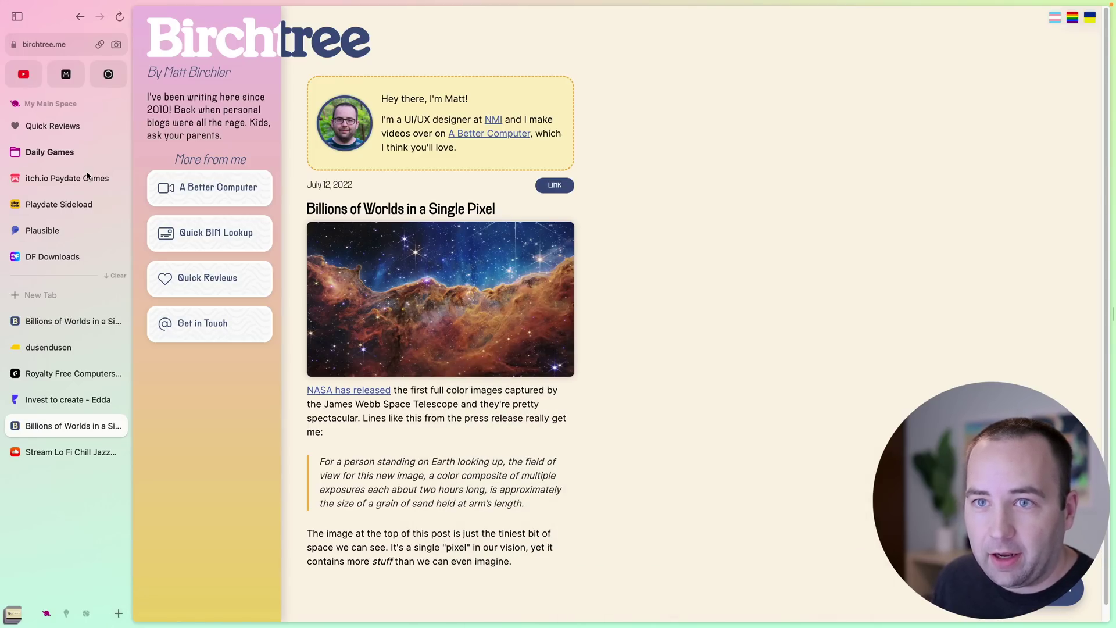
click(12, 613)
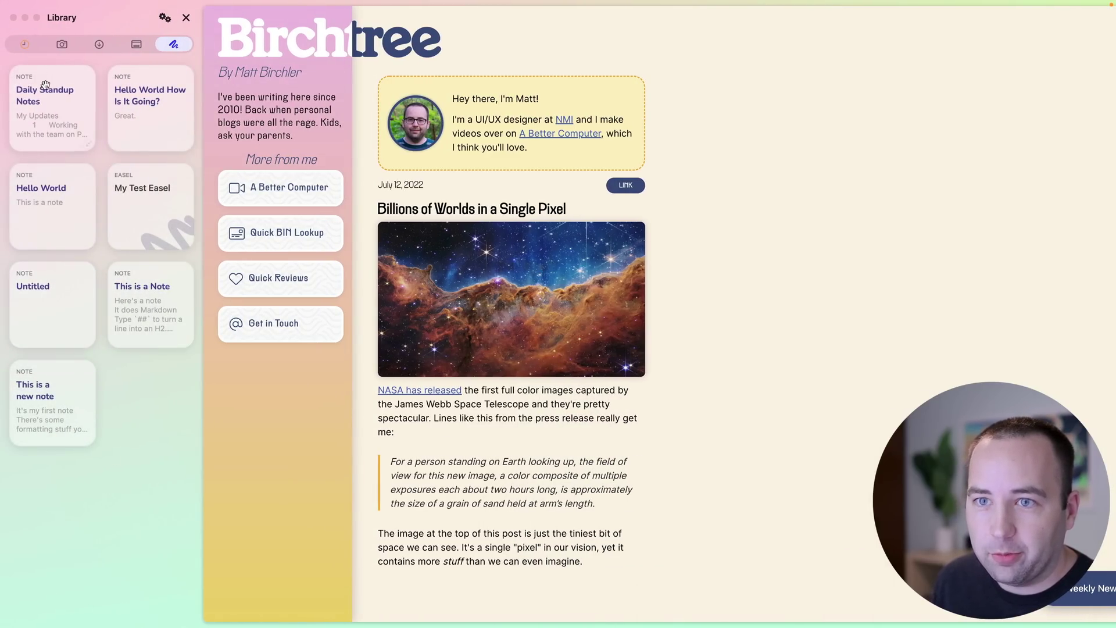
click(45, 114)
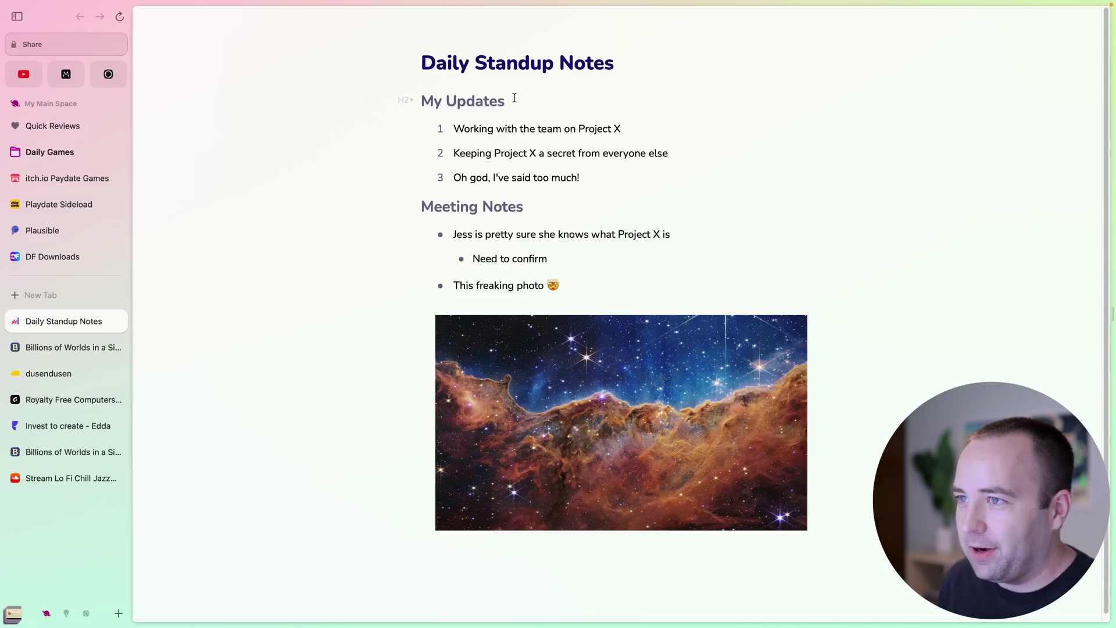
drag(422, 62, 608, 81)
click(598, 92)
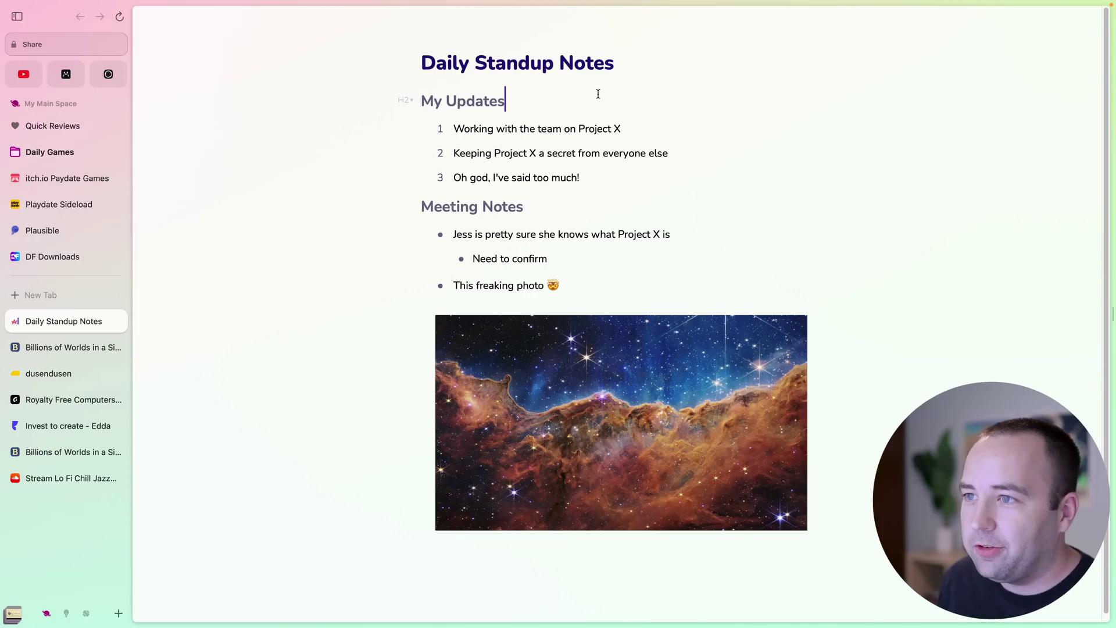
click(412, 104)
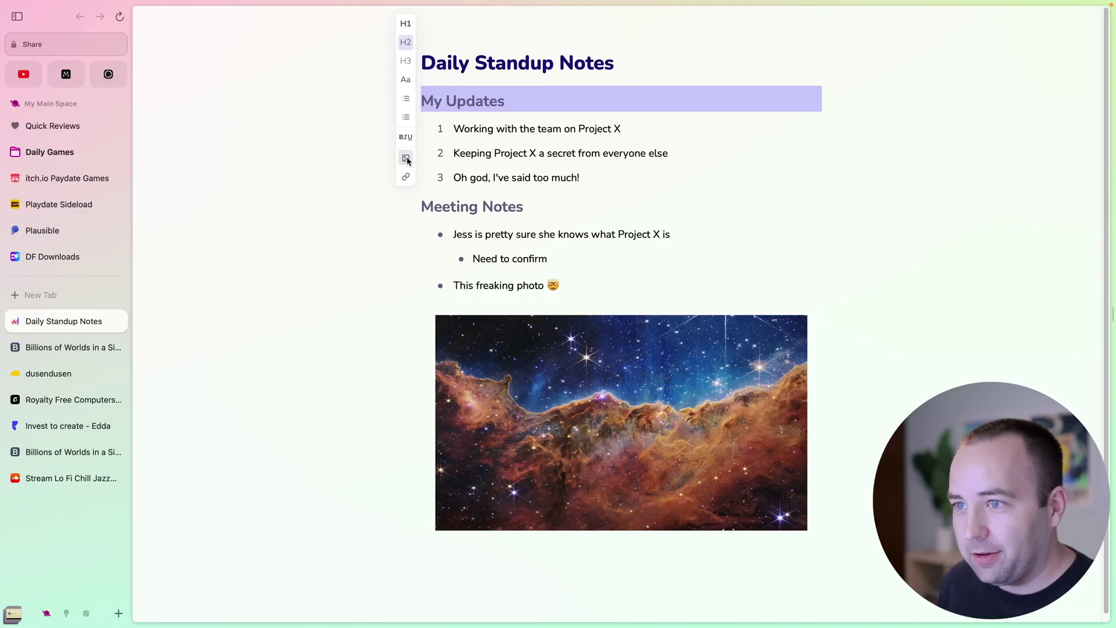
scroll(706, 213, down, 1)
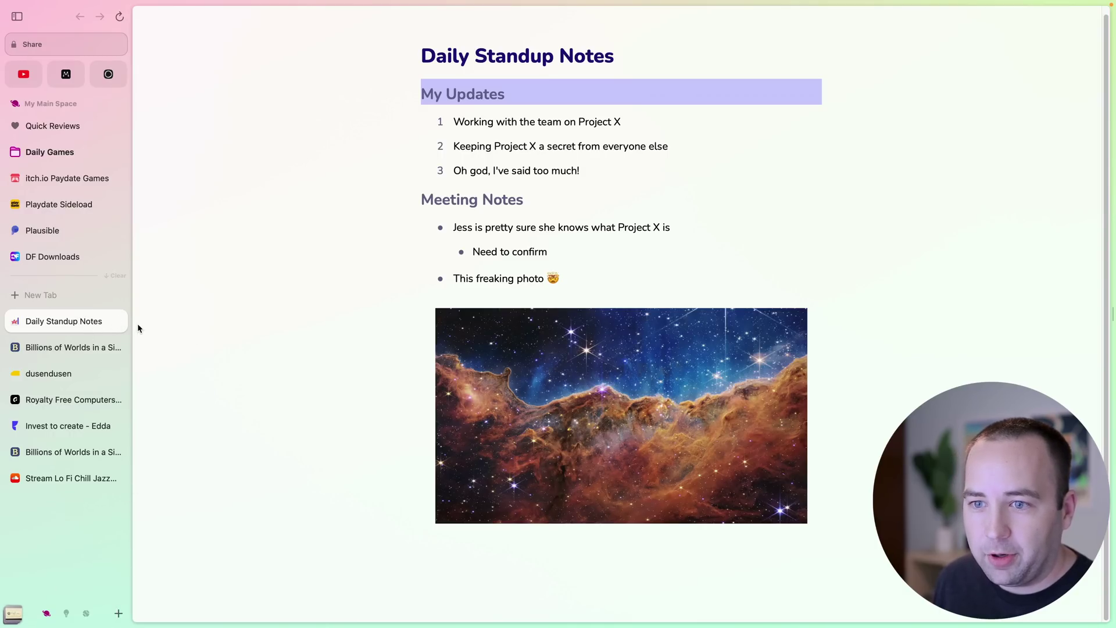
Archive the Daily Standup Notes tab, open My Test Easel from the Library, and nudge its cards
click(118, 321)
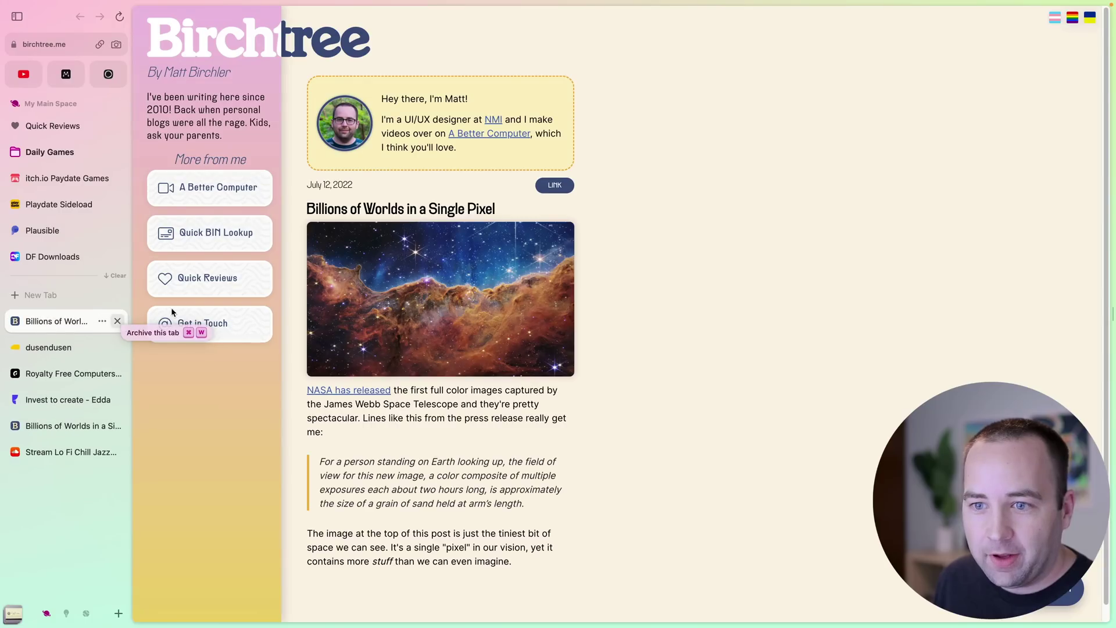
click(14, 613)
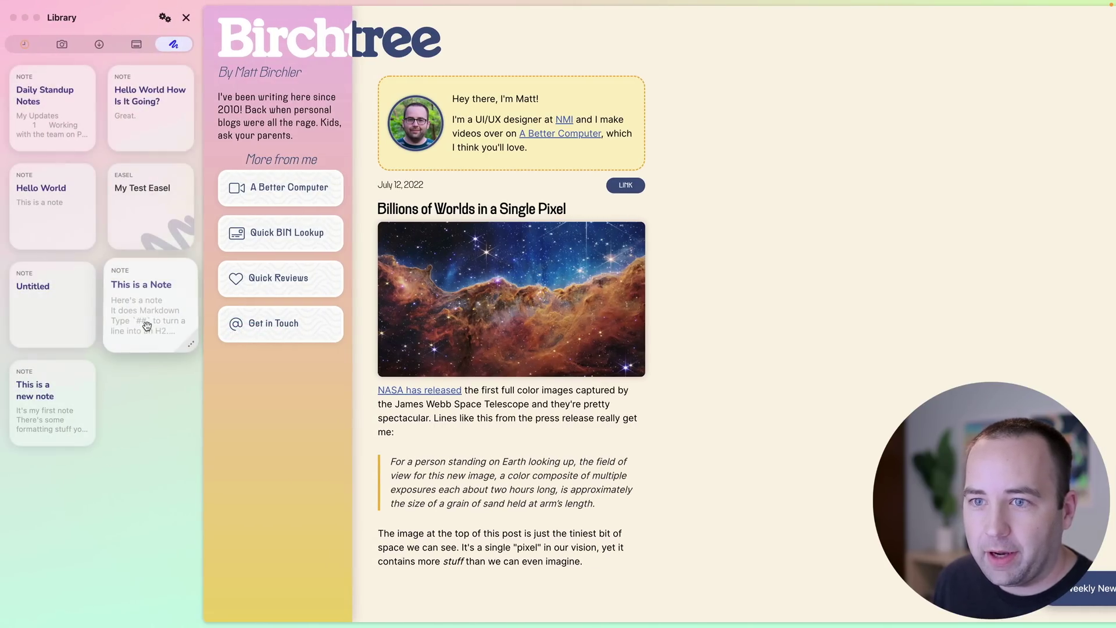
click(142, 215)
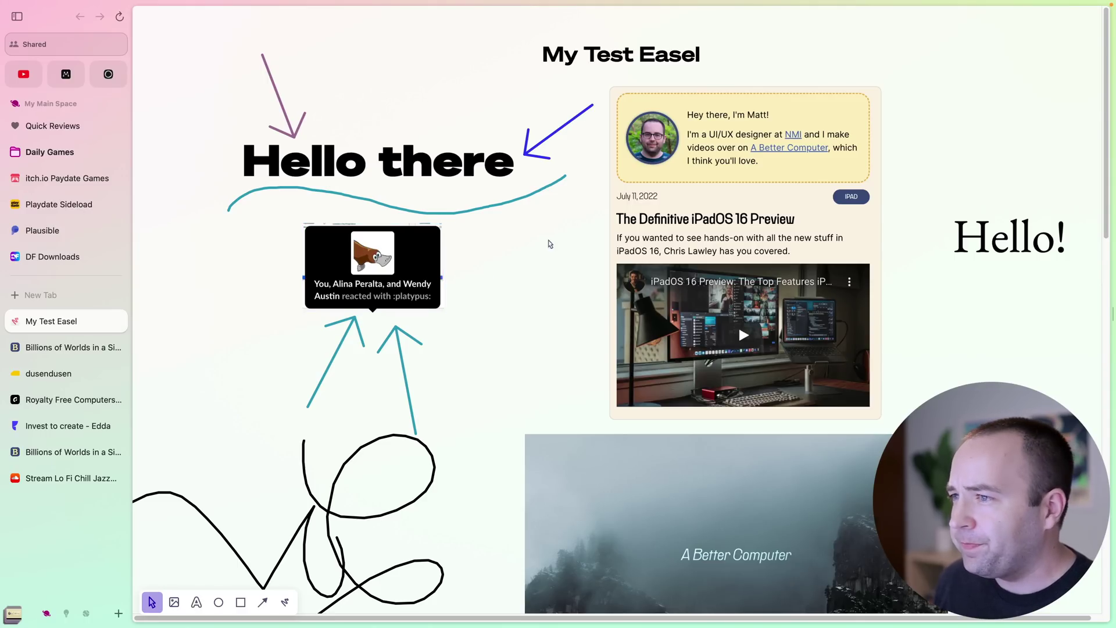
click(714, 226)
mouse_move(716, 253)
mouse_down()
mouse_move(788, 211)
mouse_move(717, 240)
mouse_up()
drag(388, 276, 342, 277)
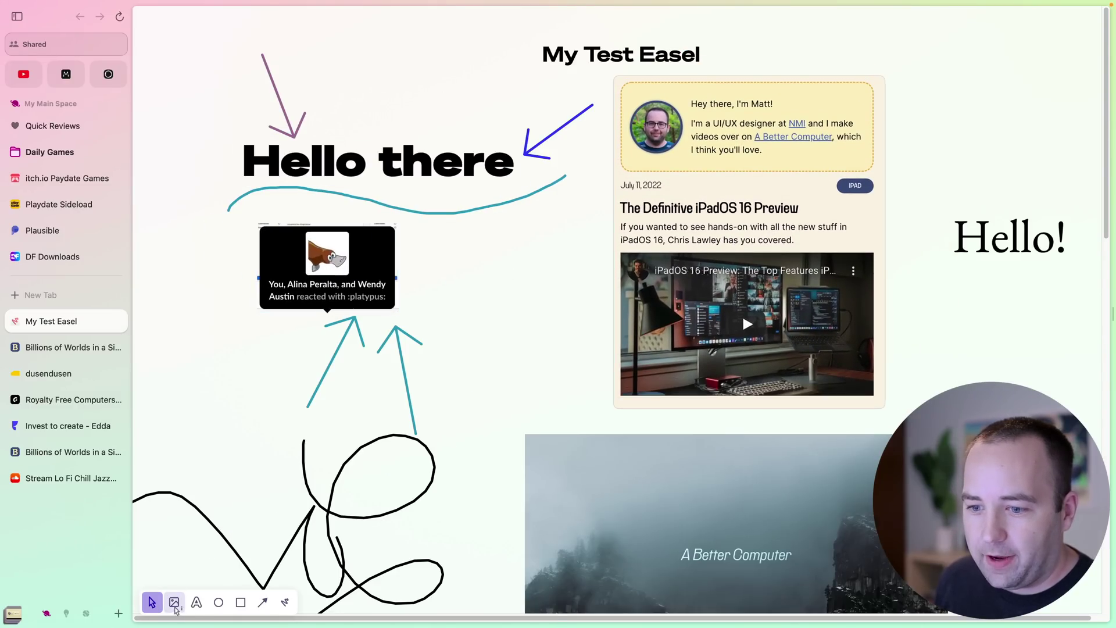
Add a large serif "Yo!" text box and place it directly under Hello!
click(196, 602)
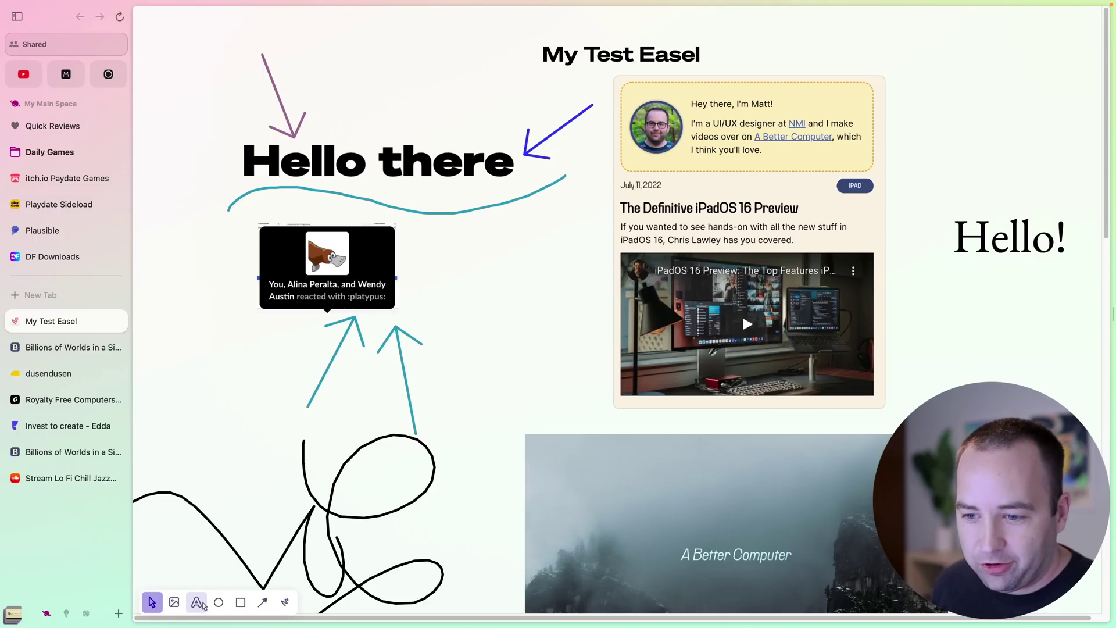
click(454, 294)
key(BackSpace)
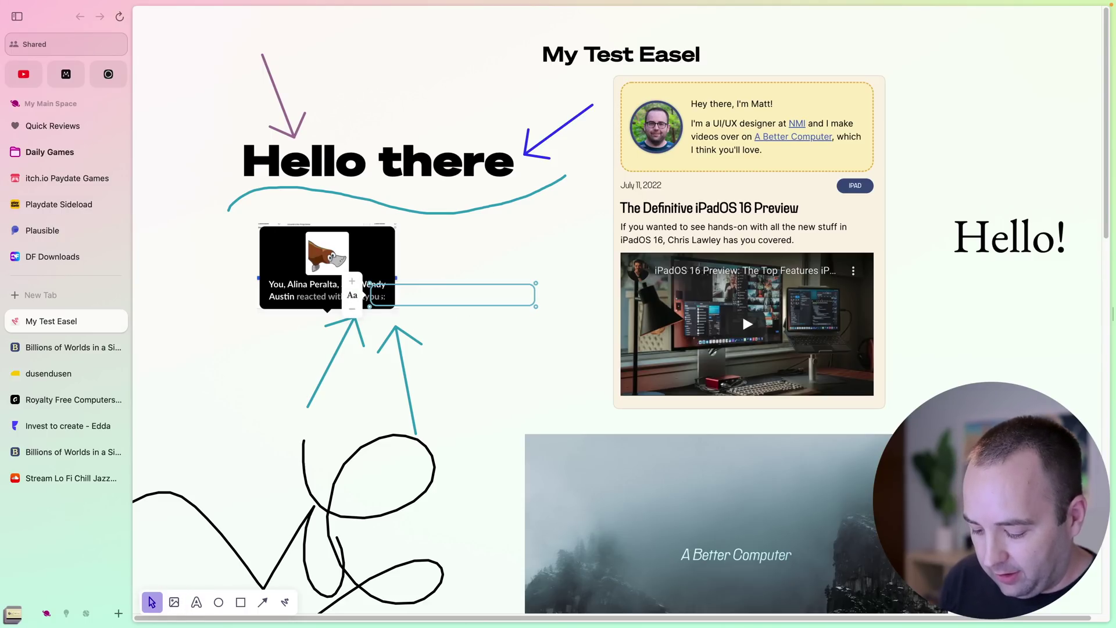
text(Yo!)
drag(351, 295, 436, 290)
click(436, 290)
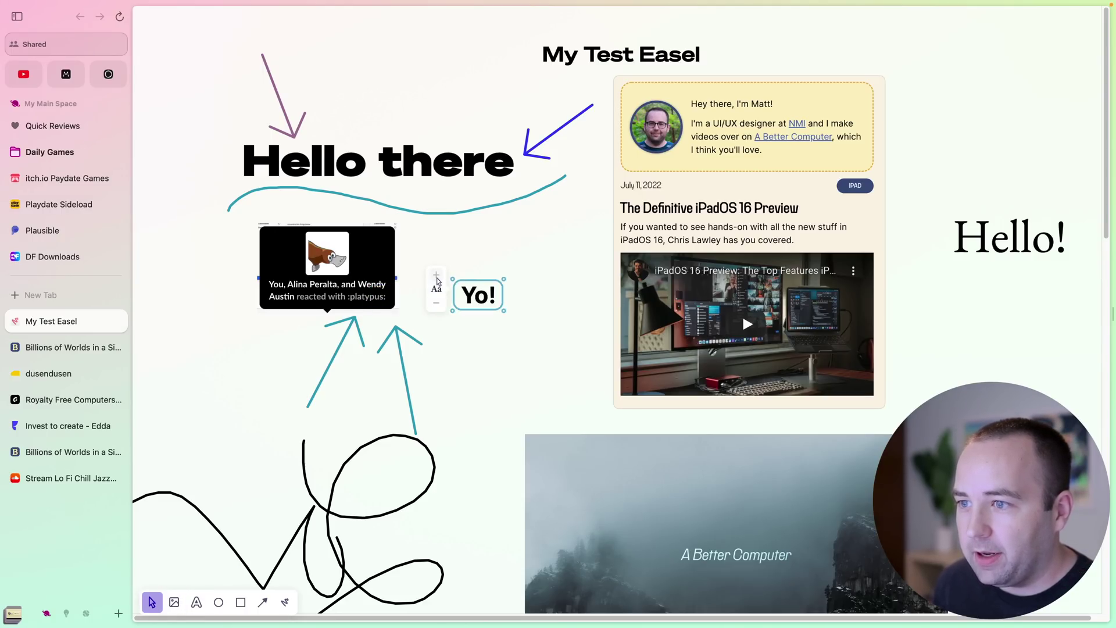
click(436, 291)
click(437, 291)
click(436, 290)
click(437, 291)
click(436, 291)
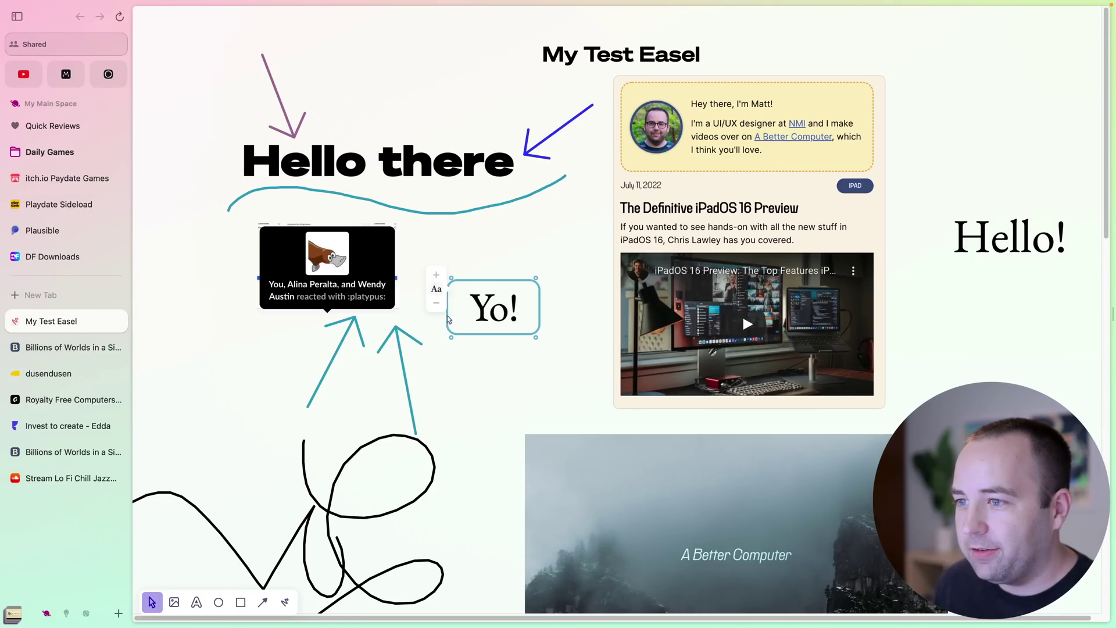
drag(493, 317, 1006, 296)
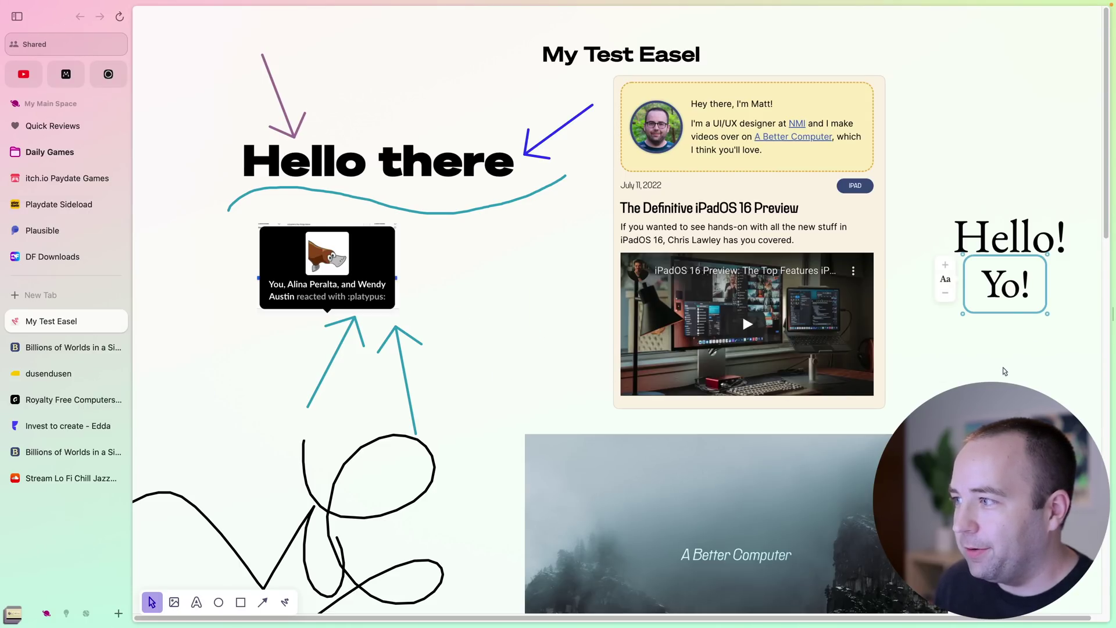
Delete the black freehand scribble from the easel
scroll(608, 488, down, 3)
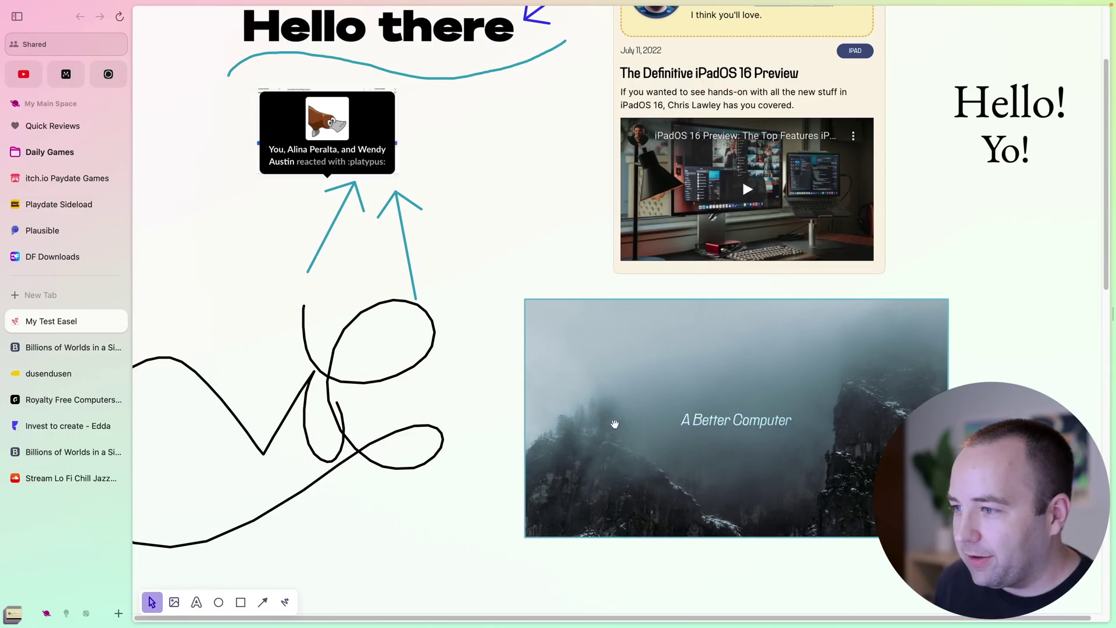
scroll(616, 421, up, 1)
click(320, 405)
key(Delete)
scroll(462, 420, up, 4)
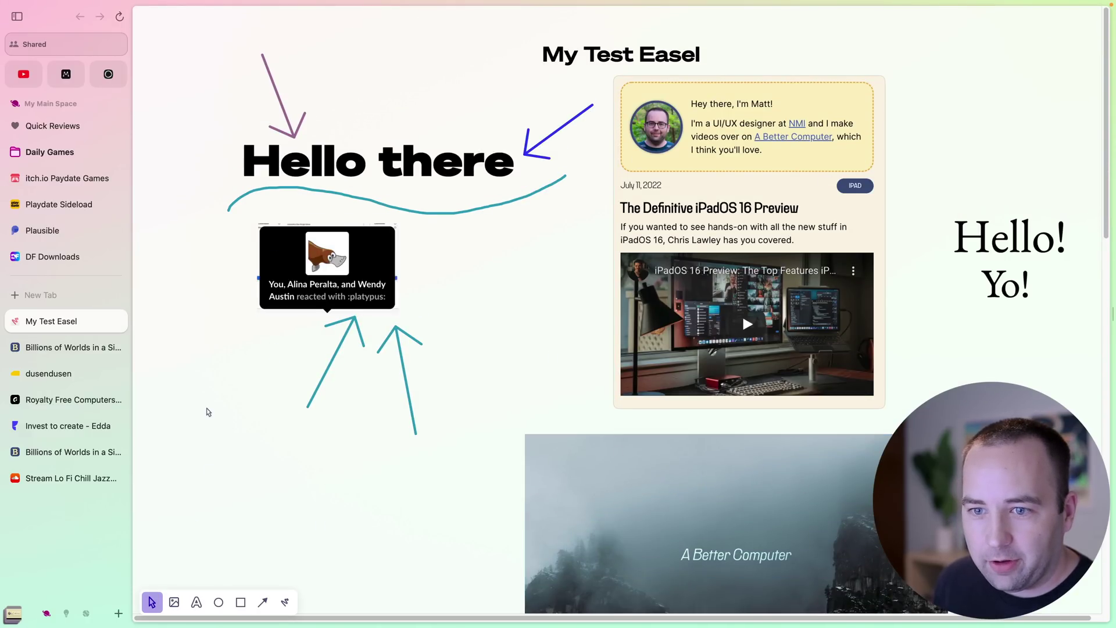
Change My Test Easel's privacy through Private and View Only to Edit, then copy its link
click(101, 321)
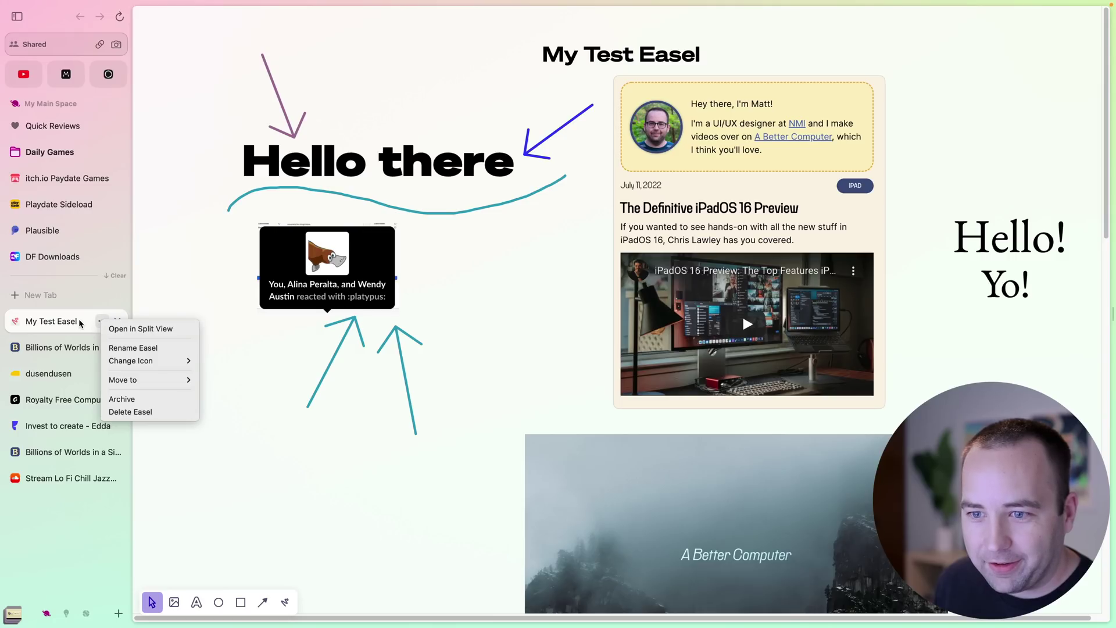
click(289, 374)
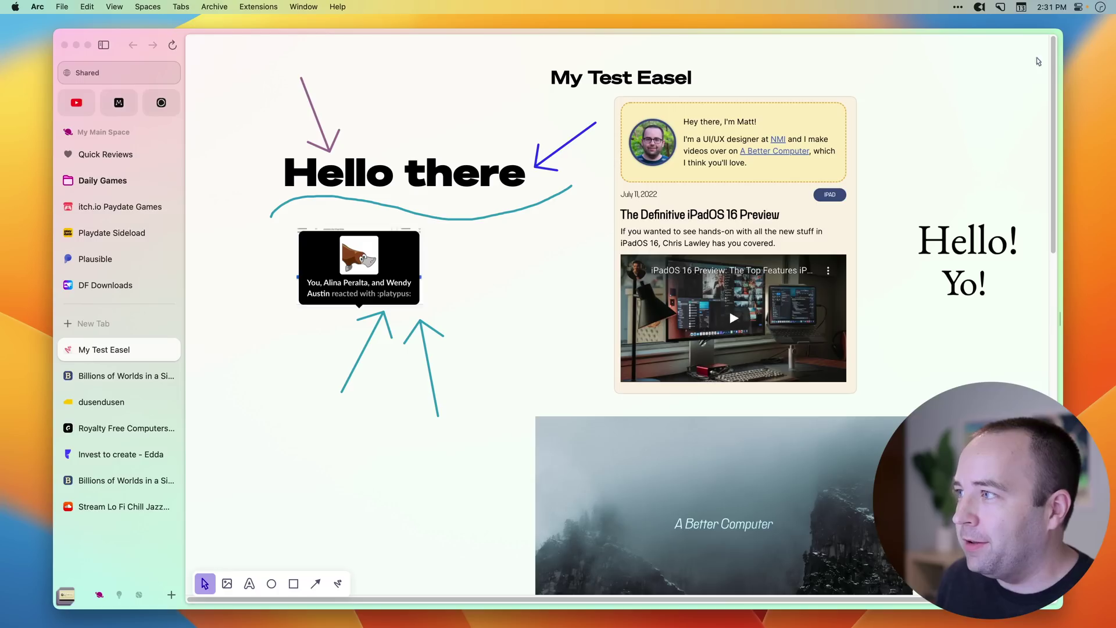
click(67, 78)
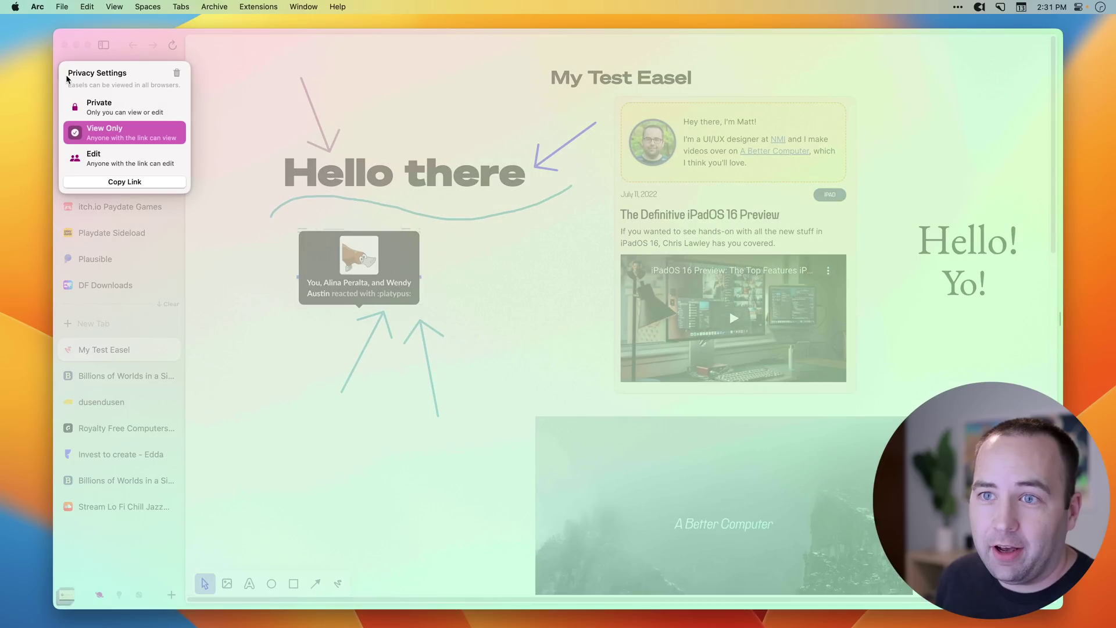
click(99, 111)
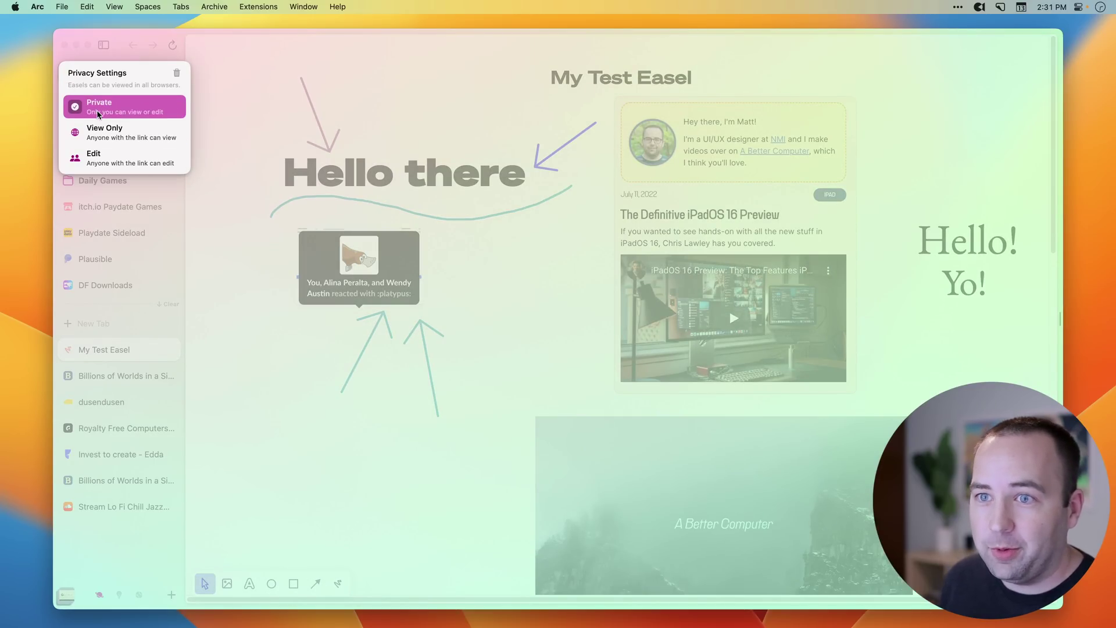
click(109, 131)
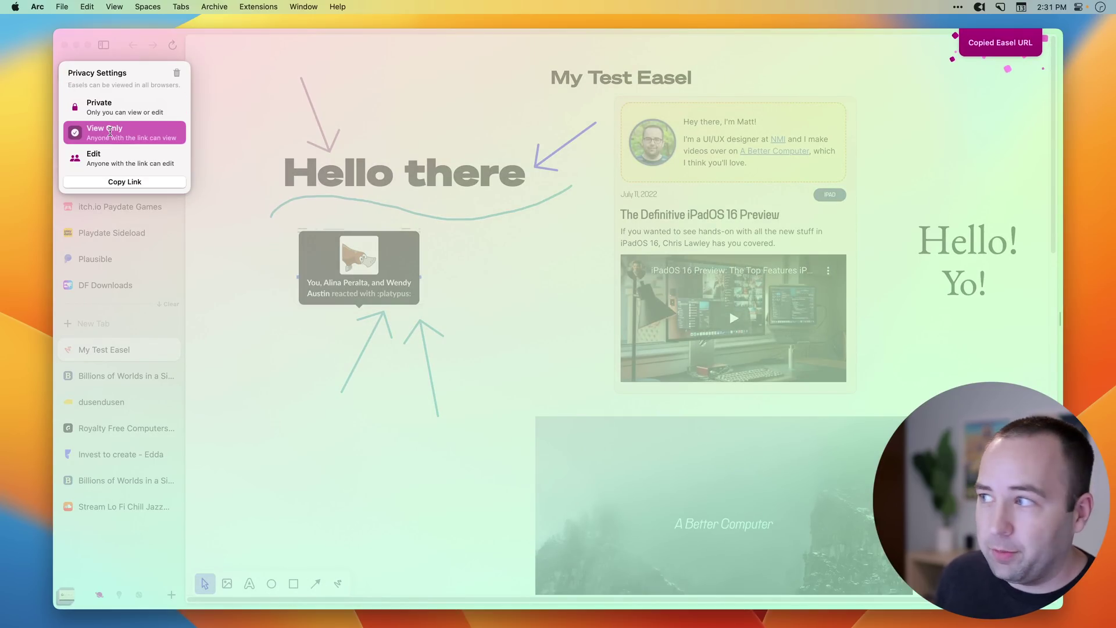
click(102, 162)
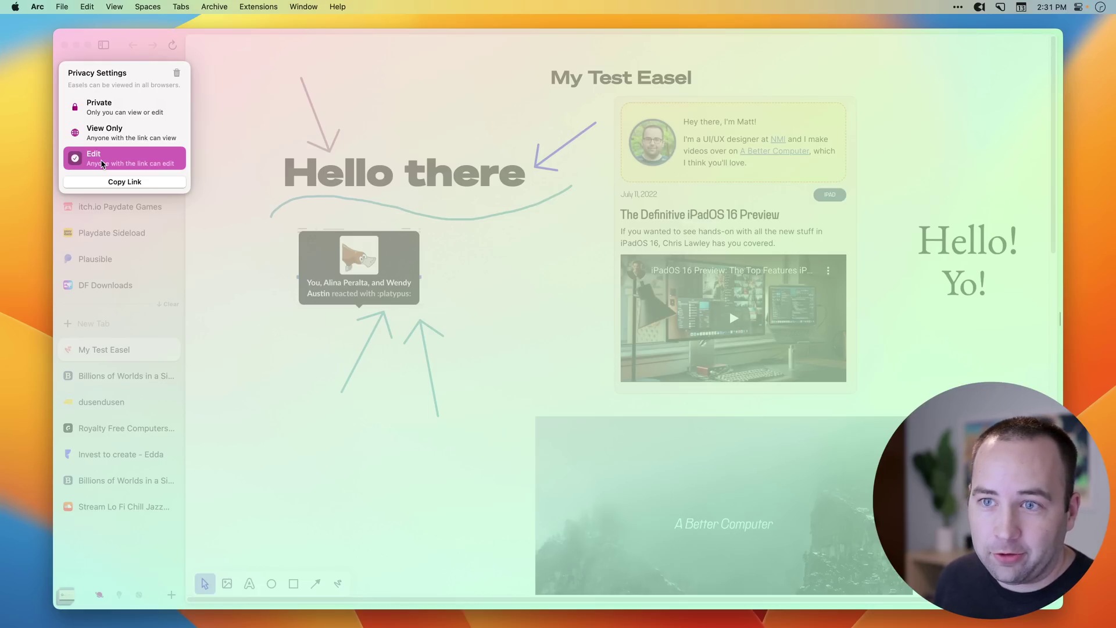
click(125, 184)
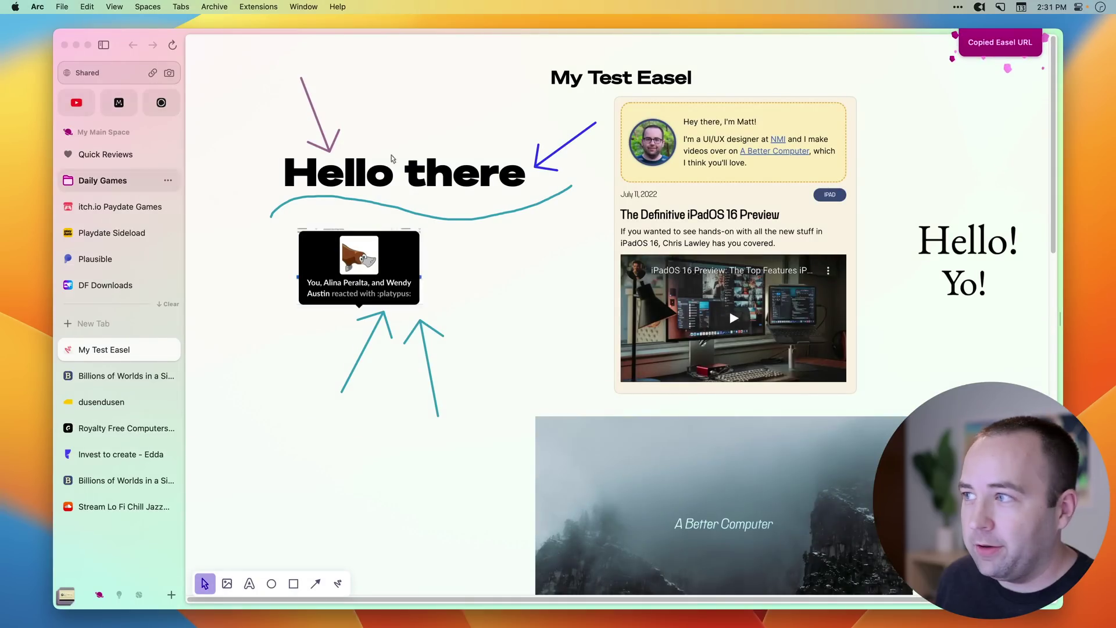
Load the easel link in Safari Technology Preview, then delete the right teal arrow in Arc
key(super+Tab)
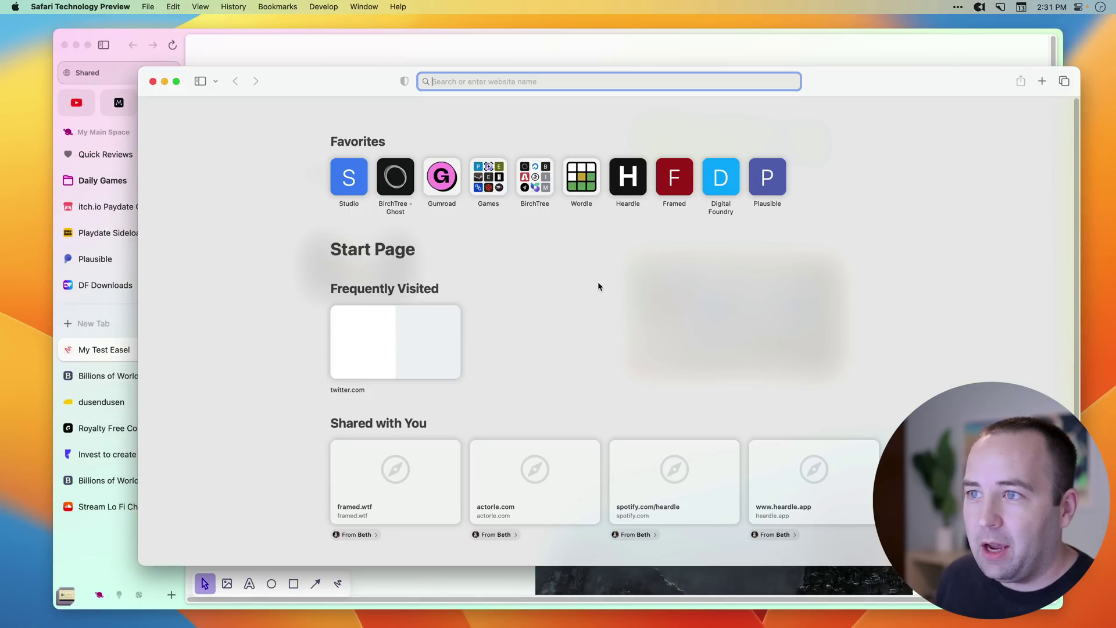
key(super+v)
key(Return)
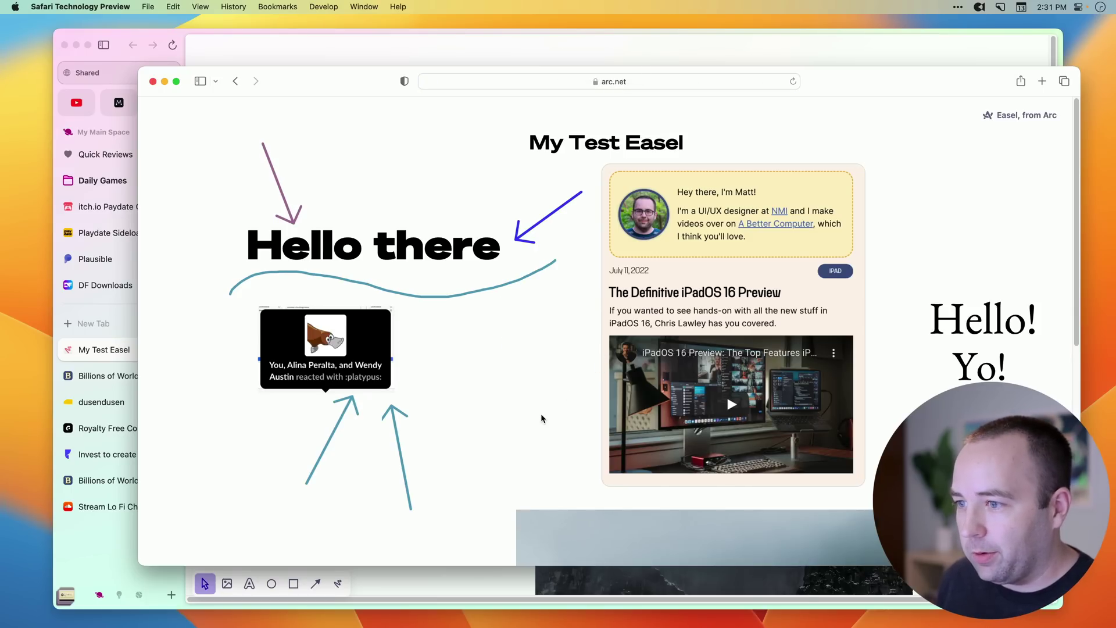
key(super+Tab)
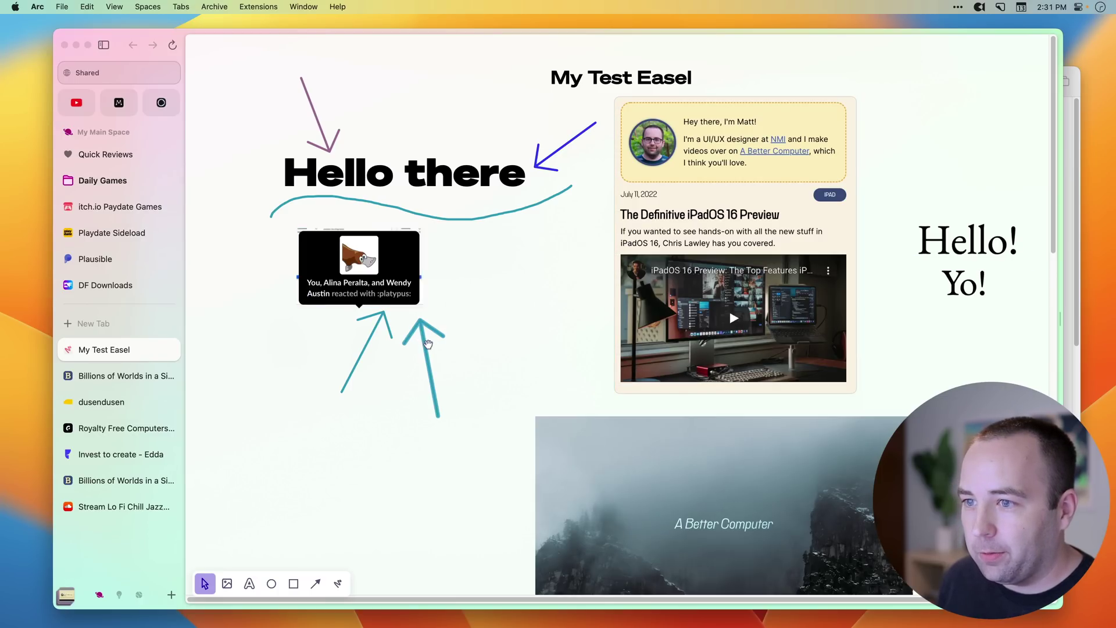
click(428, 344)
key(Delete)
key(super+Tab)
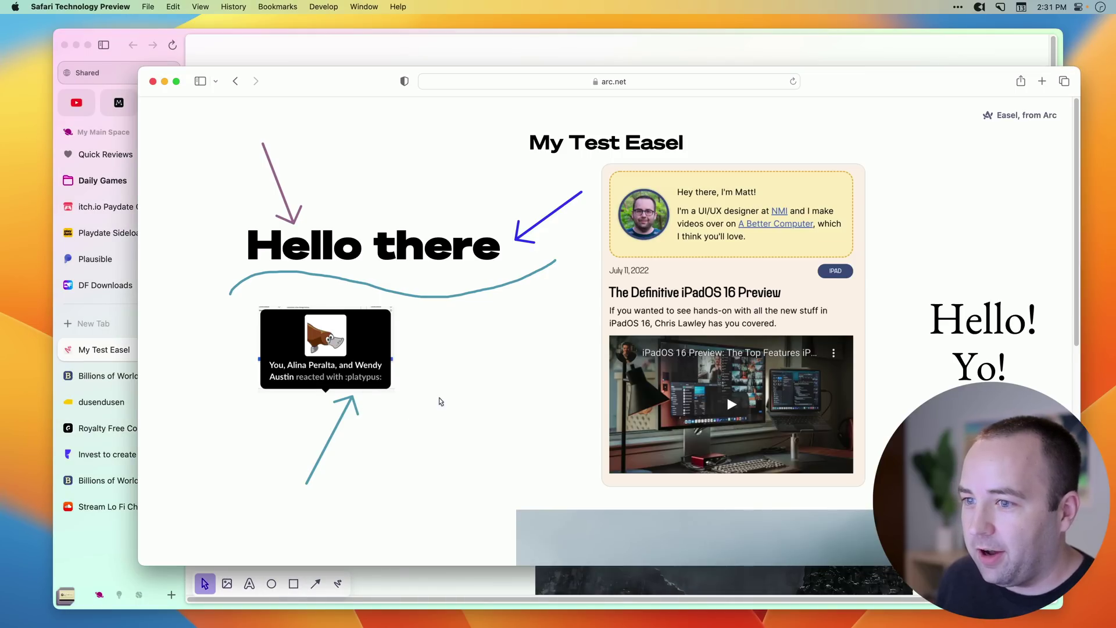
key(super+Tab)
Recolour the remaining teal arrow purple and move the iPadOS preview card right, checking Safari
click(366, 349)
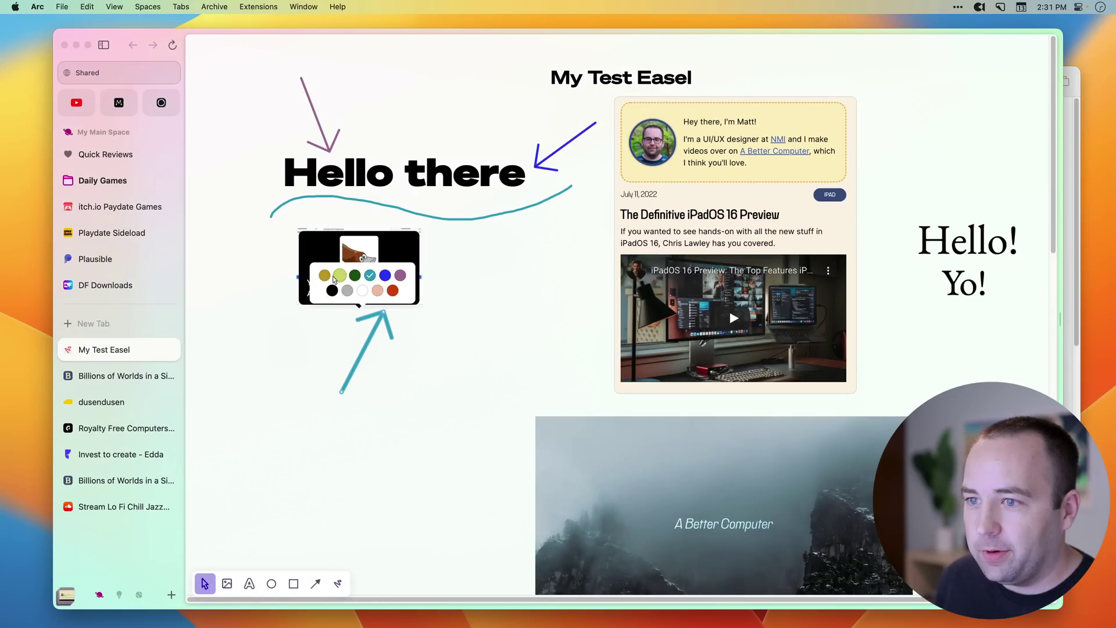
click(324, 275)
key(super+Tab)
key(super+Tab)
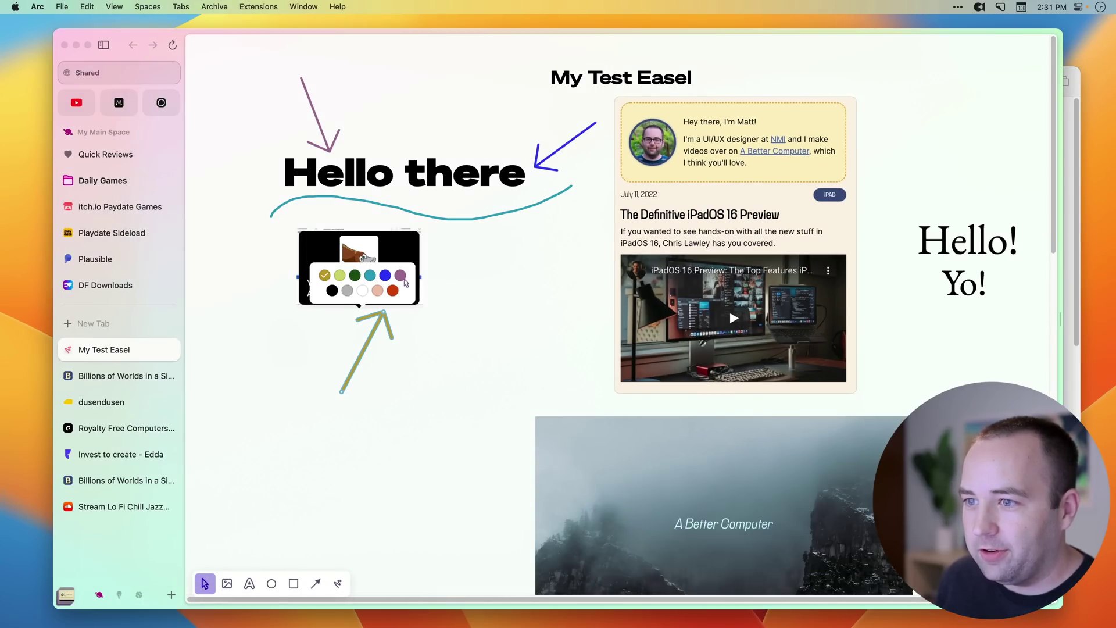
click(400, 275)
key(super+Tab)
key(super+Tab)
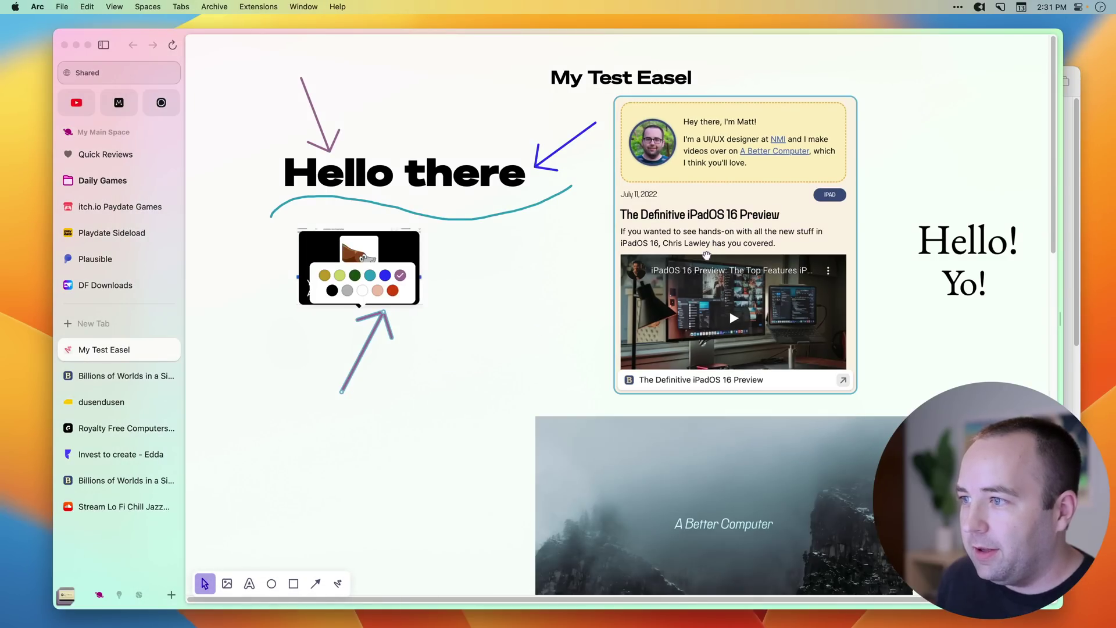
drag(709, 247, 801, 239)
key(super+Tab)
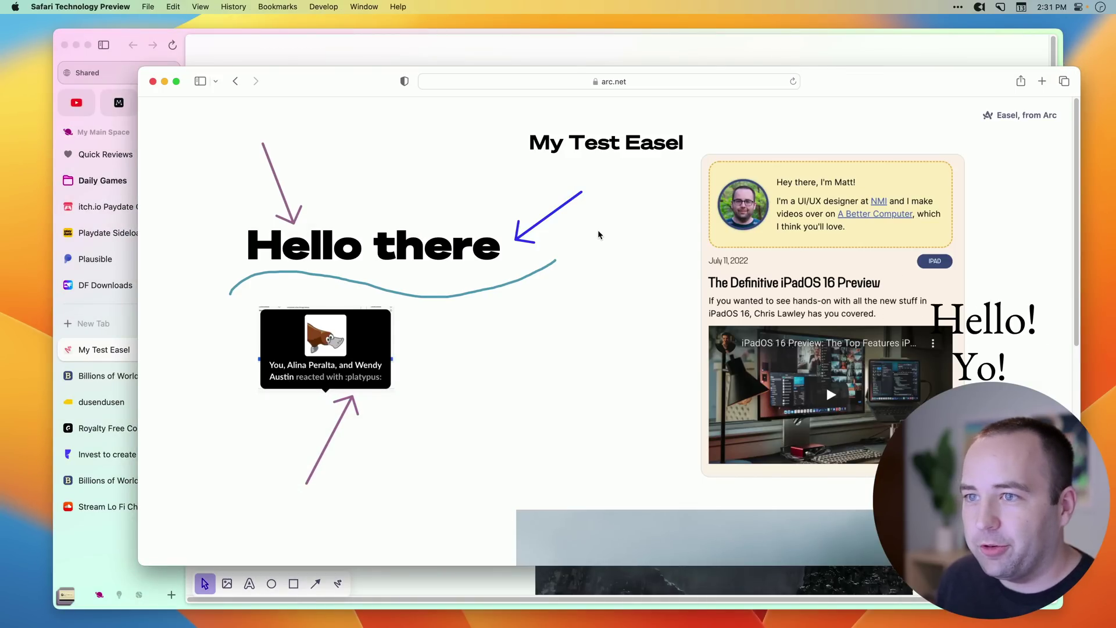
key(super+Tab)
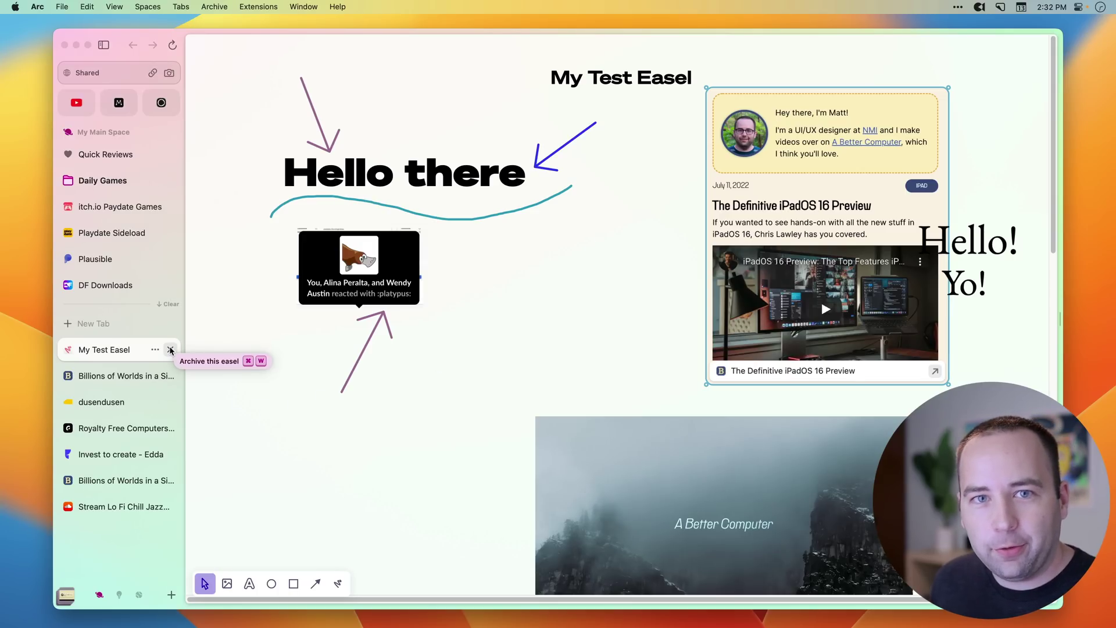
Archive the My Test Easel tab using its × button in the sidebar
click(170, 350)
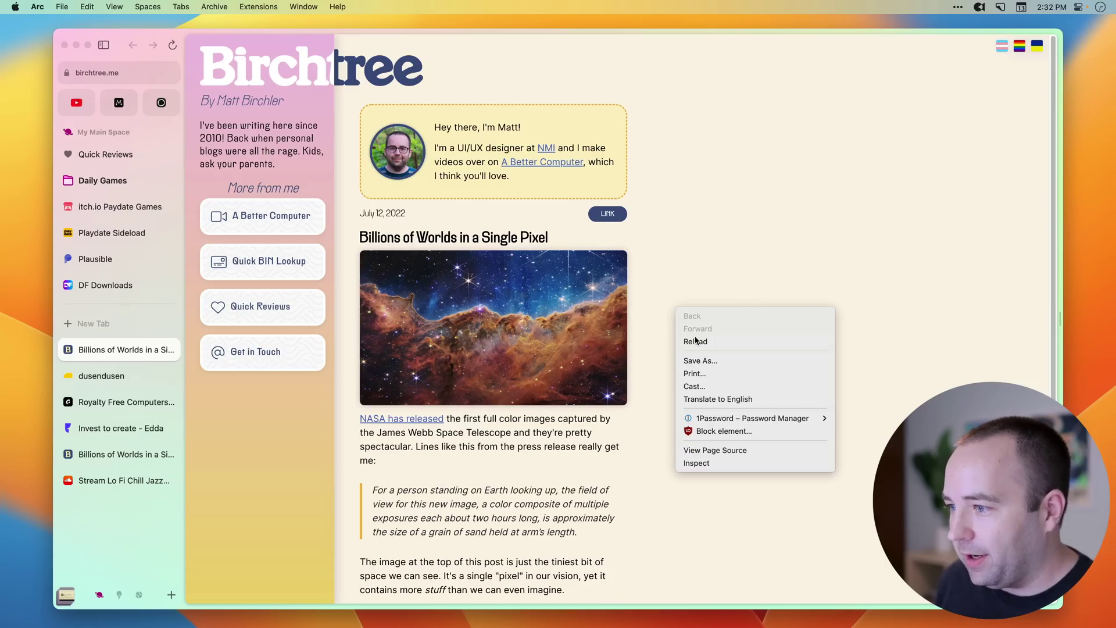
Create a new Style-template boost limited to birchtree.me, named My birchtree.me Style Boost
click(648, 346)
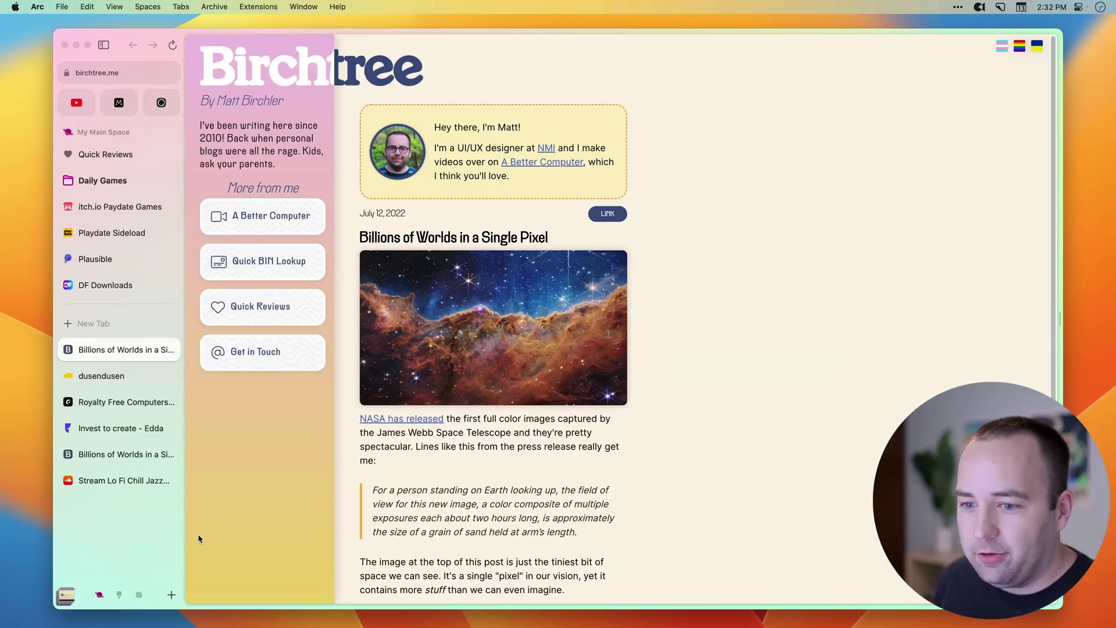
click(172, 595)
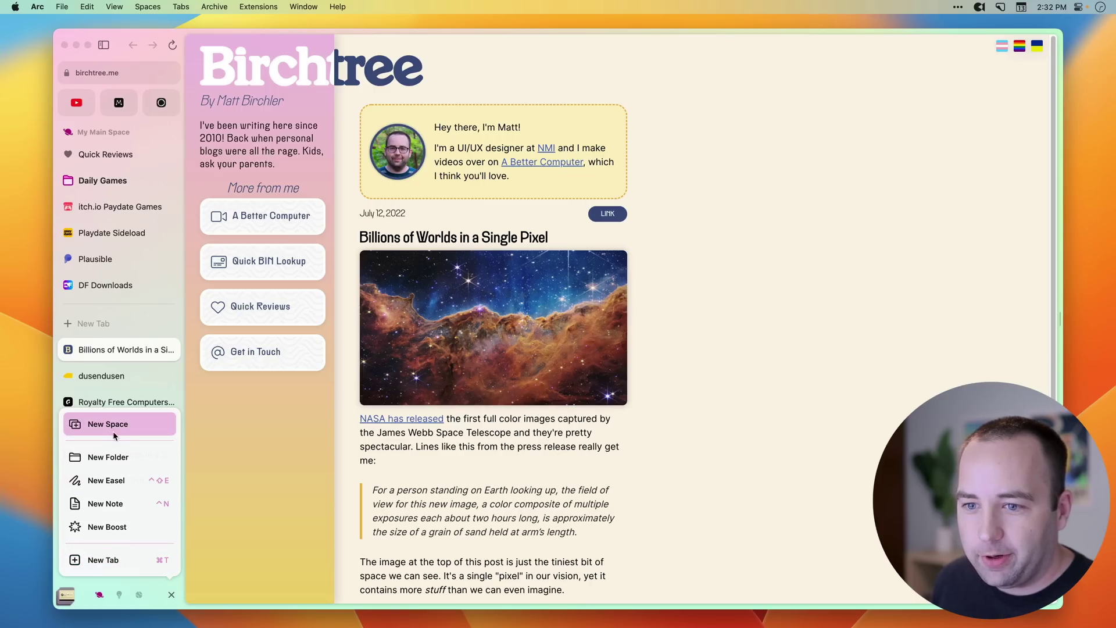
click(97, 527)
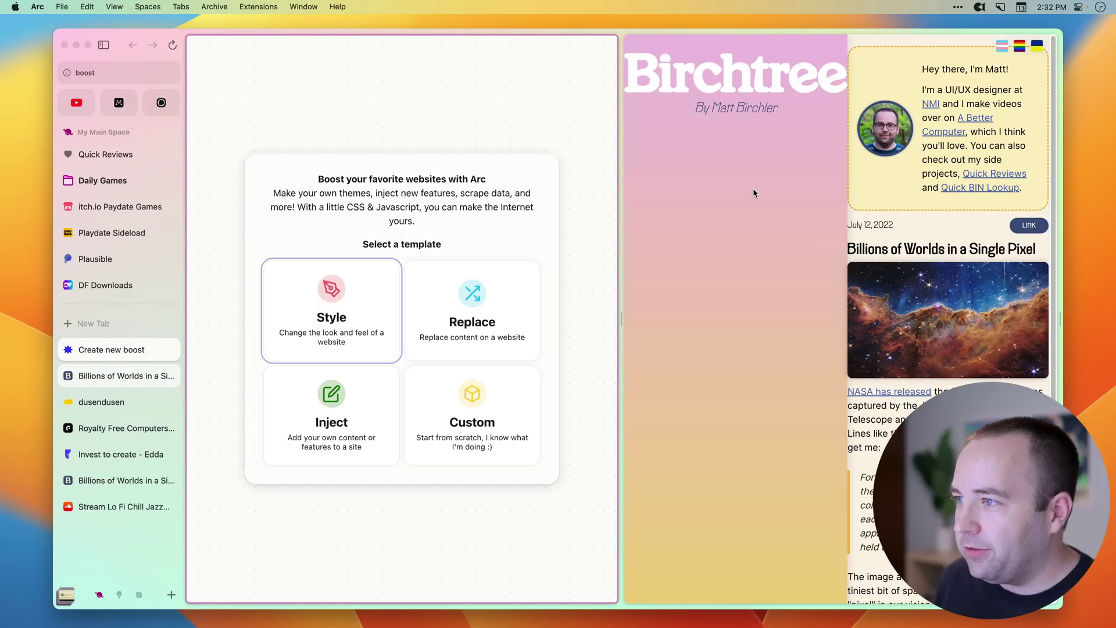
drag(624, 317, 554, 319)
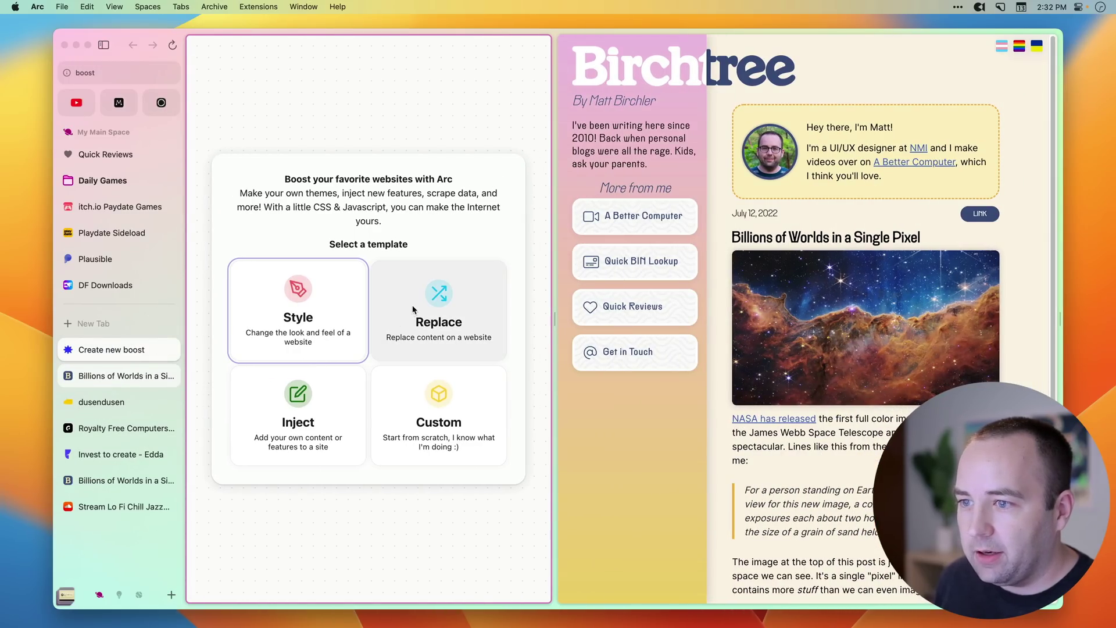
click(260, 313)
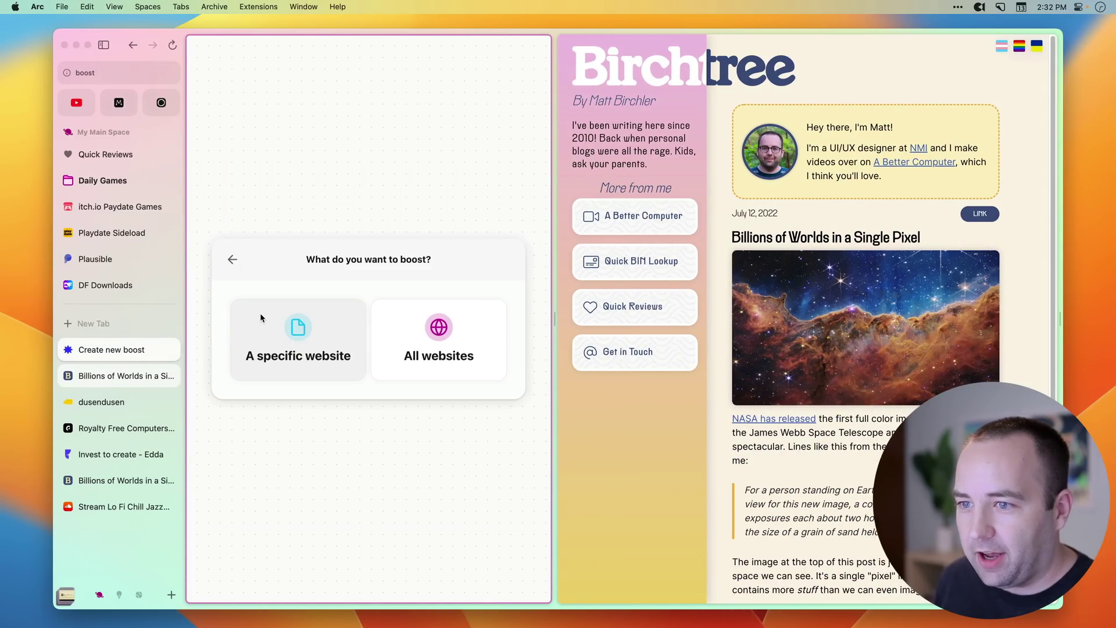
click(343, 347)
click(360, 357)
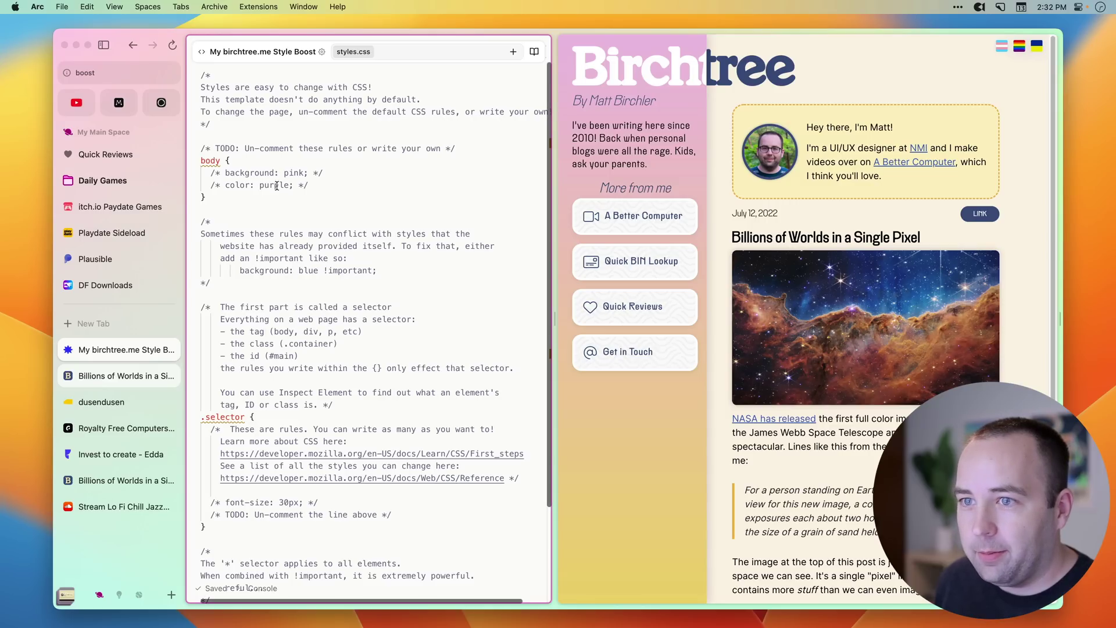
Uncomment the template's pink background rule in styles.css
click(328, 173)
key(BackSpace)
key(BackSpace)
click(226, 173)
key(BackSpace)
key(BackSpace)
key(BackSpace)
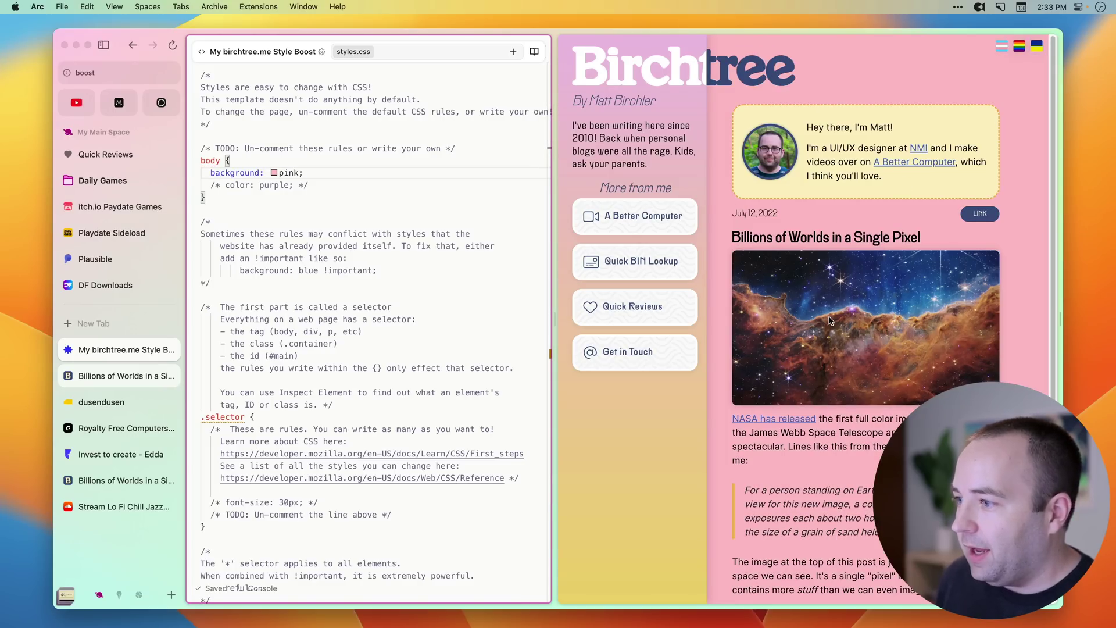
Add a * { font-family: Helvetica, sans-serif !important; } rule
click(248, 124)
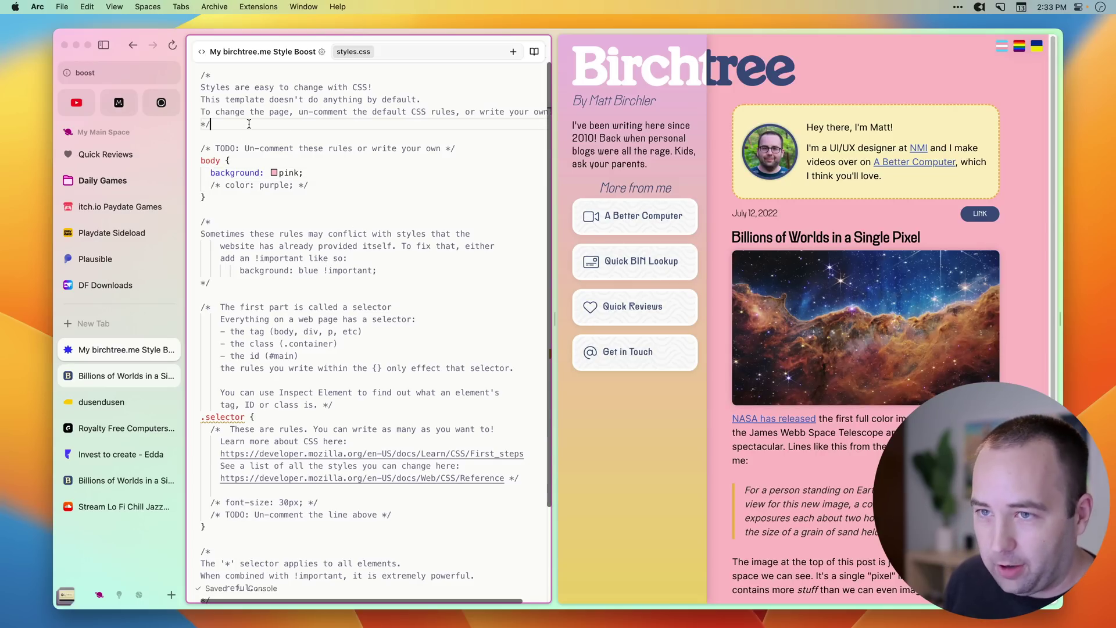
key(Return)
key(Return)
text(* {)
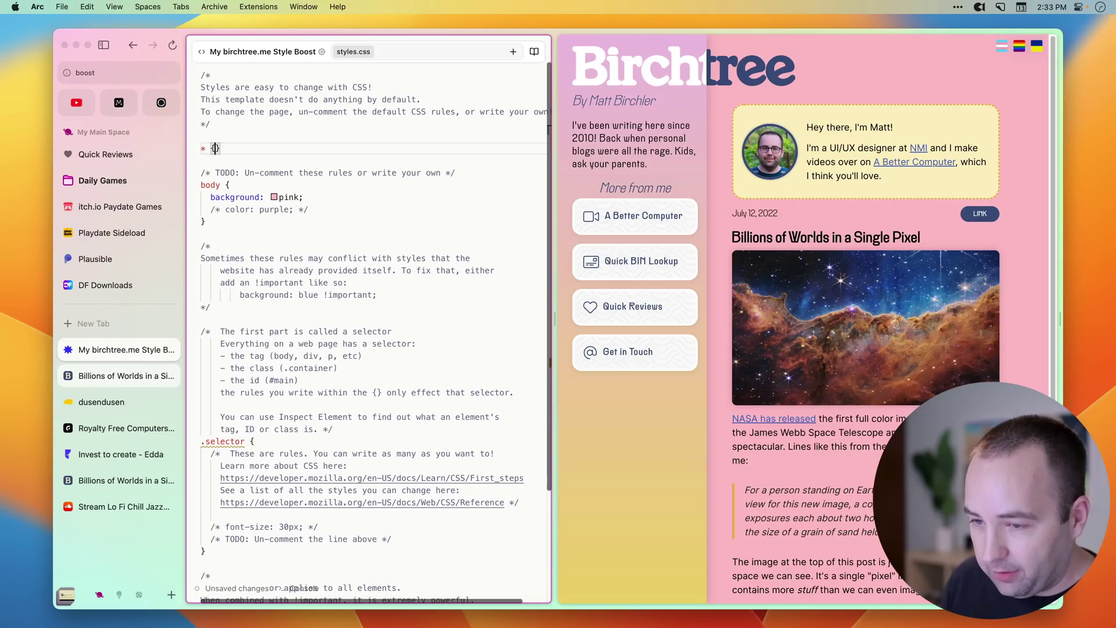
key(Return)
text(font-family)
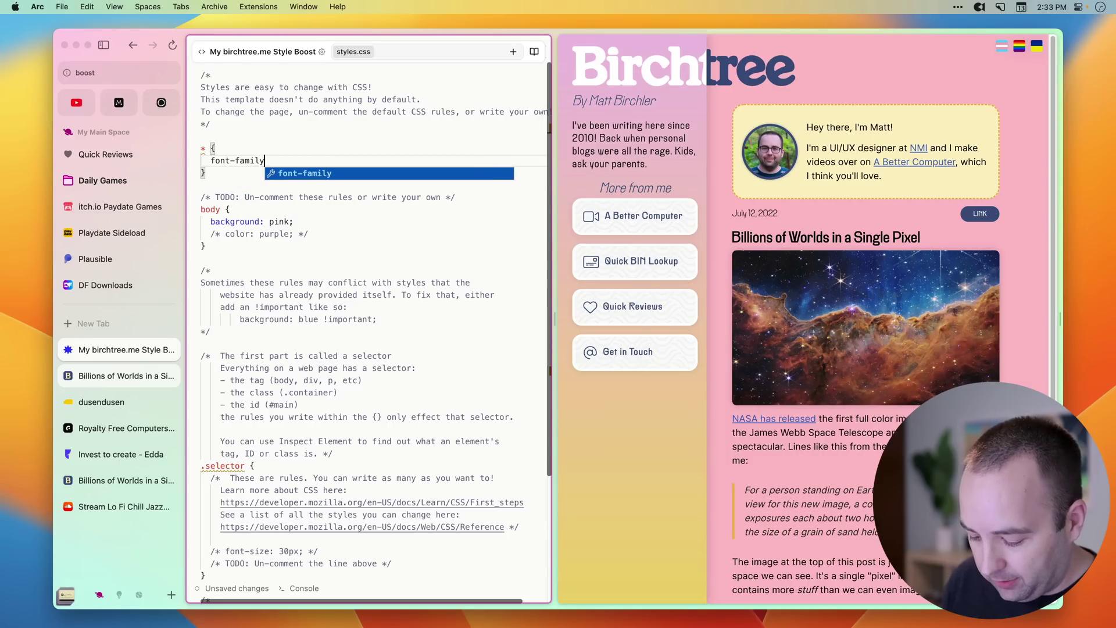
text(: Helv)
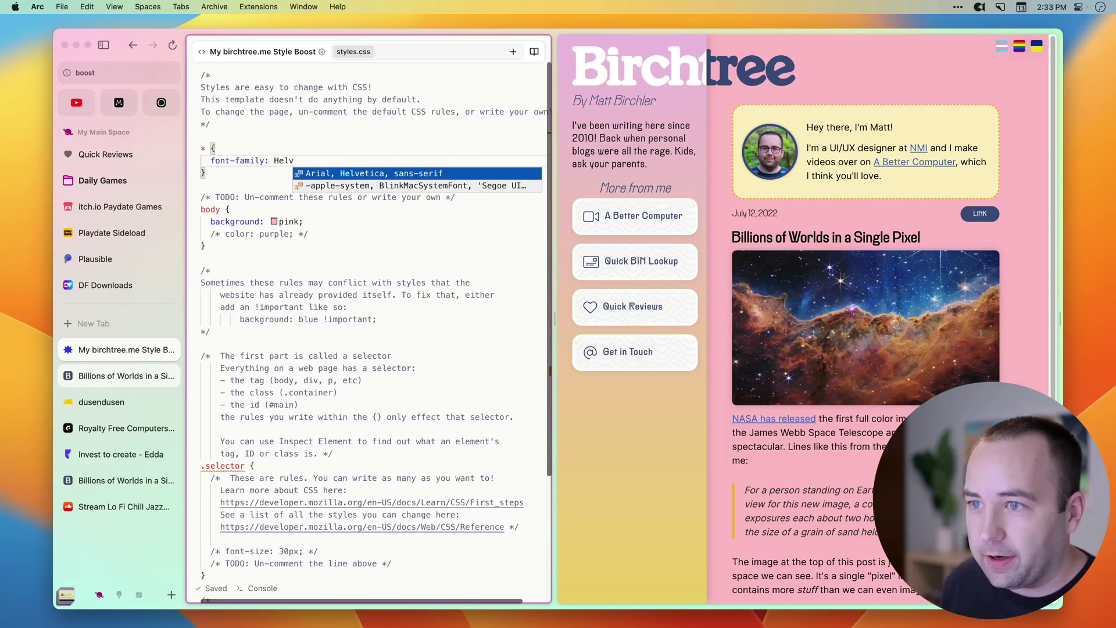
key(Return)
text(;)
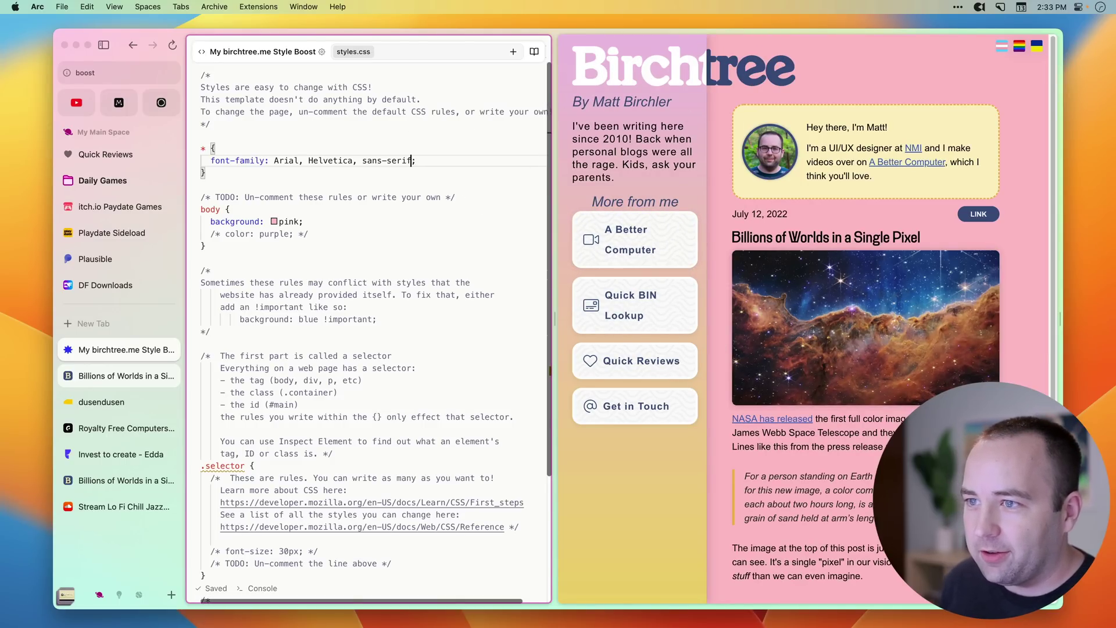
text(!import)
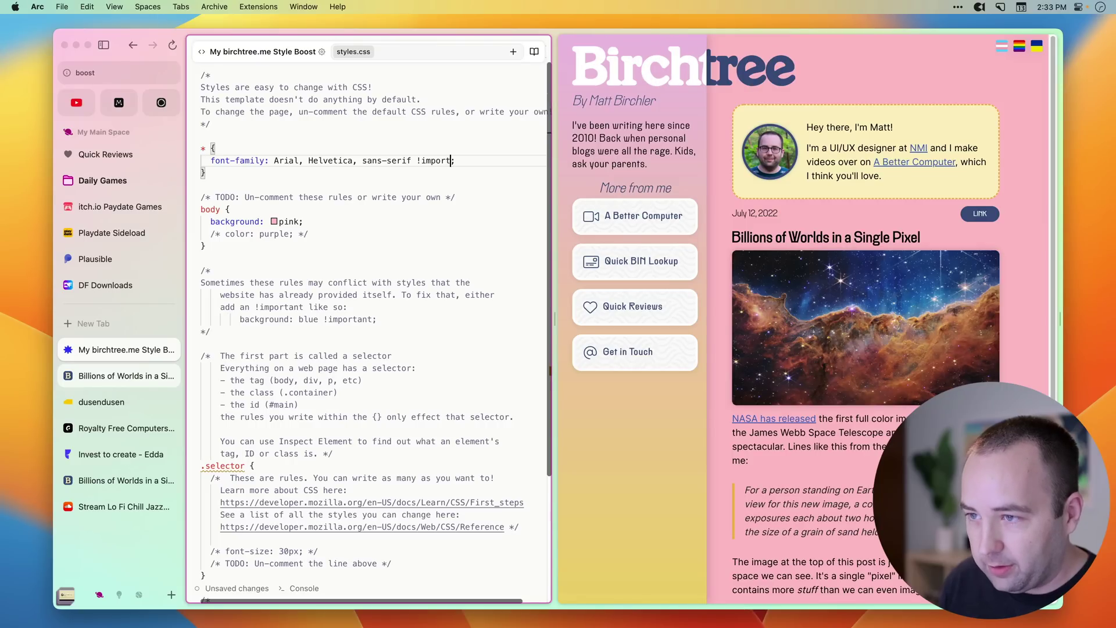
text(ant)
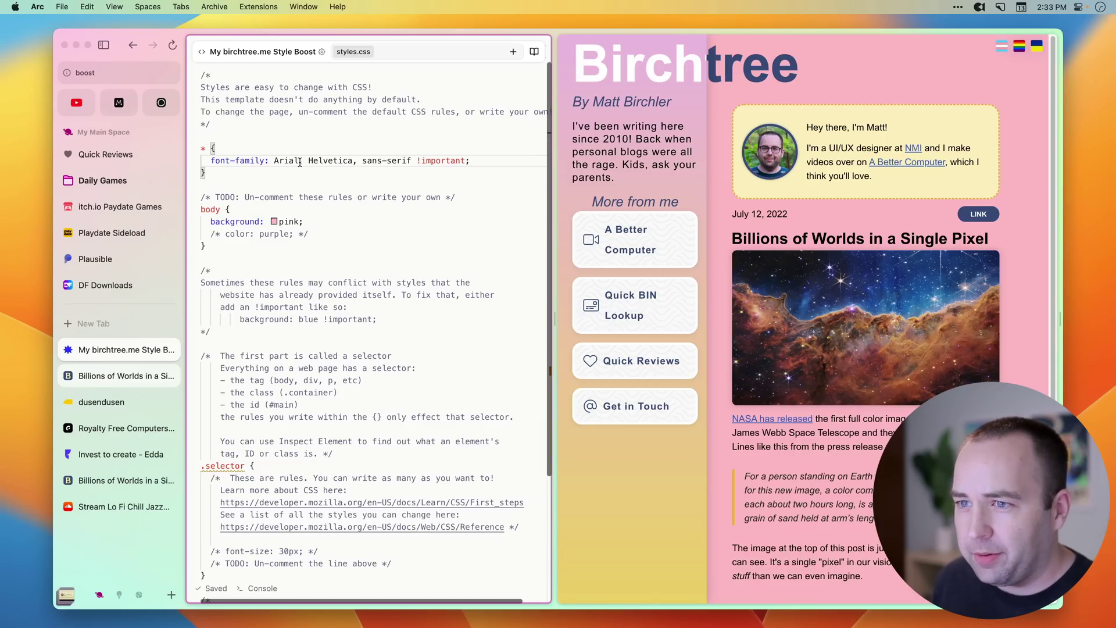
drag(309, 160, 274, 162)
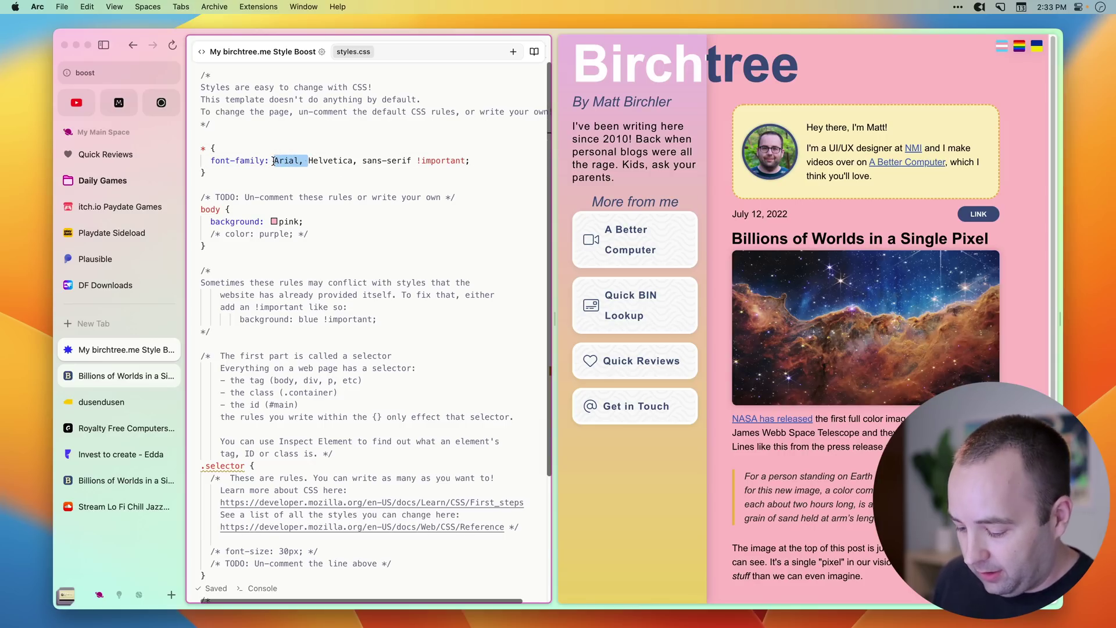
key(BackSpace)
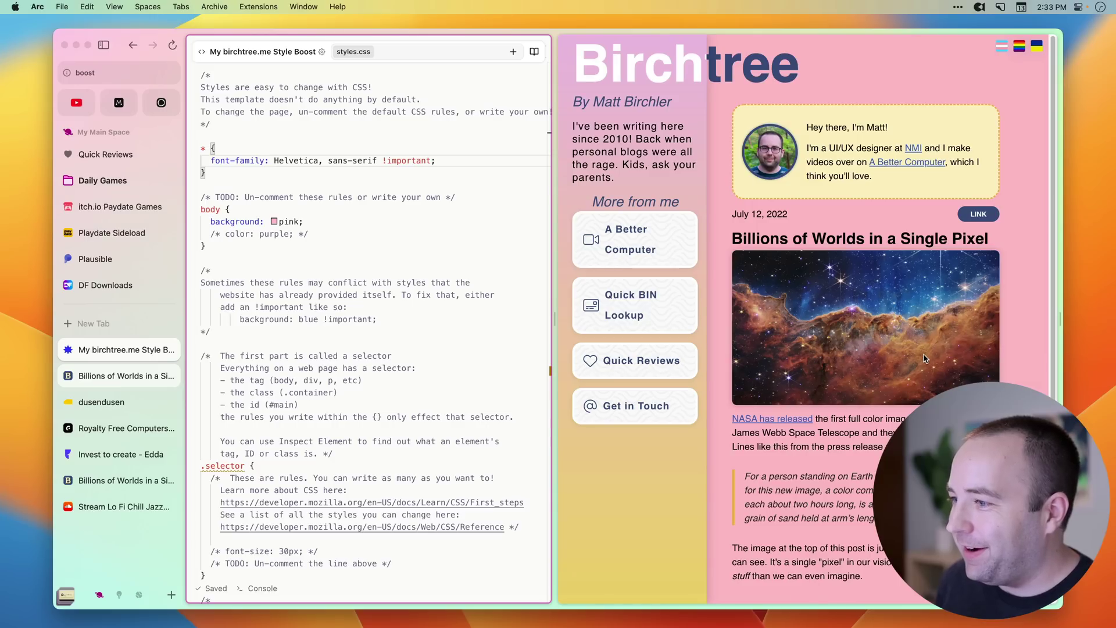
Lighten the pink background to rgb(243, 218, 222) with the colour picker
click(274, 221)
mouse_move(370, 104)
mouse_down()
mouse_move(324, 104)
mouse_move(307, 92)
mouse_up()
click(426, 263)
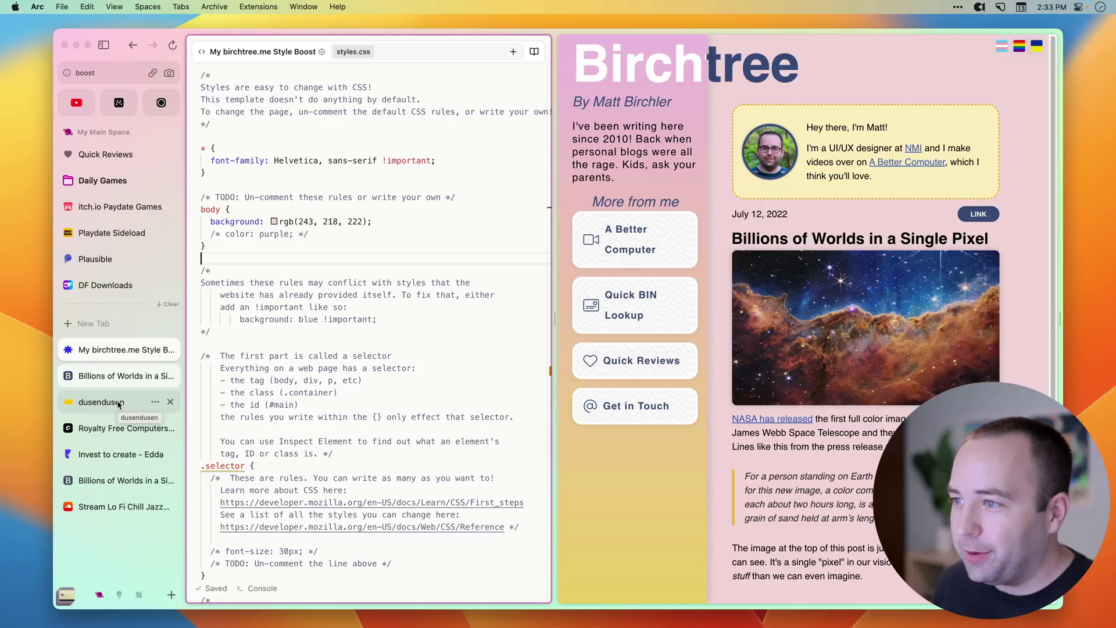
click(353, 319)
Close the boost editor, open the Pixelmator for iOS post, and show the extensions menu
key(super+w)
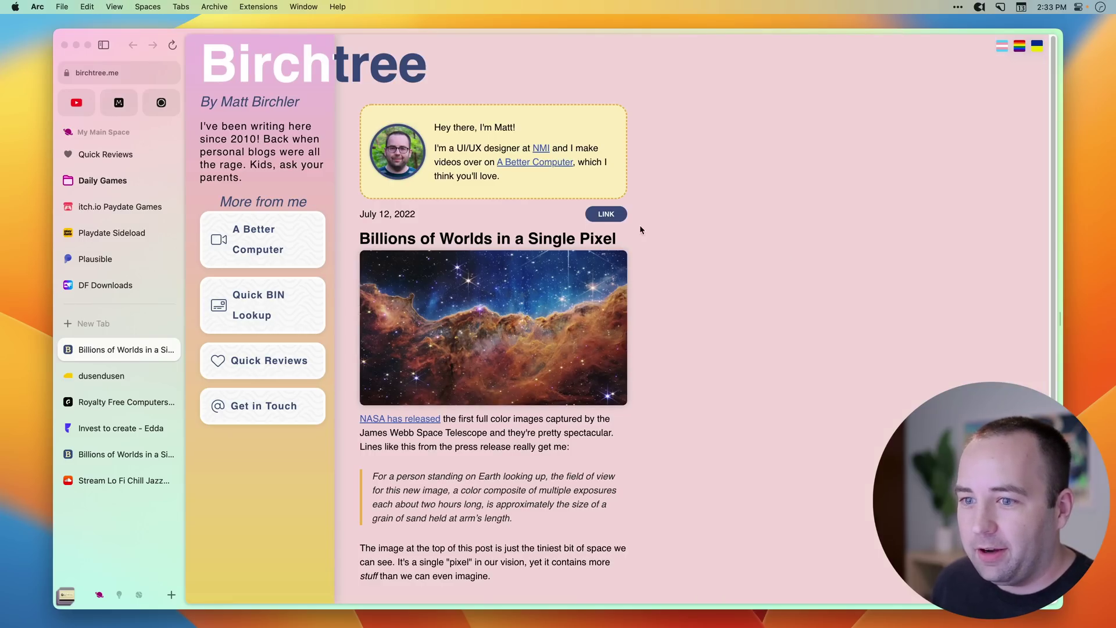
click(247, 60)
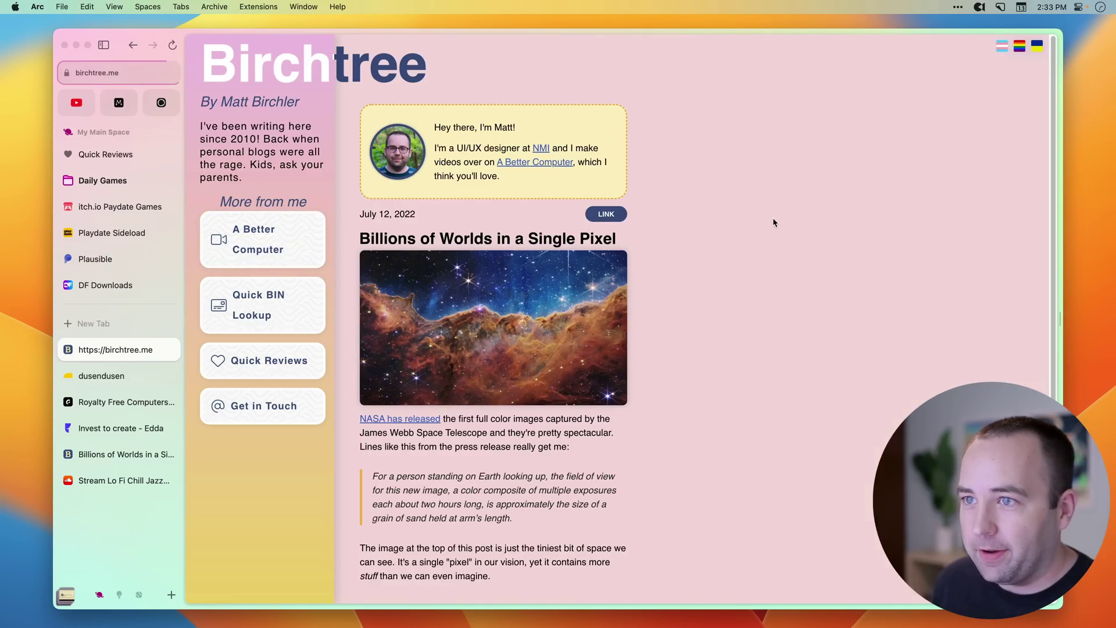
scroll(523, 250, down, 5)
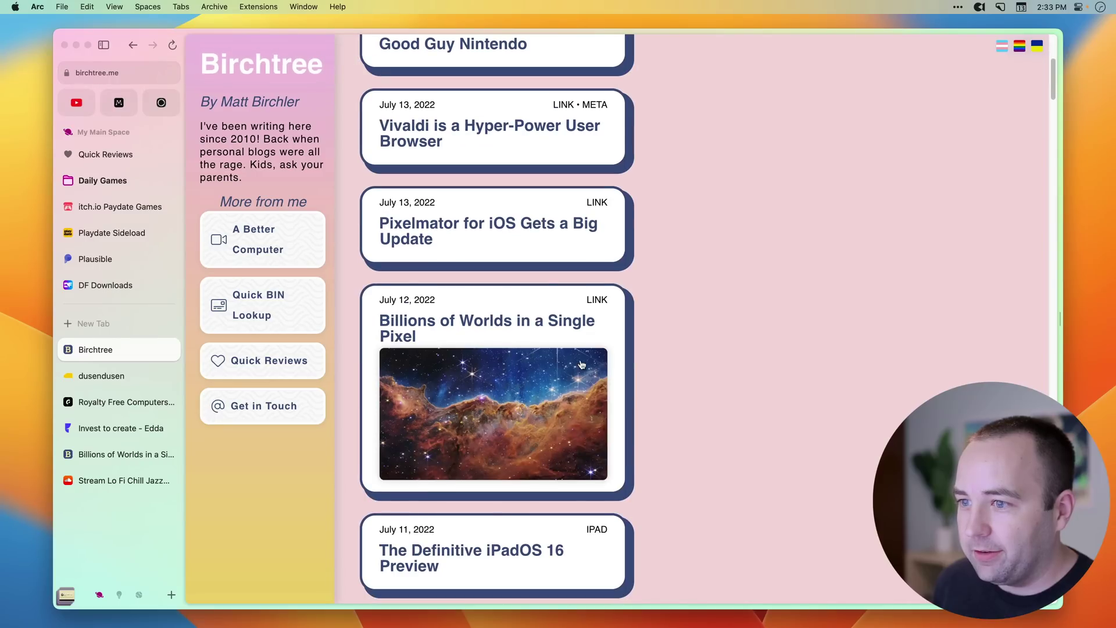
click(466, 234)
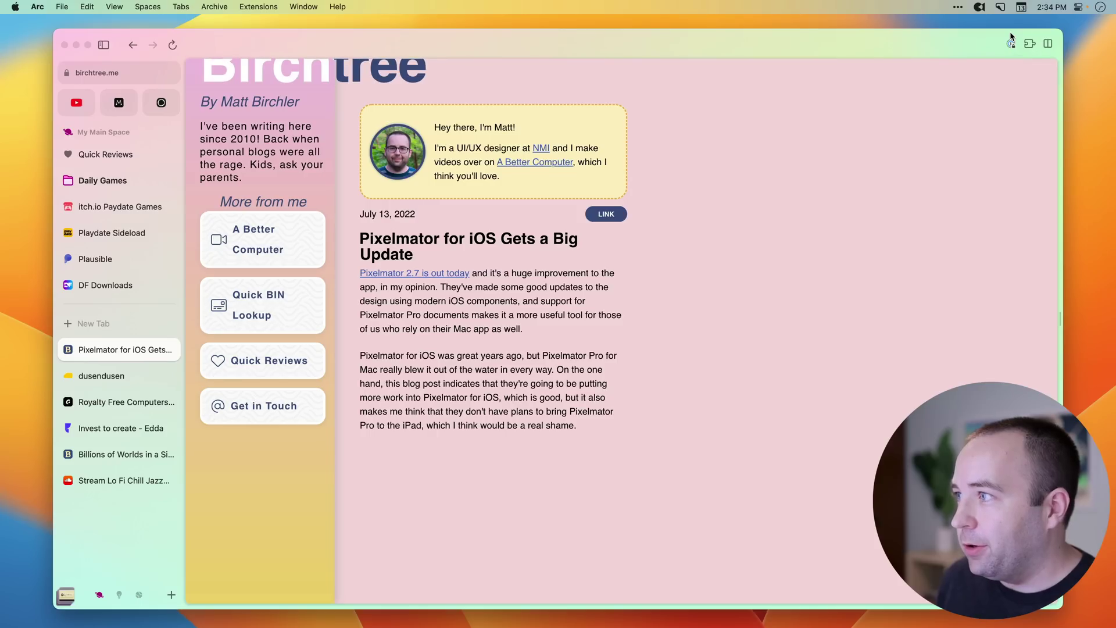
click(1029, 45)
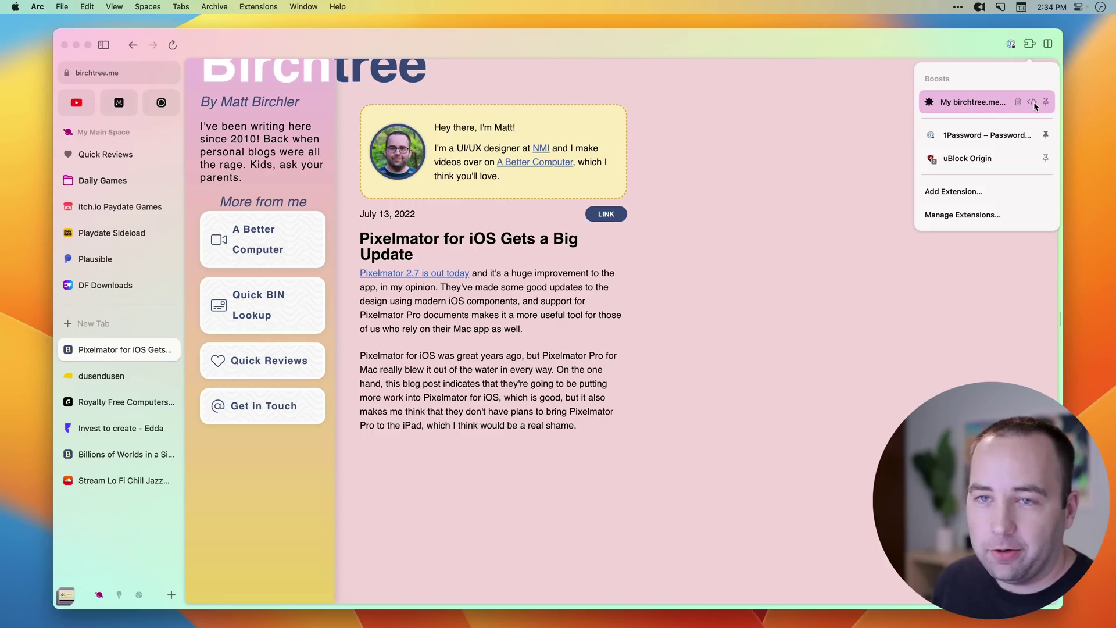
Delete My birchtree.me Style Boost from the extensions menu and confirm
click(1017, 103)
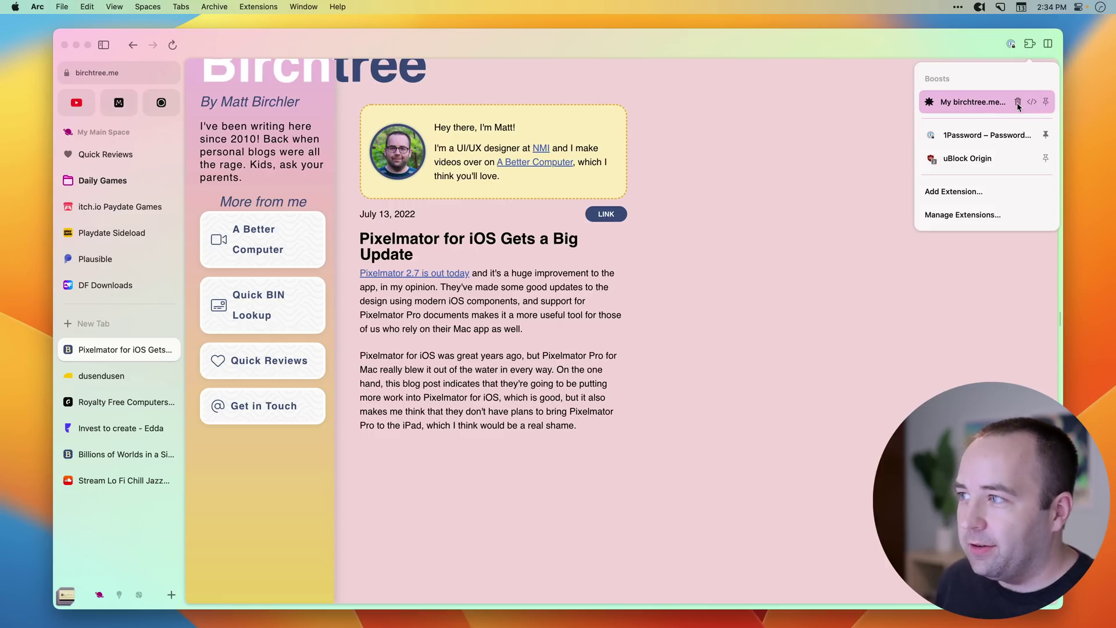
click(654, 371)
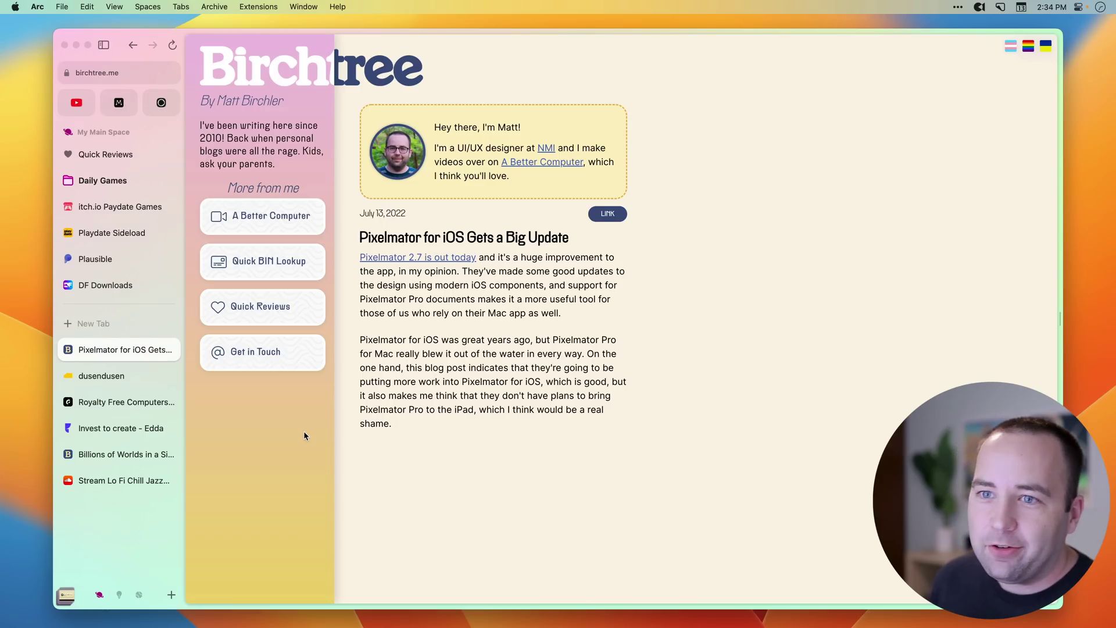
click(100, 183)
click(100, 184)
click(100, 183)
click(100, 183)
click(100, 182)
click(100, 183)
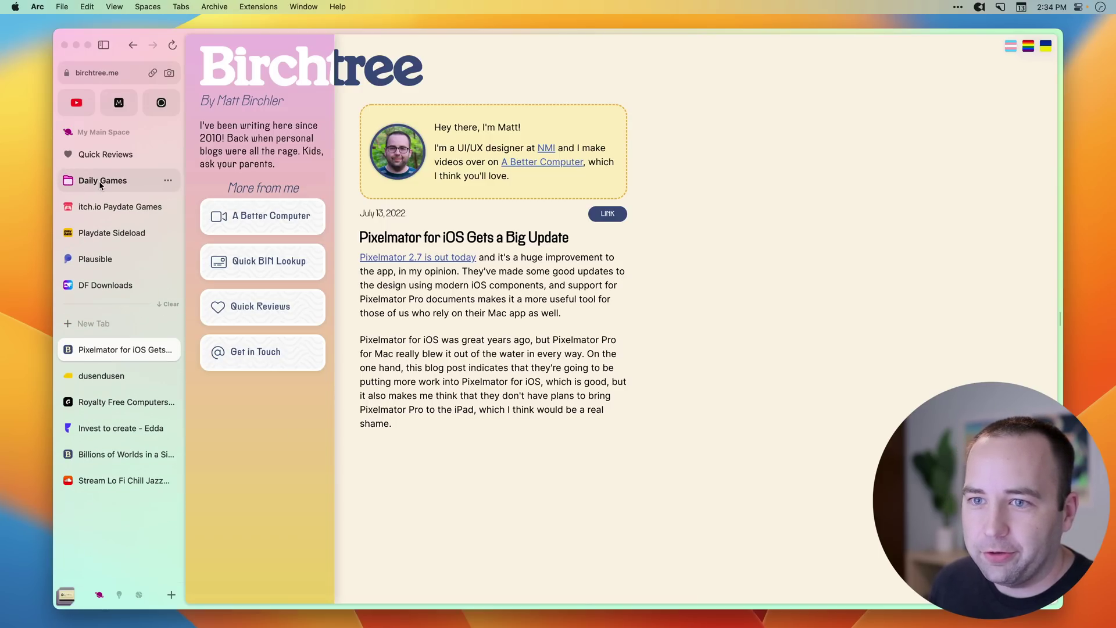
click(100, 182)
click(100, 183)
click(172, 47)
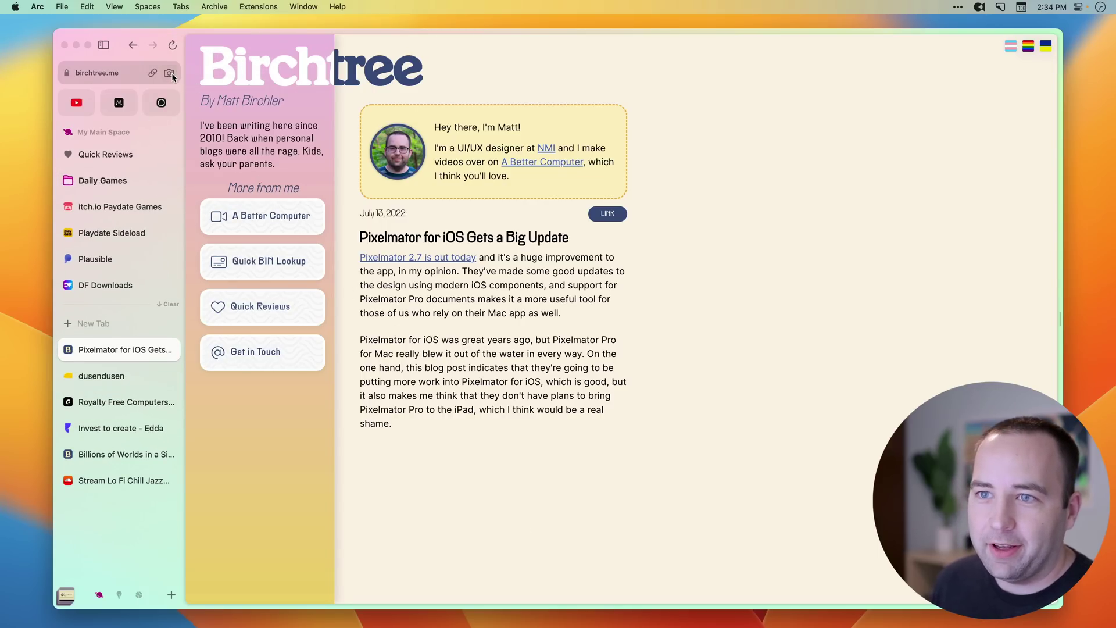
click(170, 47)
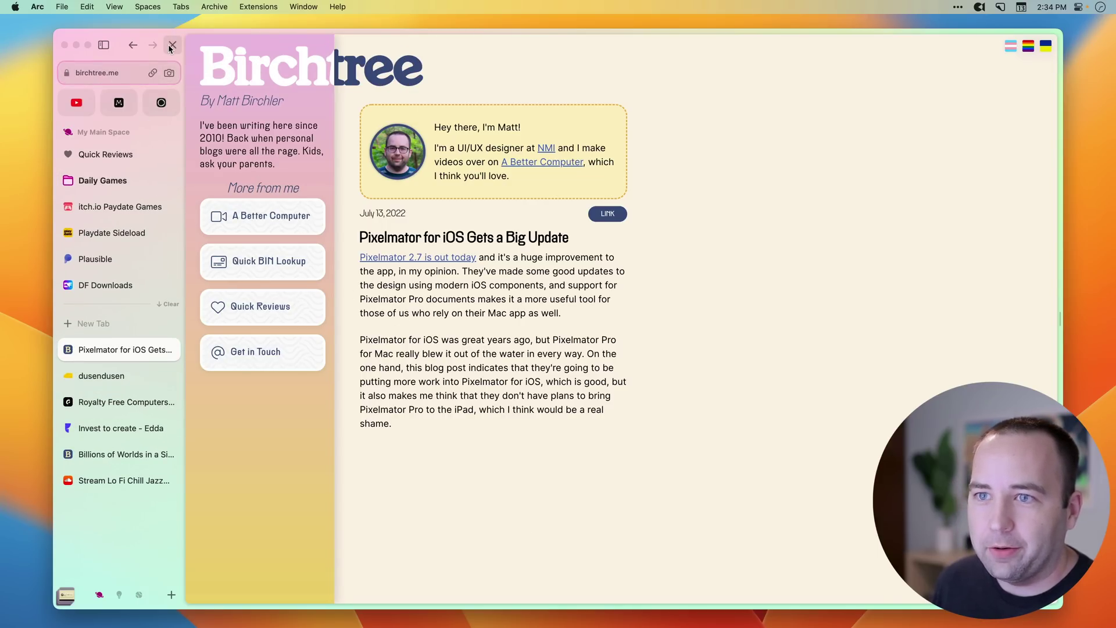